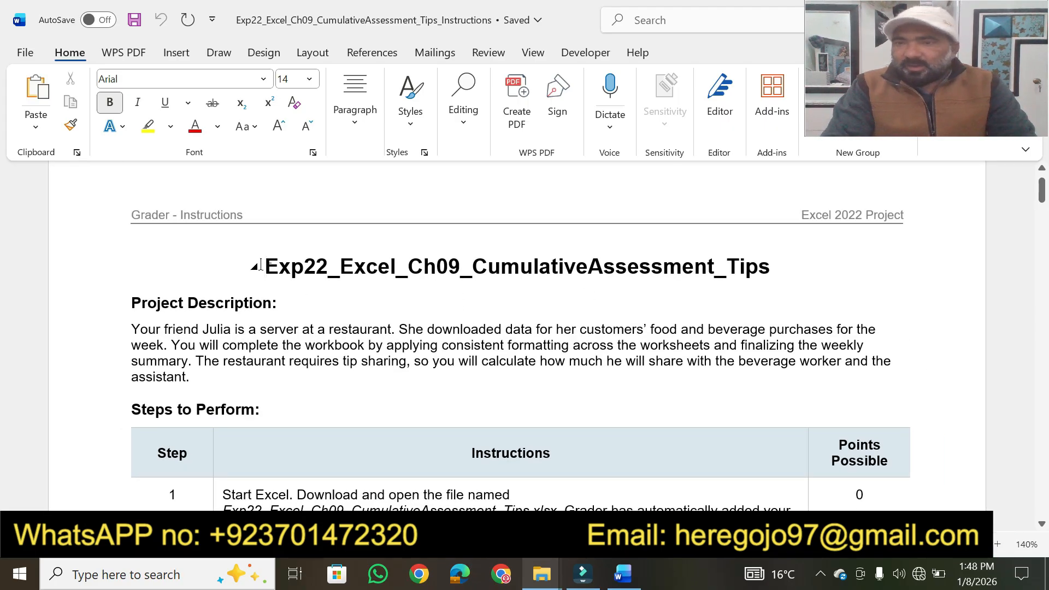
Step: Set the document title Exp22_Excel_Ch09_CumulativeAssessment_Tips to font size 20 and highlight it in yellow
{"action": "left_click", "coordinate": [998, 544]}
{"action": "left_click", "coordinate": [261, 271]}
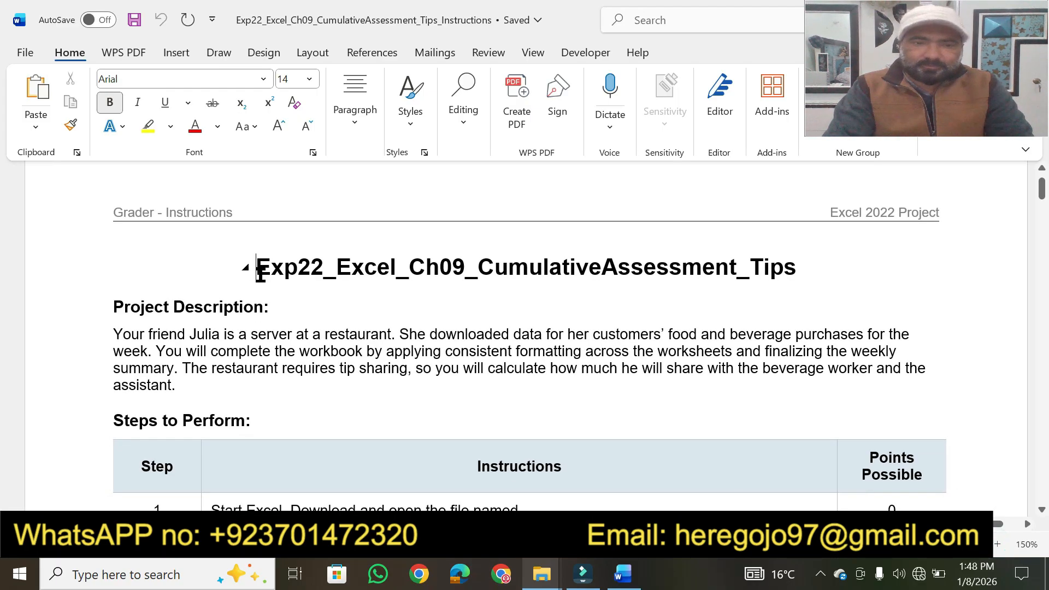
{"action": "left_click_drag", "start_coordinate": [255, 267], "coordinate": [517, 259]}
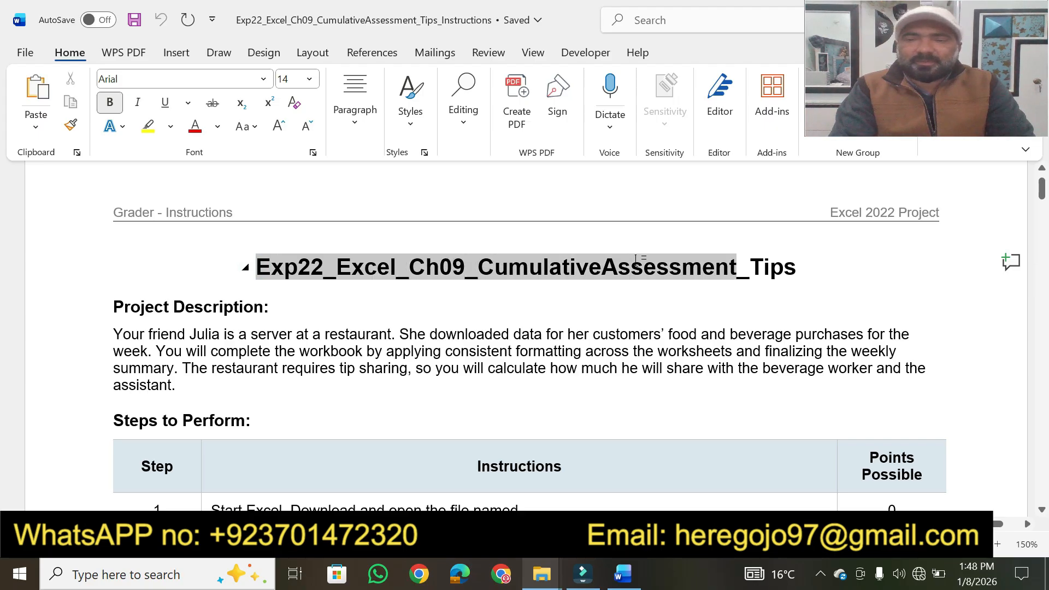
{"action": "left_click_drag", "start_coordinate": [706, 258], "coordinate": [803, 268]}
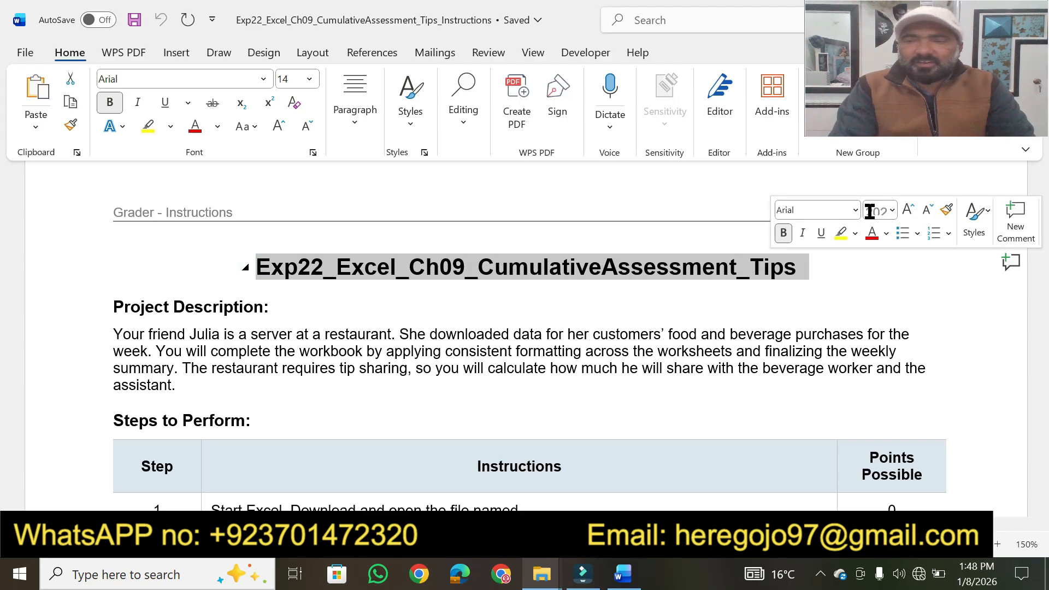
{"action": "left_click", "coordinate": [892, 211]}
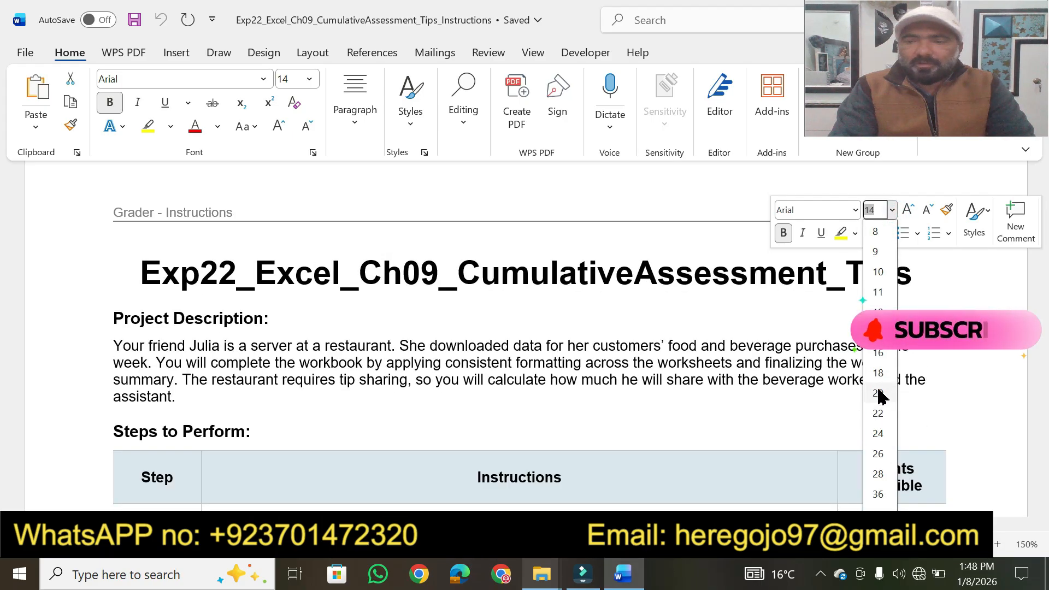
{"action": "left_click", "coordinate": [878, 393]}
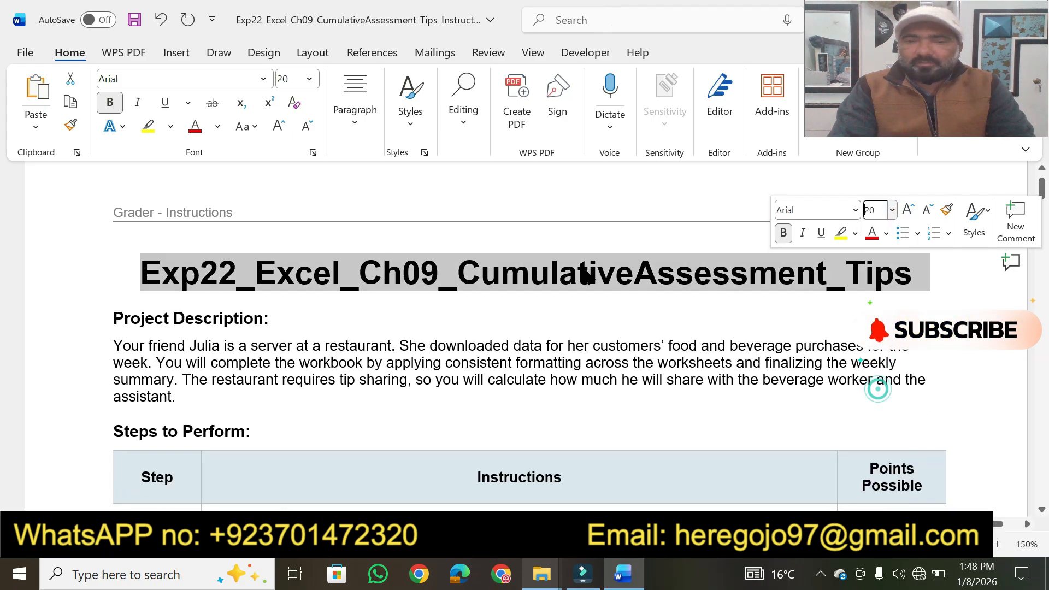
{"action": "left_click", "coordinate": [146, 126]}
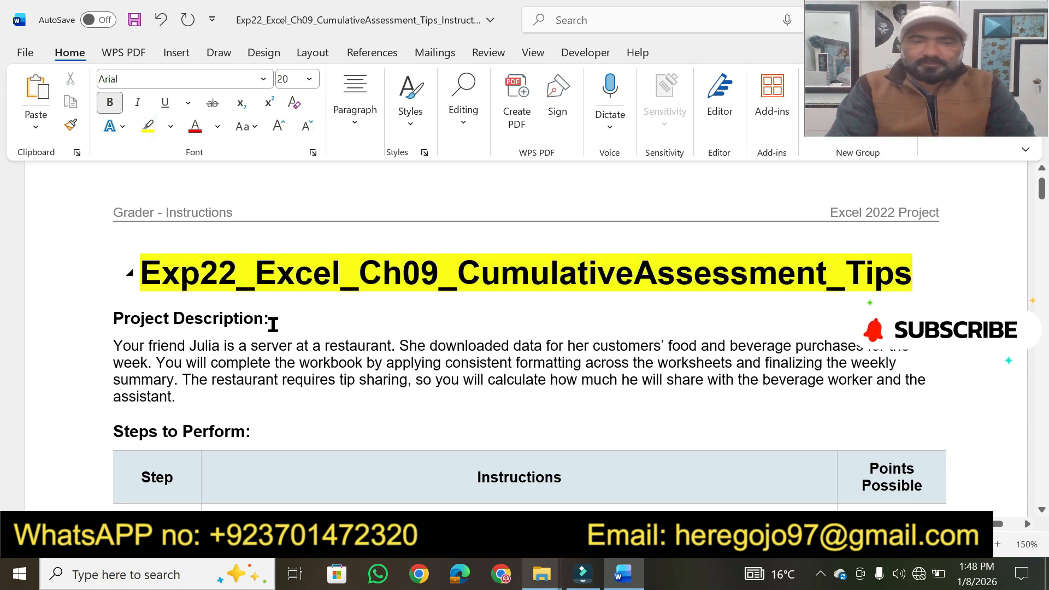
Step: Enlarge the "Project Description:" heading to font size 18 and highlight it in yellow
{"action": "left_click_drag", "start_coordinate": [273, 324], "coordinate": [126, 321]}
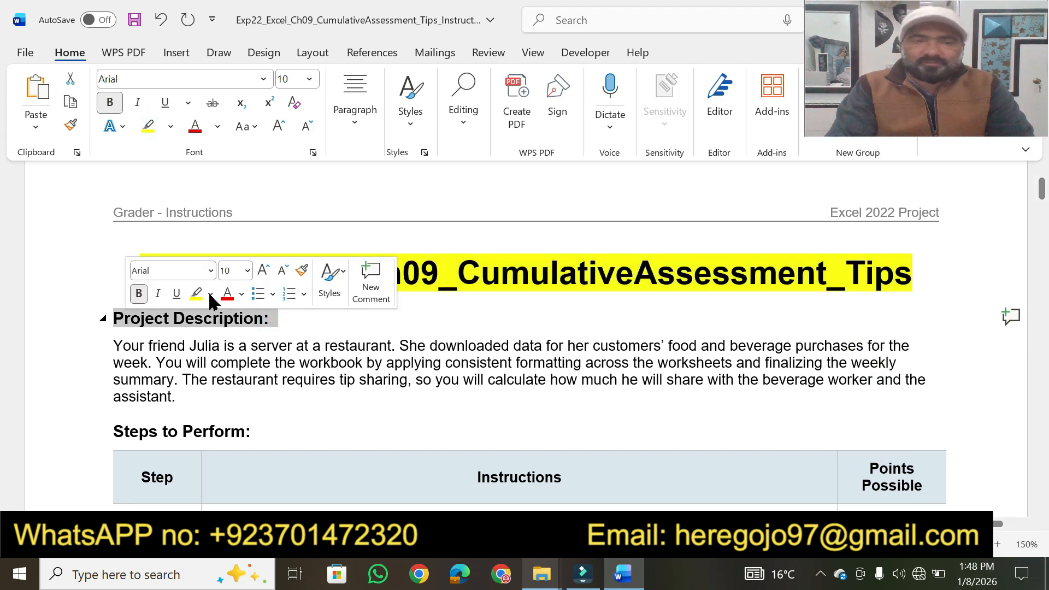
{"action": "left_click", "coordinate": [247, 271]}
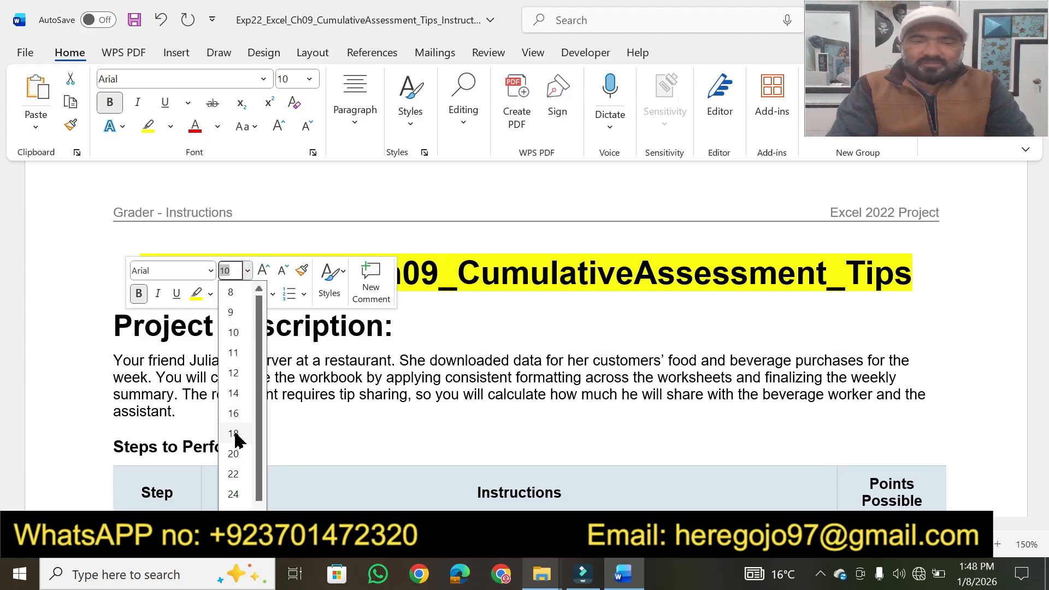
{"action": "left_click", "coordinate": [235, 433]}
{"action": "left_click", "coordinate": [195, 296]}
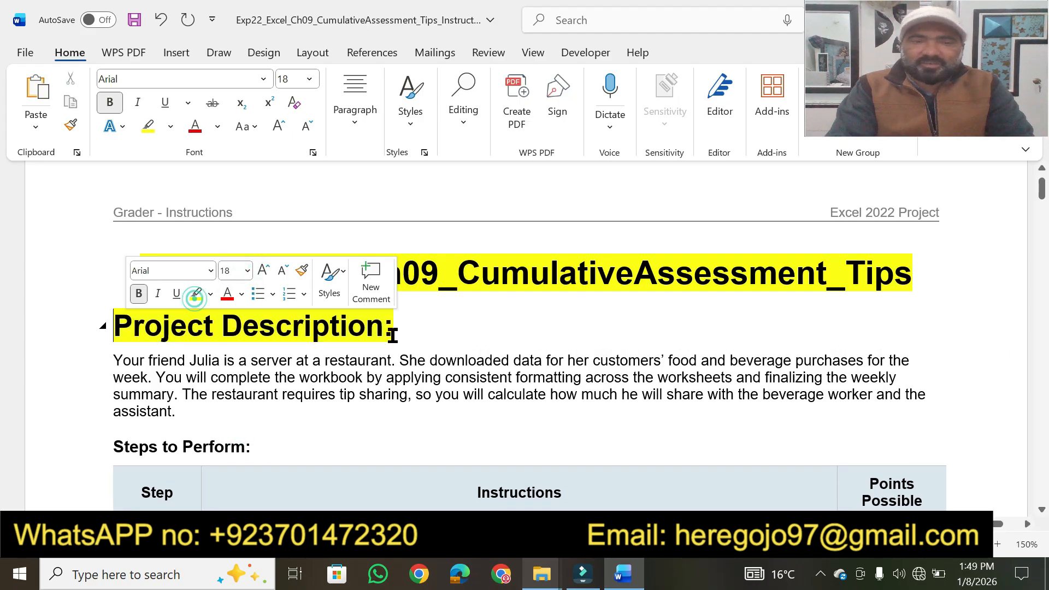
{"action": "left_click", "coordinate": [452, 360]}
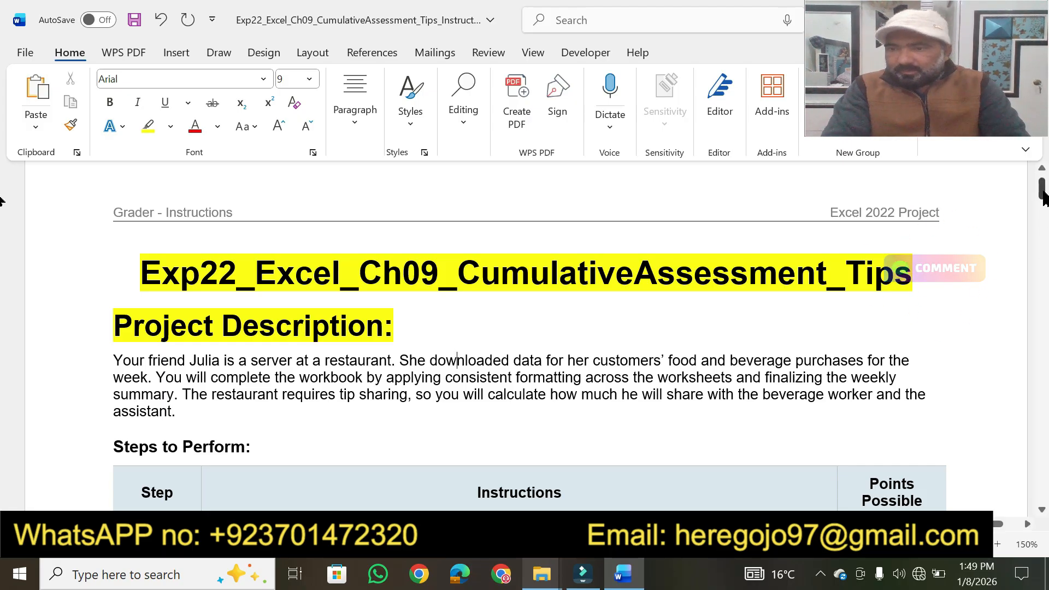
Step: Highlight the whole instruction text of step 27 at the end of the table in yellow
{"action": "left_click_drag", "start_coordinate": [1042, 191], "coordinate": [1033, 439]}
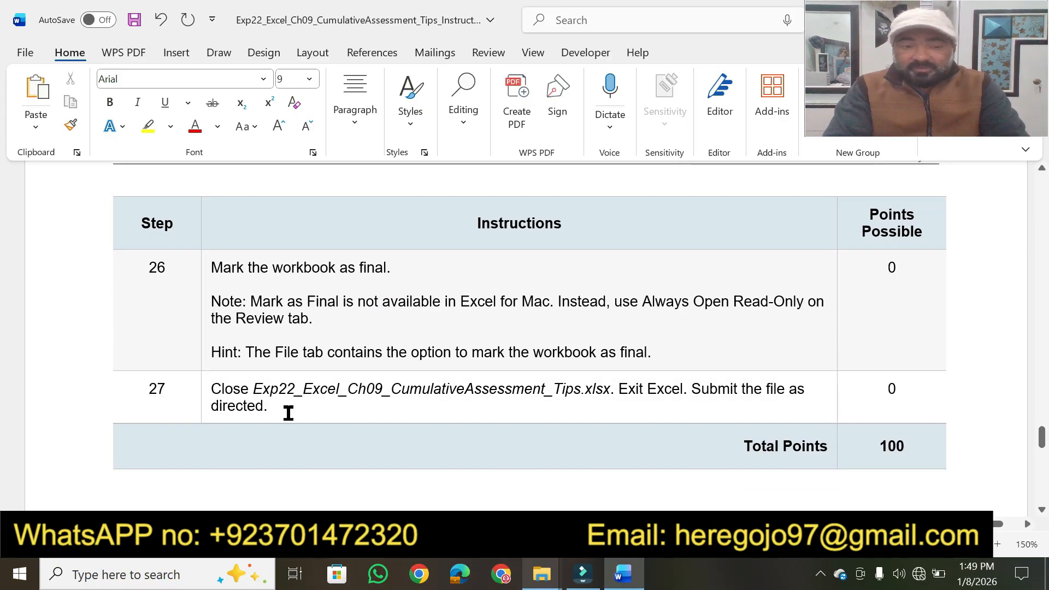
{"action": "left_click_drag", "start_coordinate": [278, 409], "coordinate": [215, 391]}
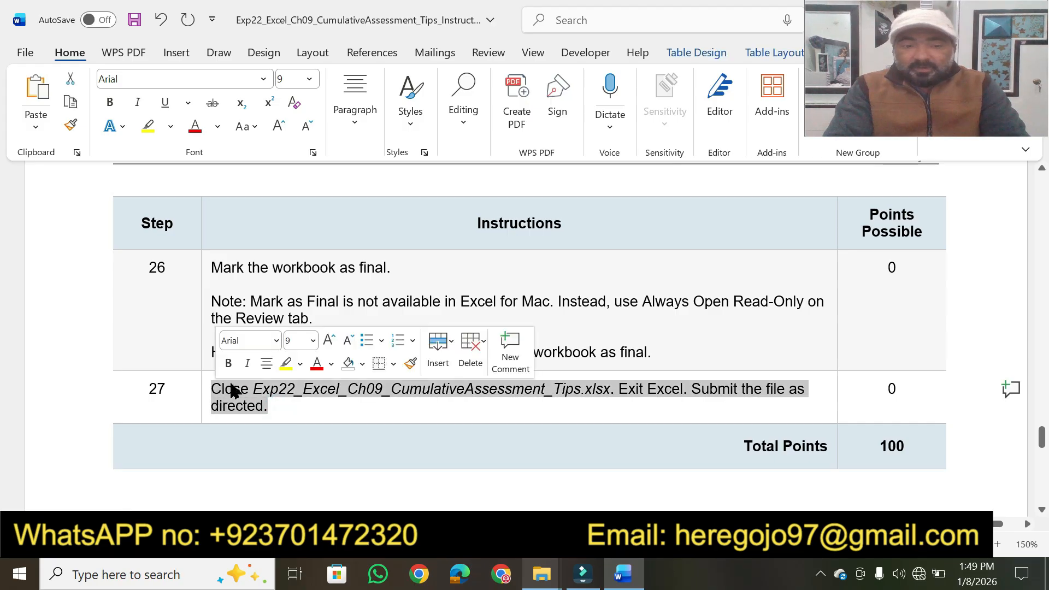
{"action": "left_click", "coordinate": [285, 365]}
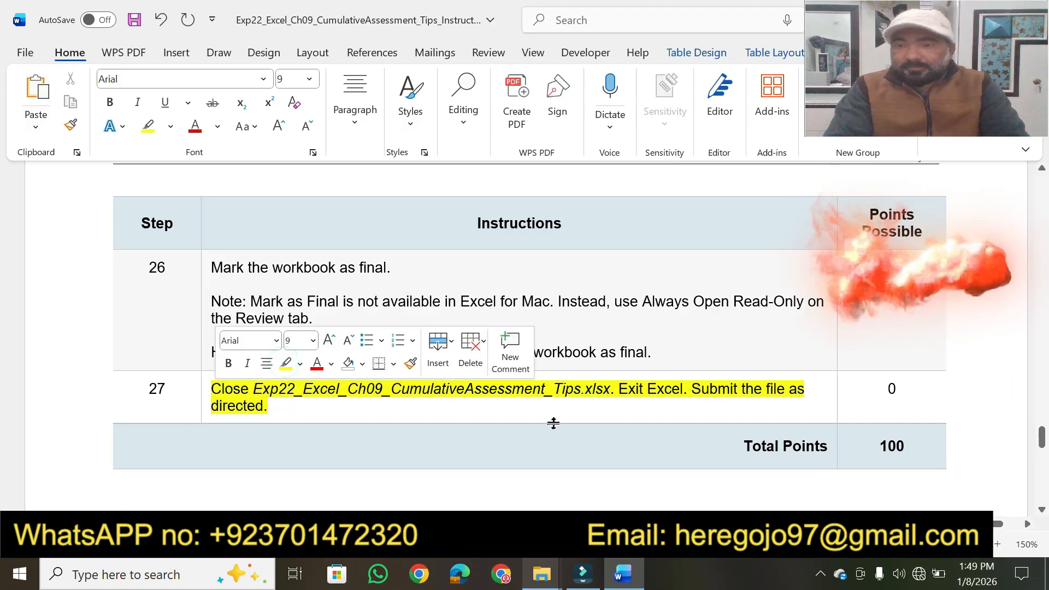
{"action": "left_click", "coordinate": [939, 394]}
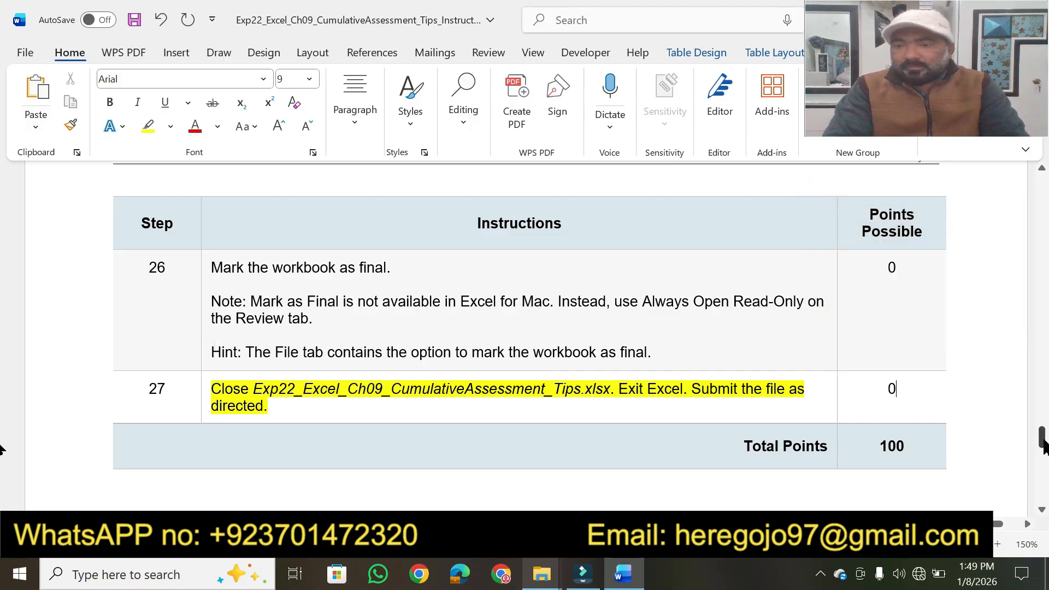
Step: Highlight the restaurant server phrase and "downloaded data for her customers' food and beverage purchases" in the project description in yellow
{"action": "left_click_drag", "start_coordinate": [1043, 445], "coordinate": [1041, 199]}
{"action": "left_click", "coordinate": [1041, 170]}
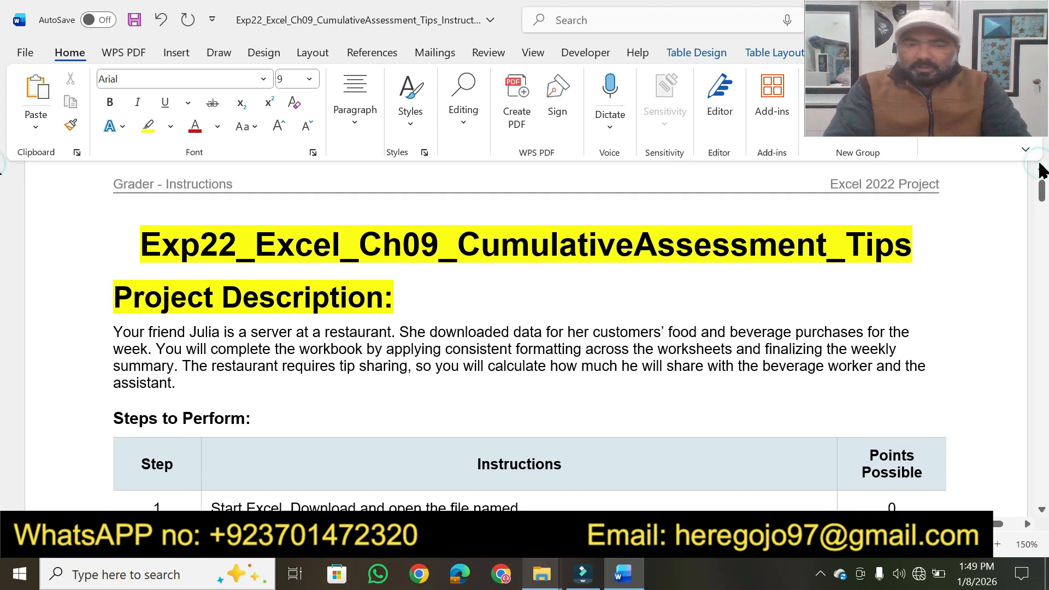
{"action": "left_click", "coordinate": [1040, 170]}
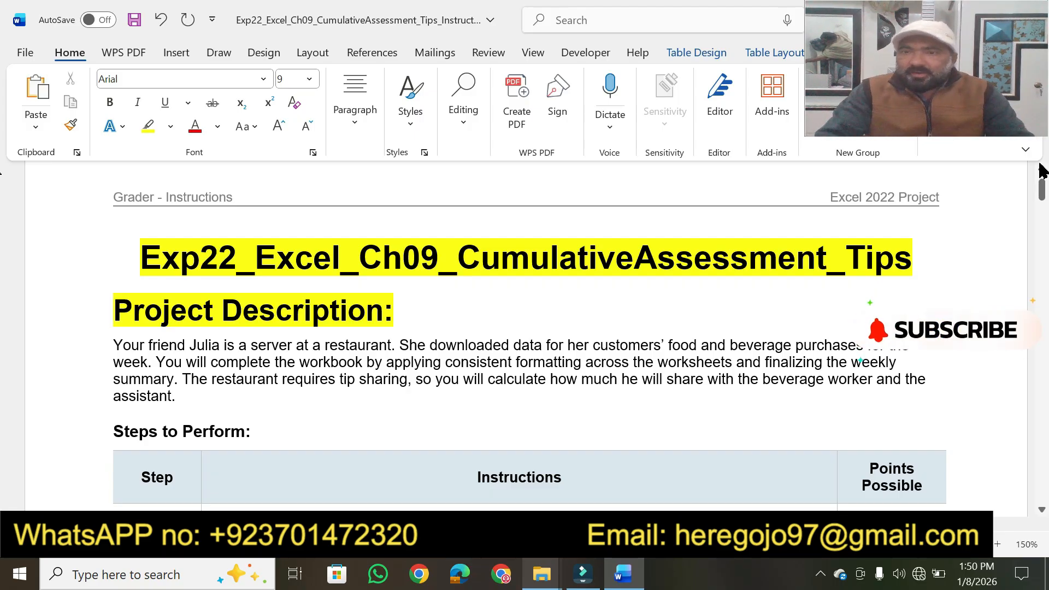
{"action": "left_click", "coordinate": [146, 129]}
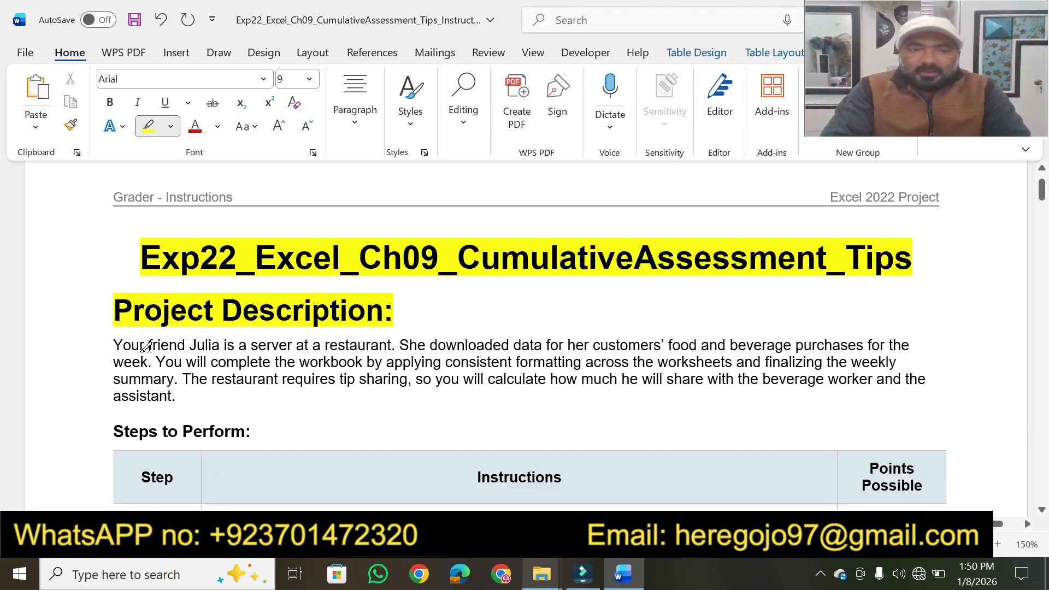
{"action": "left_click_drag", "start_coordinate": [149, 346], "coordinate": [350, 346]}
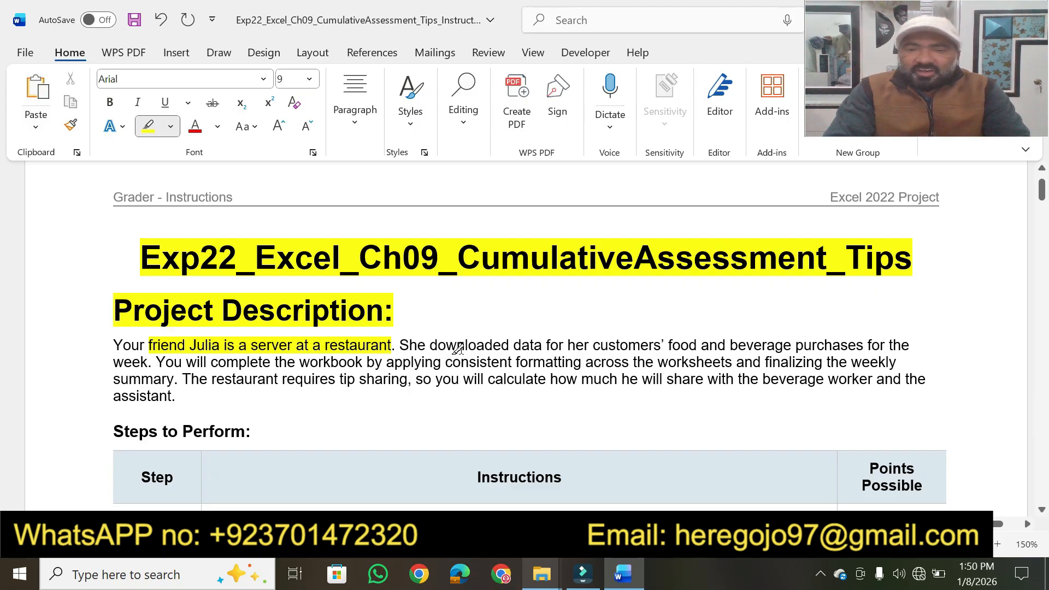
{"action": "left_click_drag", "start_coordinate": [428, 343], "coordinate": [753, 344]}
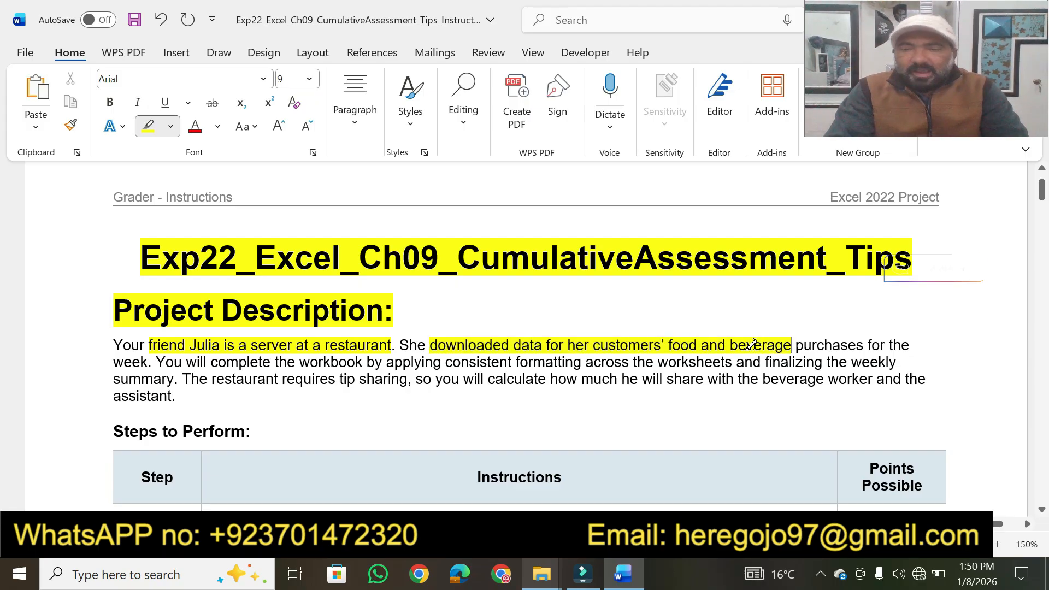
{"action": "left_click_drag", "start_coordinate": [797, 342], "coordinate": [862, 342]}
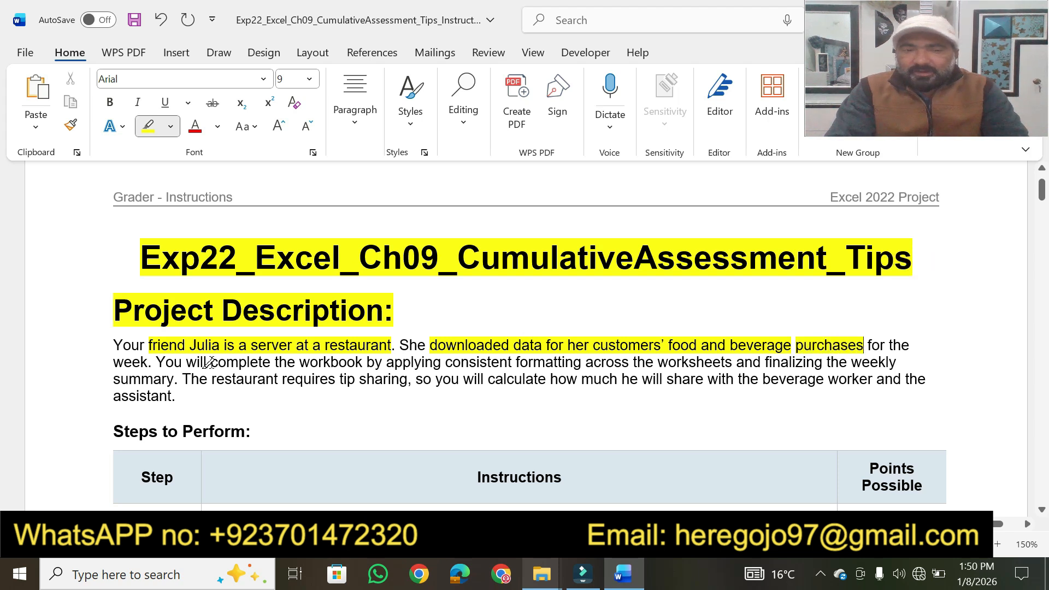
Step: Highlight the description's phrases on consistent worksheet formatting, finalizing the weekly summary, tip sharing, calculating the beverage worker's share, and "assistant." in yellow
{"action": "left_click_drag", "start_coordinate": [211, 362], "coordinate": [724, 354]}
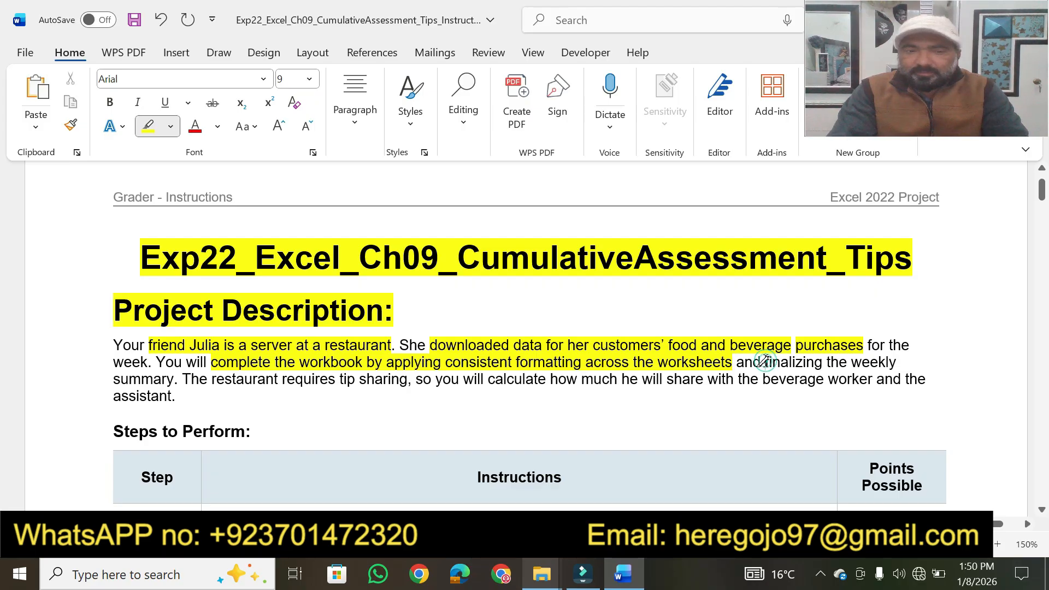
{"action": "left_click_drag", "start_coordinate": [760, 364], "coordinate": [864, 362]}
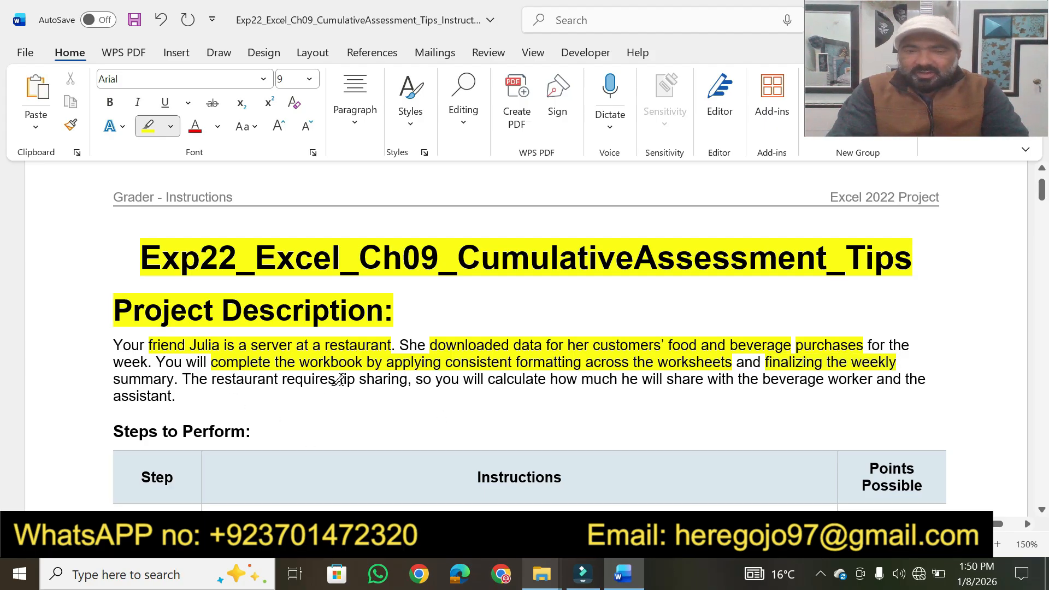
{"action": "left_click_drag", "start_coordinate": [339, 378], "coordinate": [873, 378]}
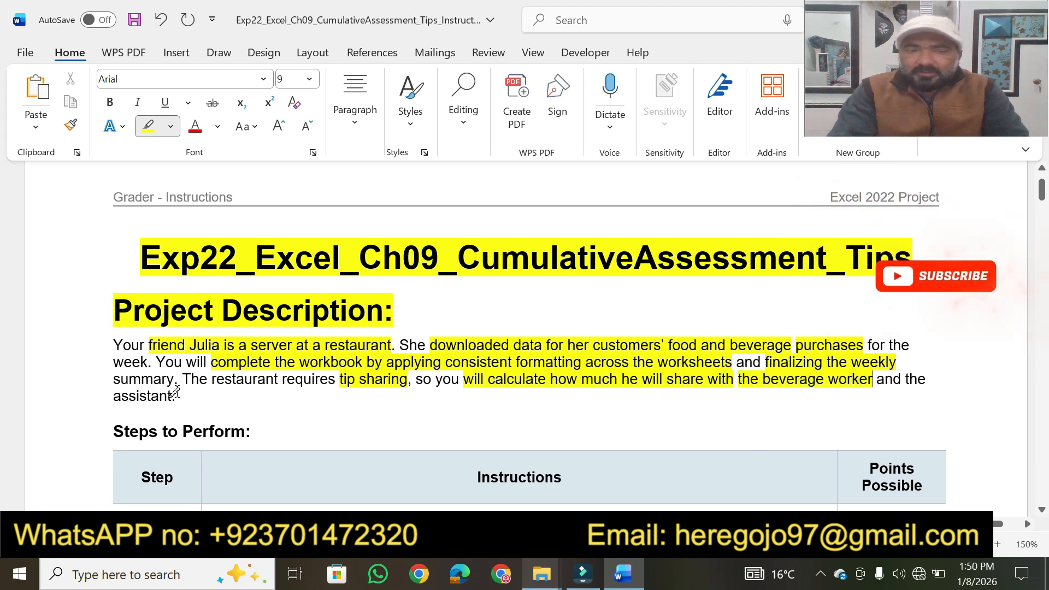
{"action": "left_click_drag", "start_coordinate": [167, 395], "coordinate": [113, 396]}
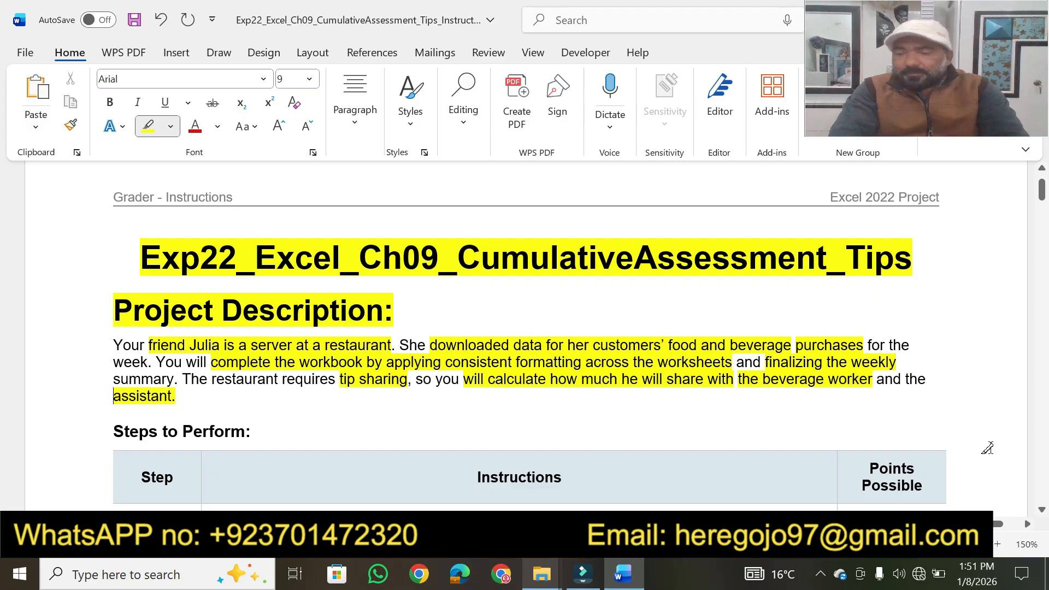
Step: Highlight the "Steps to Perform:" heading and the "Instructions" column header of the table in yellow
{"action": "scroll", "coordinate": [1044, 514], "scroll_direction": "down", "scroll_amount": 5}
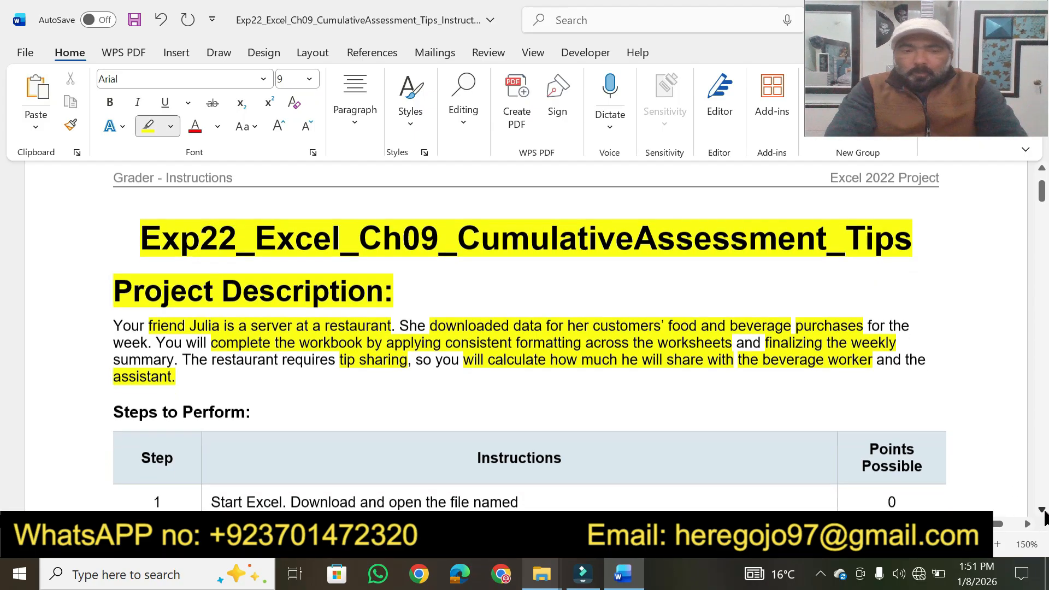
{"action": "scroll", "coordinate": [1044, 515], "scroll_direction": "down", "scroll_amount": 3}
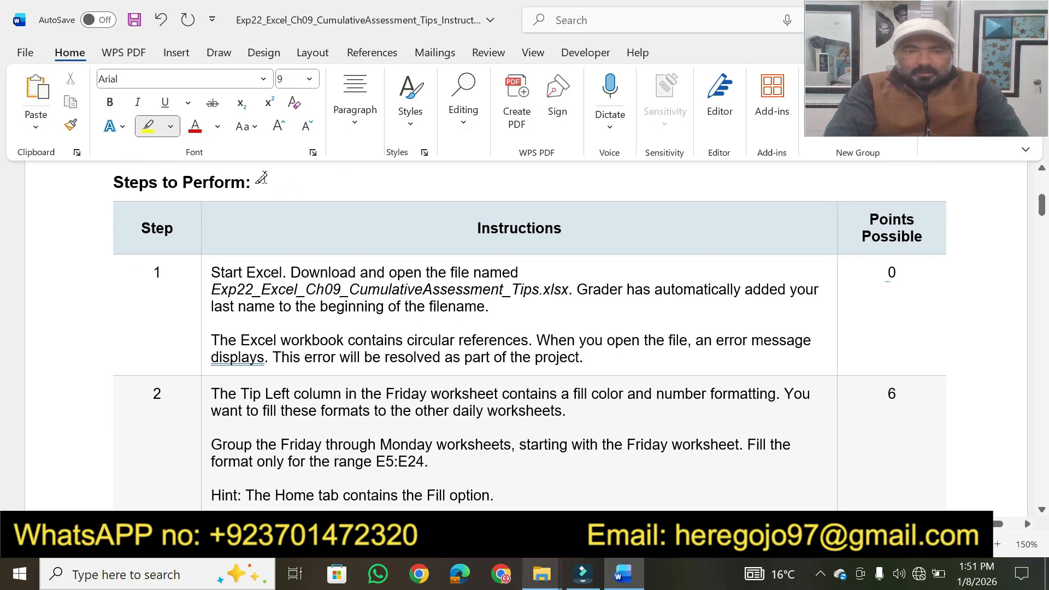
{"action": "triple_click", "coordinate": [261, 178]}
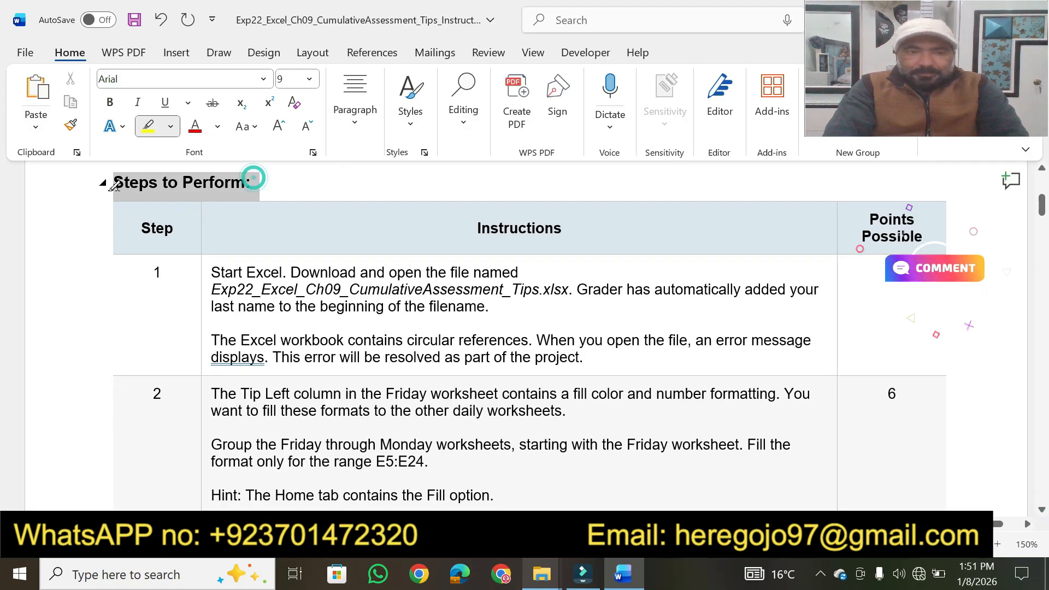
{"action": "double_click", "coordinate": [562, 230]}
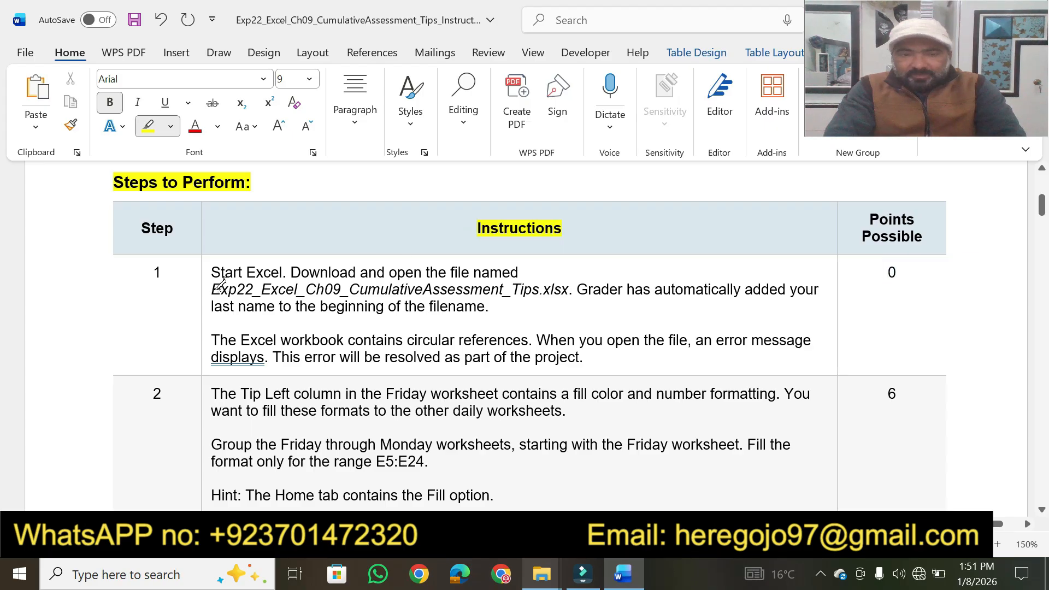
Step: Highlight "Start Excel" in step 1, undo the stray change, and reactivate the yellow text highlighter
{"action": "mouse_move", "coordinate": [213, 272]}
{"action": "left_mouse_down"}
{"action": "mouse_move", "coordinate": [473, 255]}
{"action": "mouse_move", "coordinate": [525, 271]}
{"action": "left_mouse_up"}
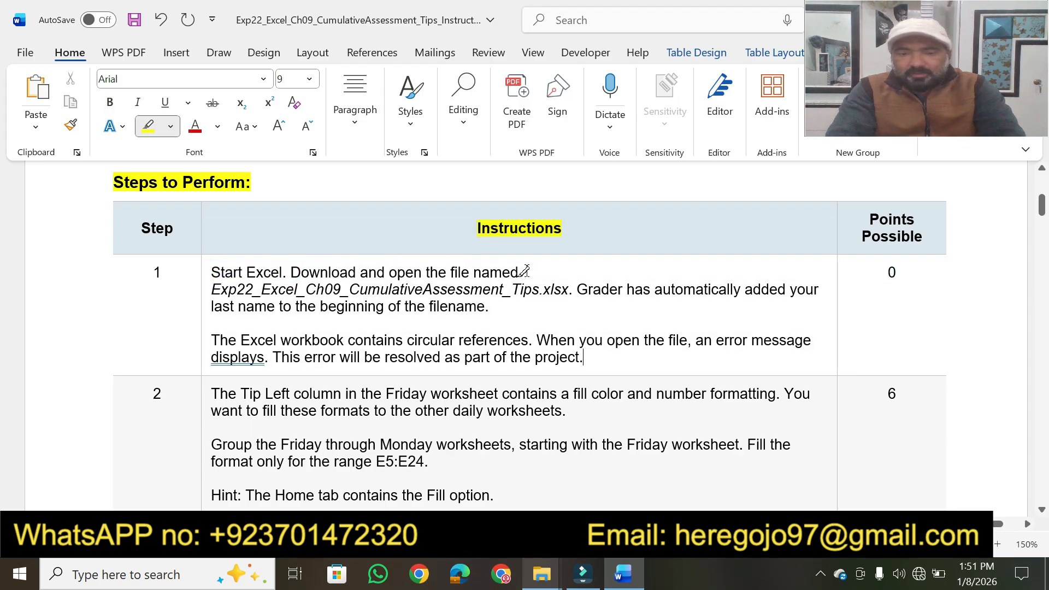
{"action": "key", "text": "ctrl+z"}
{"action": "left_click", "coordinate": [500, 290]}
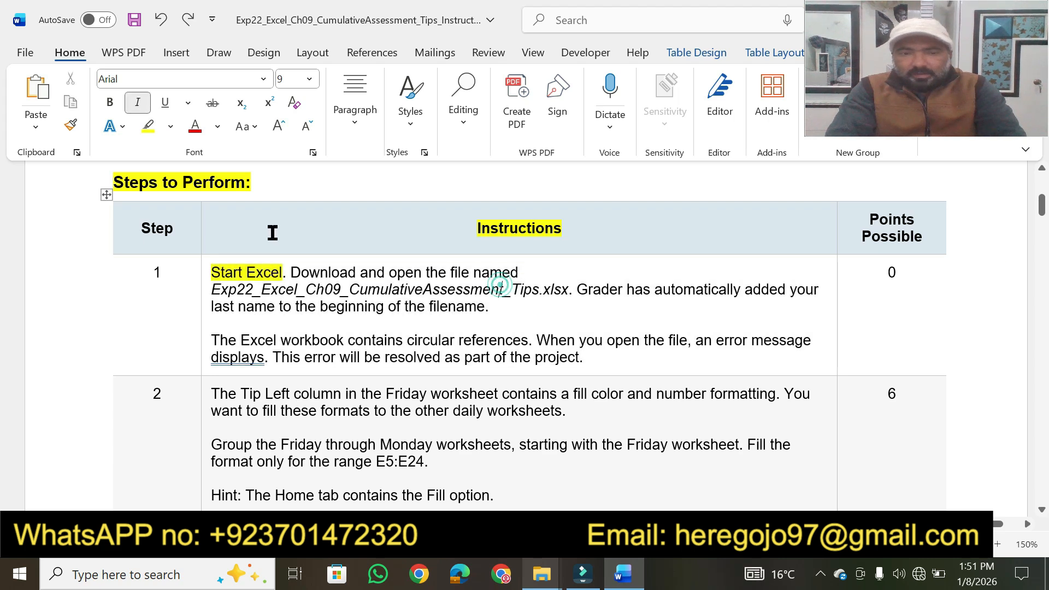
{"action": "left_click", "coordinate": [147, 125]}
{"action": "left_click", "coordinate": [148, 126]}
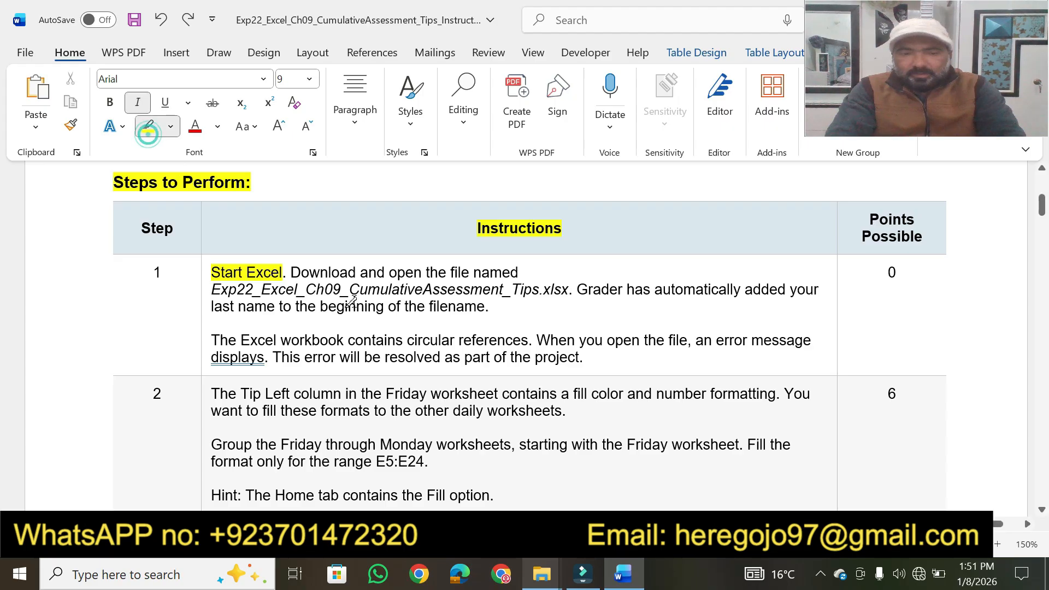
Step: In step 1, highlight "Download and open the file named", the .xlsx file name, "beginning of the filename" and "contains circular references"
{"action": "left_click_drag", "start_coordinate": [293, 277], "coordinate": [520, 272]}
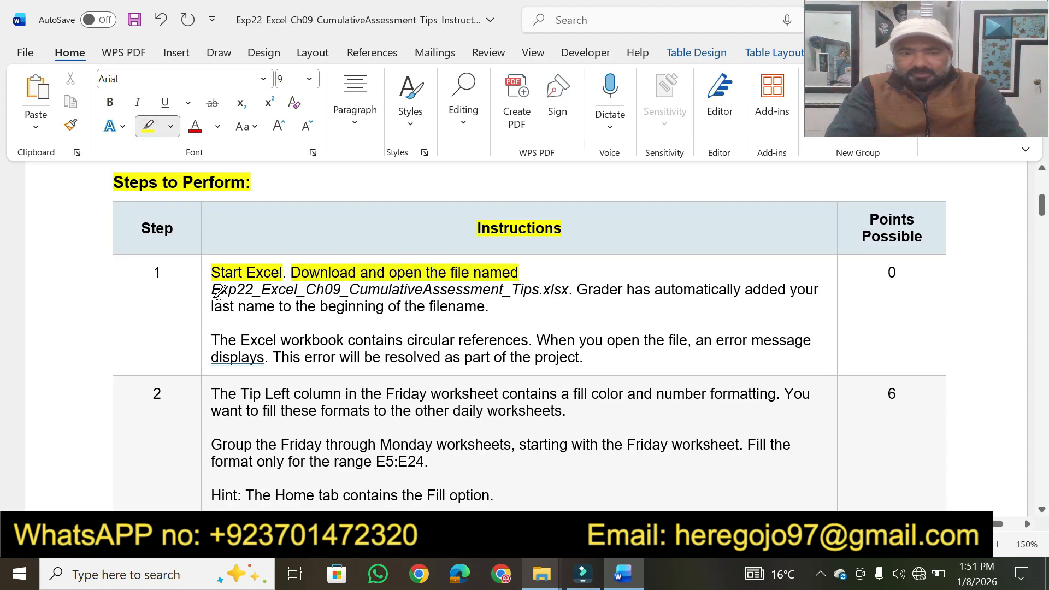
{"action": "left_click_drag", "start_coordinate": [213, 288], "coordinate": [398, 290]}
{"action": "left_click_drag", "start_coordinate": [493, 289], "coordinate": [563, 289]}
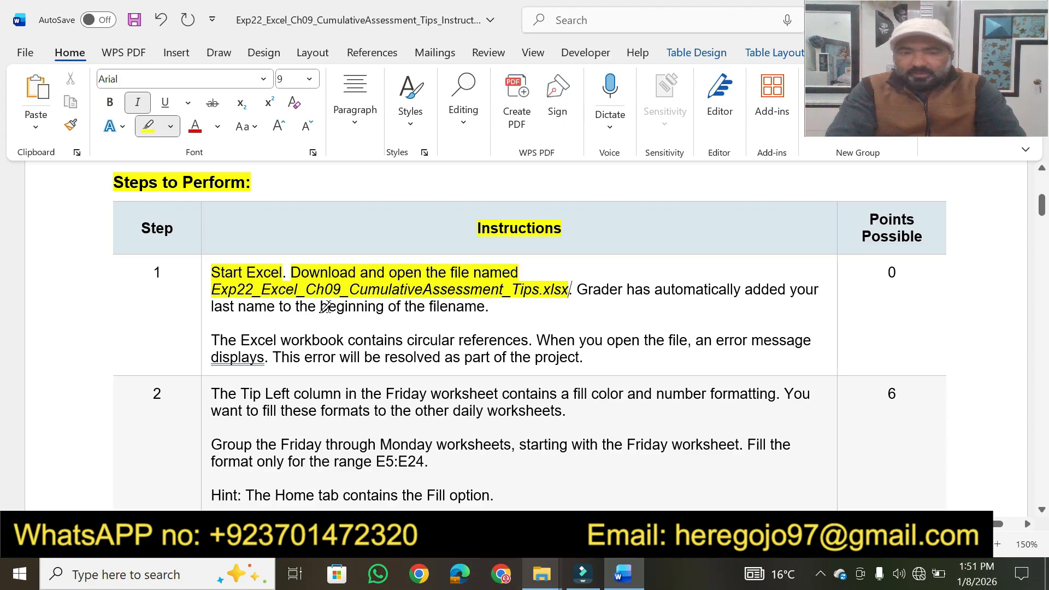
{"action": "left_click_drag", "start_coordinate": [323, 306], "coordinate": [484, 306]}
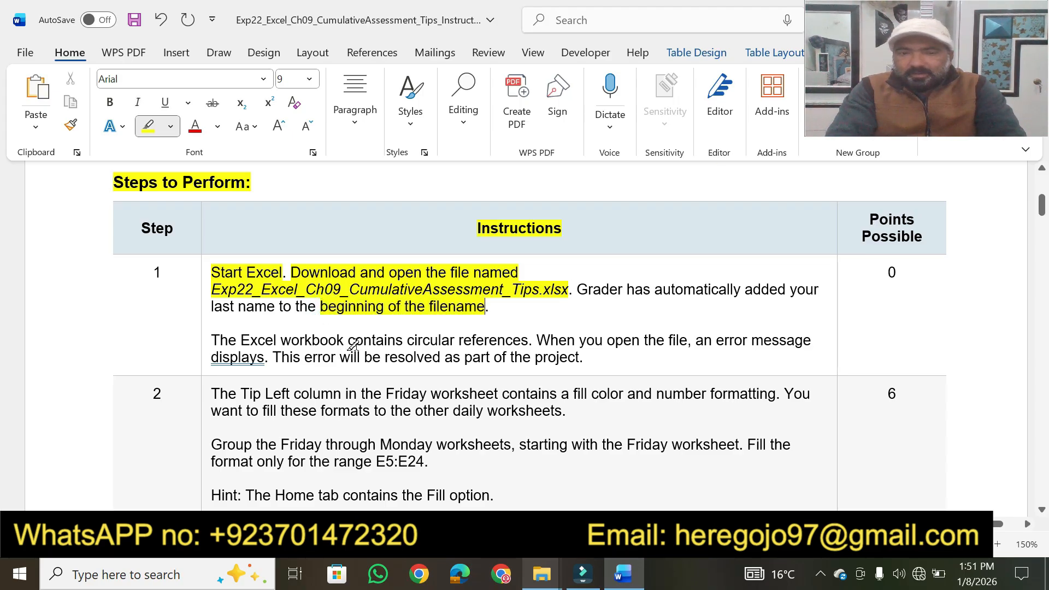
{"action": "left_click_drag", "start_coordinate": [351, 340], "coordinate": [521, 340]}
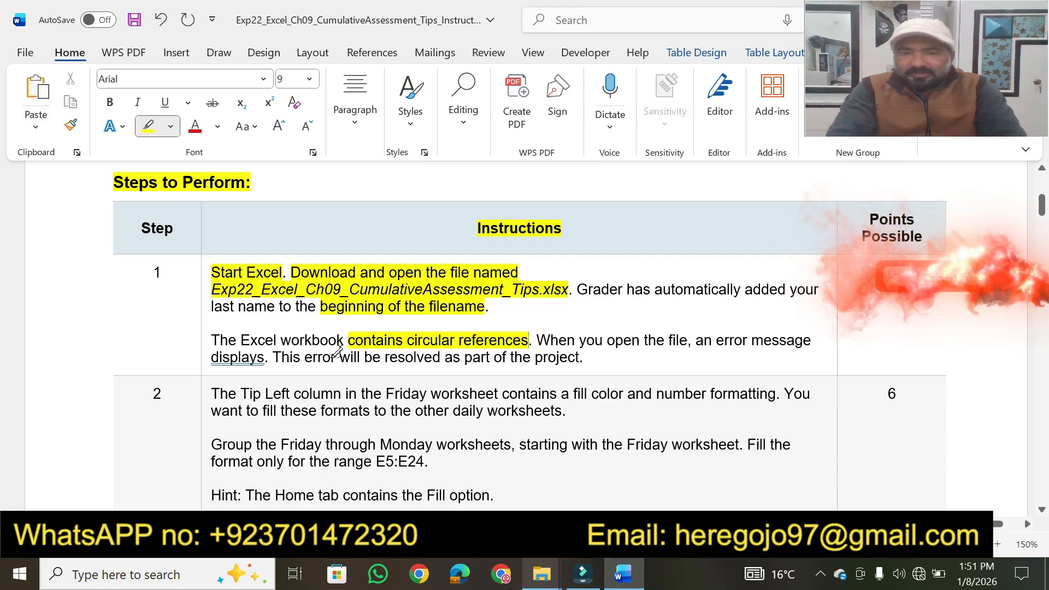
Step: In step 1, highlight "will be resolved as part of the project" in yellow
{"action": "left_click_drag", "start_coordinate": [340, 355], "coordinate": [579, 357]}
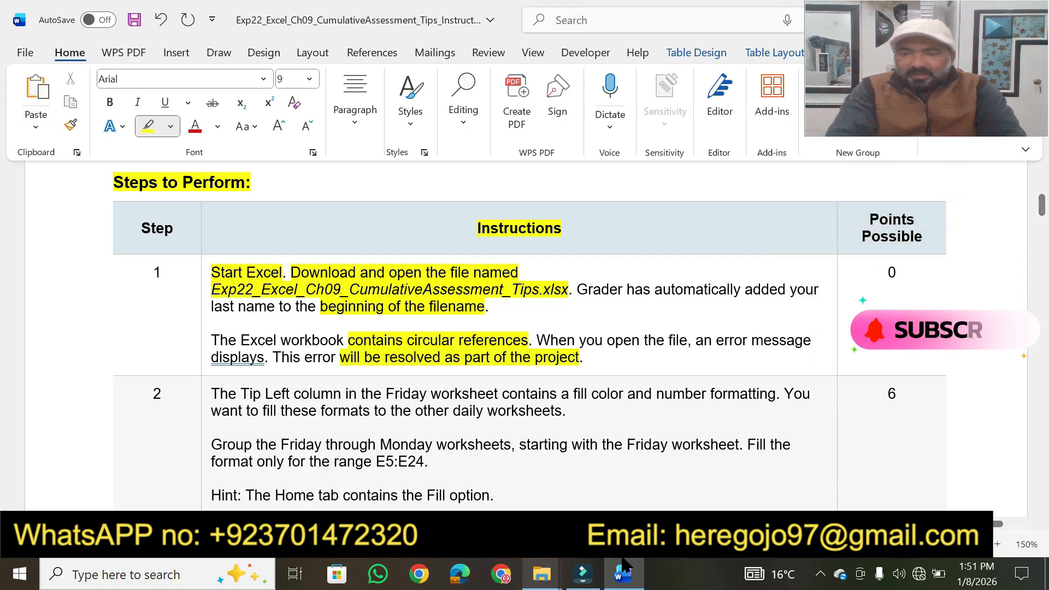
Step: Open the Exp22_Excel_Ch09_CumulativeAssessment_Tips workbook from File Explorer in Excel, enable editing, and dismiss the circular reference warning
{"action": "left_click", "coordinate": [542, 573]}
{"action": "left_click", "coordinate": [631, 486]}
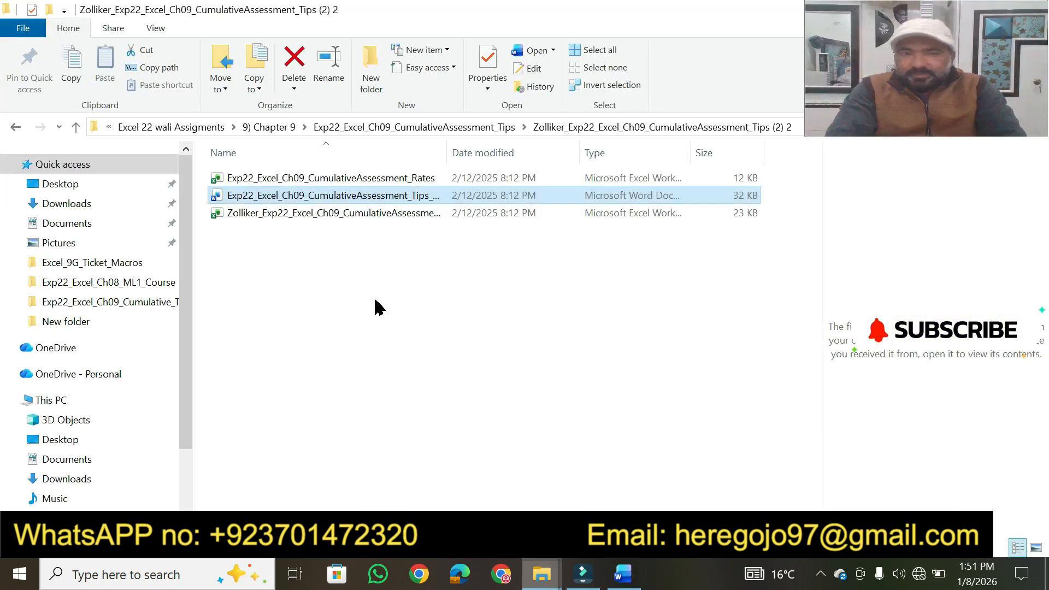
{"action": "left_click", "coordinate": [316, 216]}
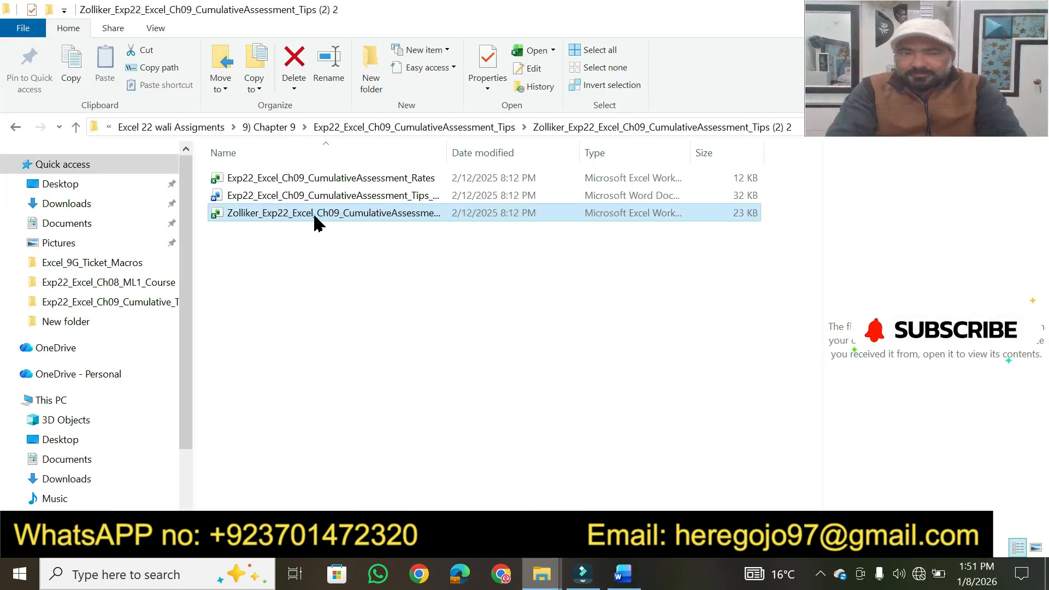
{"action": "double_click", "coordinate": [315, 217]}
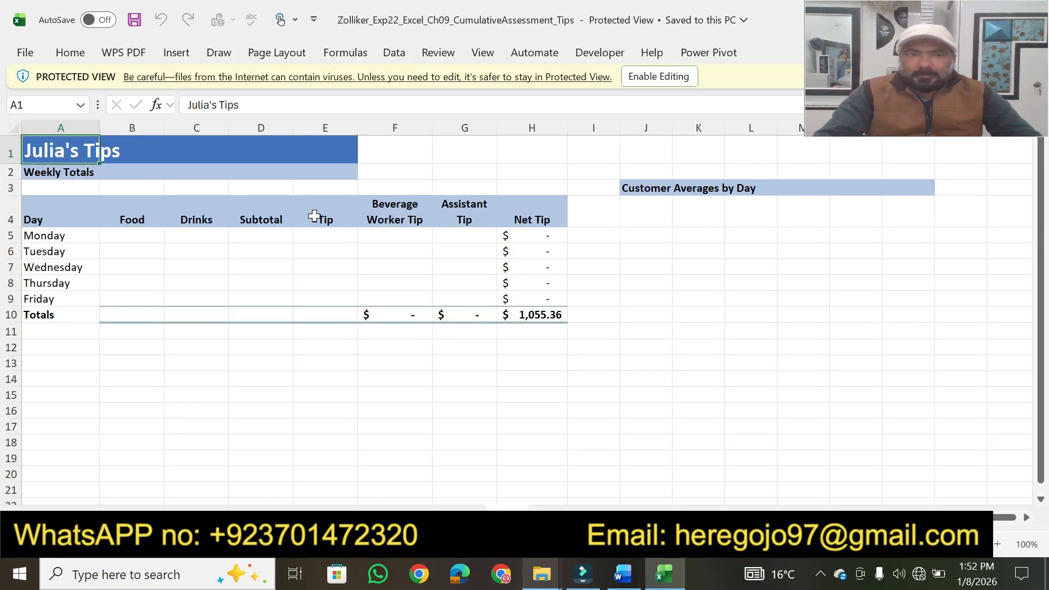
{"action": "left_click", "coordinate": [678, 77]}
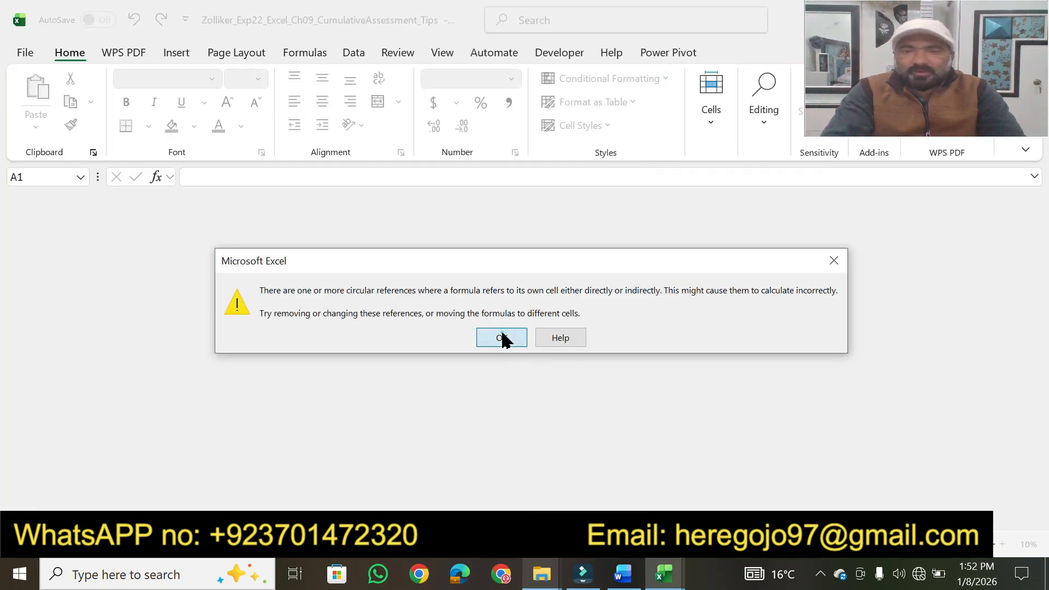
{"action": "left_click", "coordinate": [502, 338]}
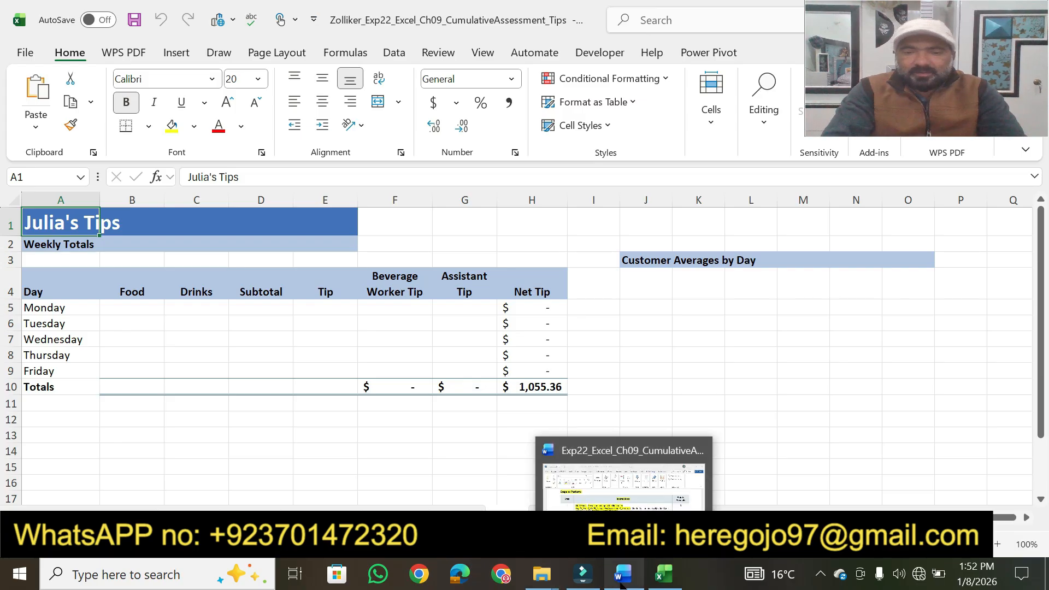
Step: Return to the Word instructions and highlight step 2's phrases on the Tip Left formatting, filling the formats, and grouping the Friday through Monday worksheets
{"action": "left_click", "coordinate": [623, 574]}
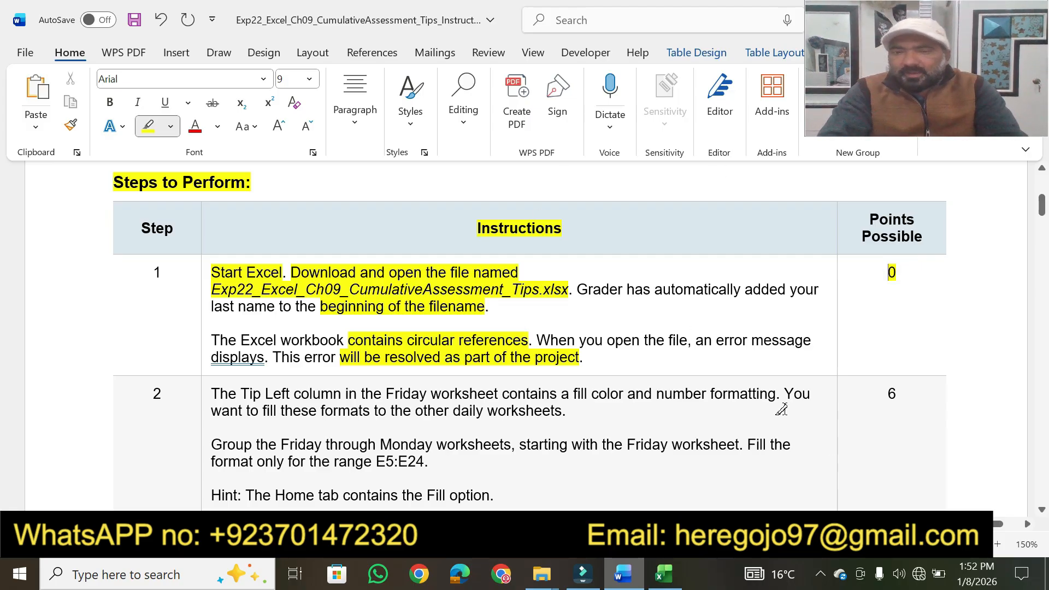
{"action": "scroll", "coordinate": [1041, 513], "scroll_direction": "down", "scroll_amount": 4}
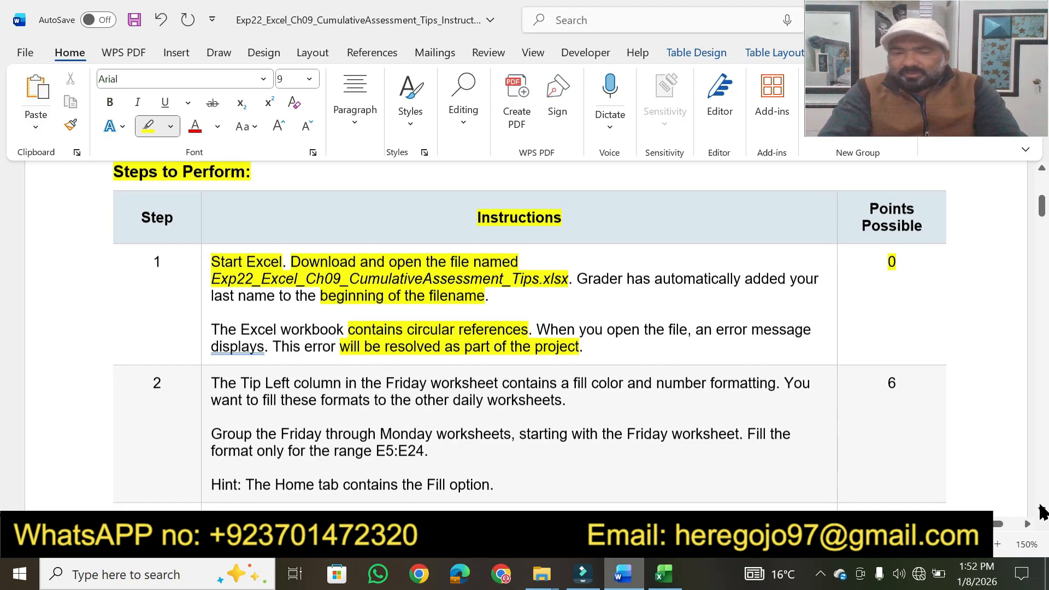
{"action": "scroll", "coordinate": [1041, 512], "scroll_direction": "down", "scroll_amount": 4}
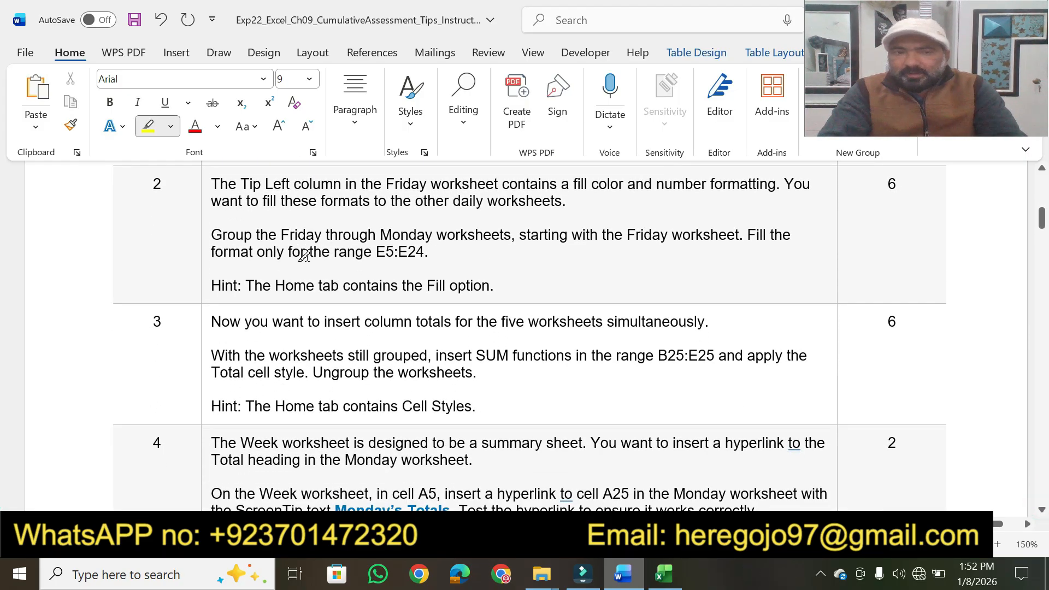
{"action": "left_click_drag", "start_coordinate": [242, 182], "coordinate": [745, 175]}
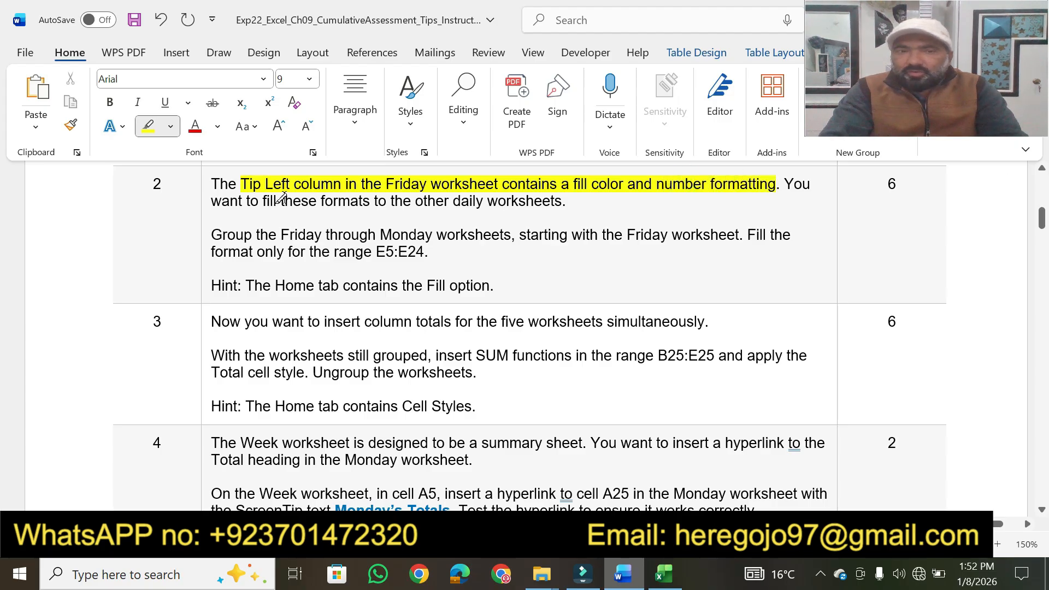
{"action": "left_click_drag", "start_coordinate": [260, 200], "coordinate": [562, 200]}
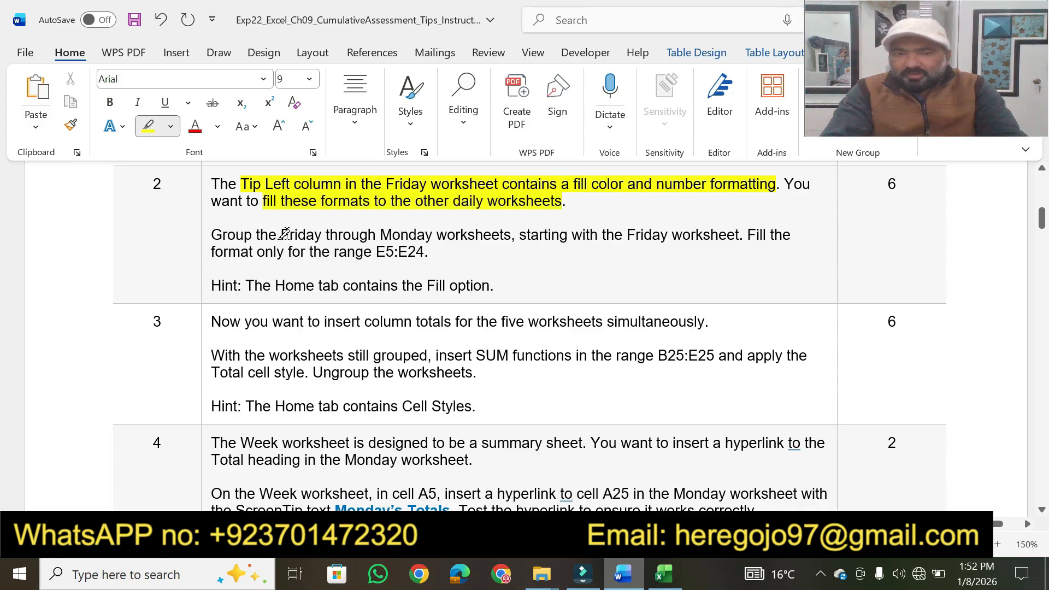
{"action": "left_click_drag", "start_coordinate": [207, 238], "coordinate": [526, 235]}
Step: Switch to the Excel workbook and group the Monday through Friday worksheets
{"action": "left_click", "coordinate": [677, 571]}
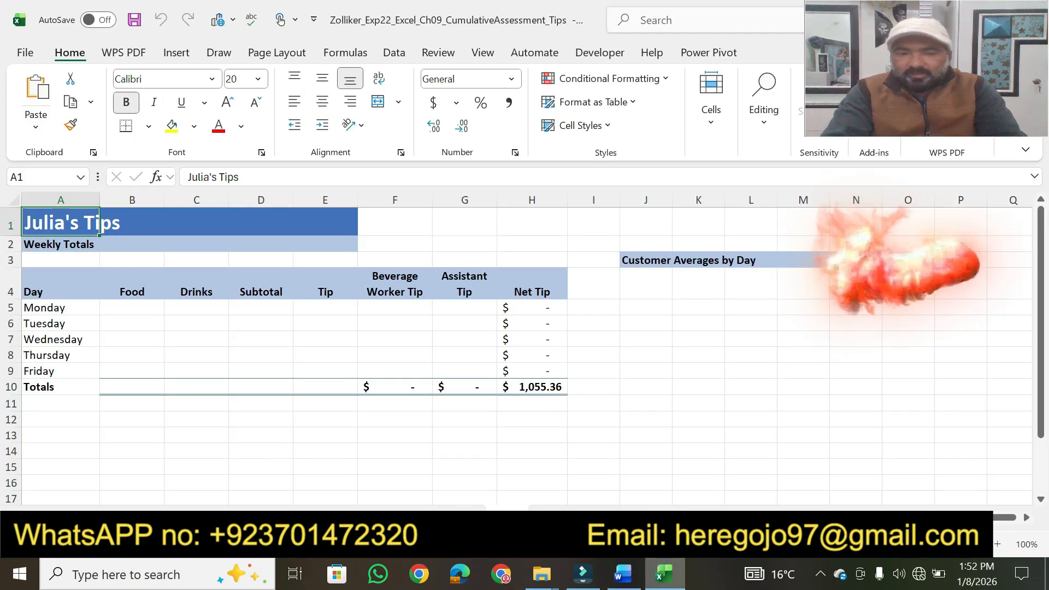
{"action": "left_click", "coordinate": [186, 517]}
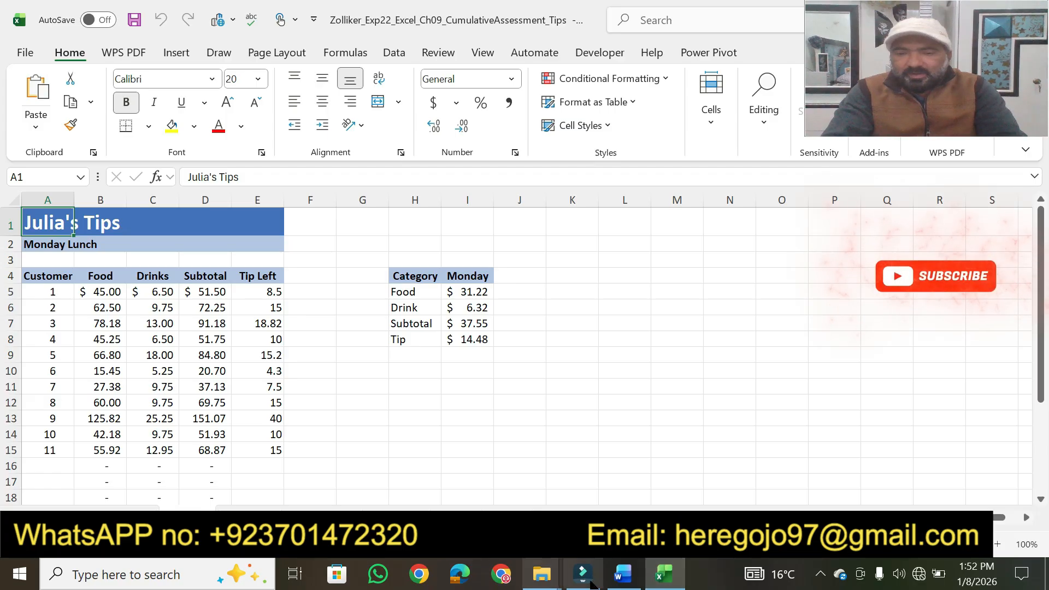
{"action": "left_click", "coordinate": [623, 582]}
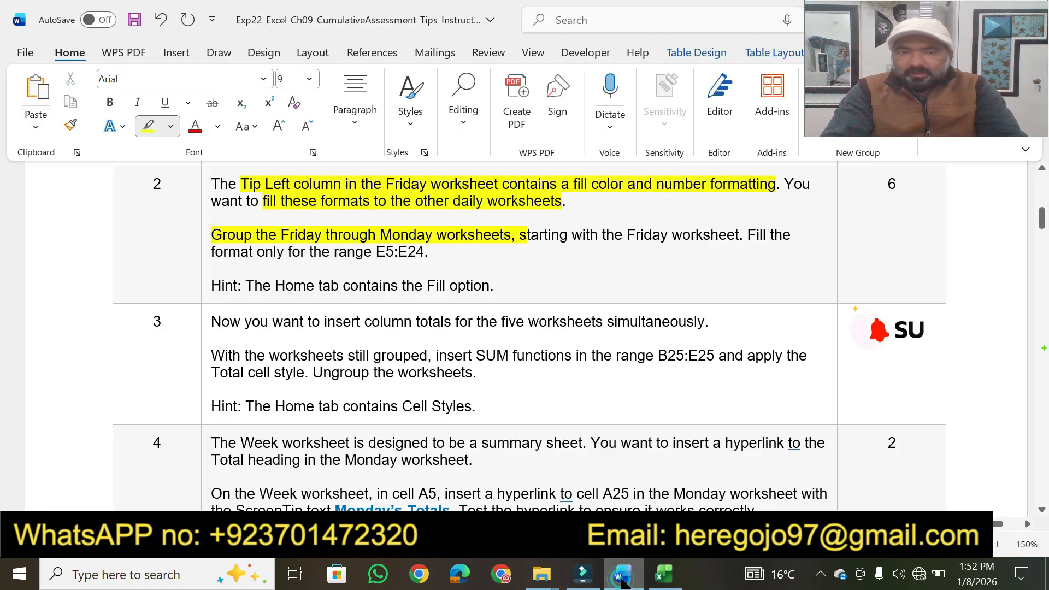
{"action": "left_click", "coordinate": [621, 579]}
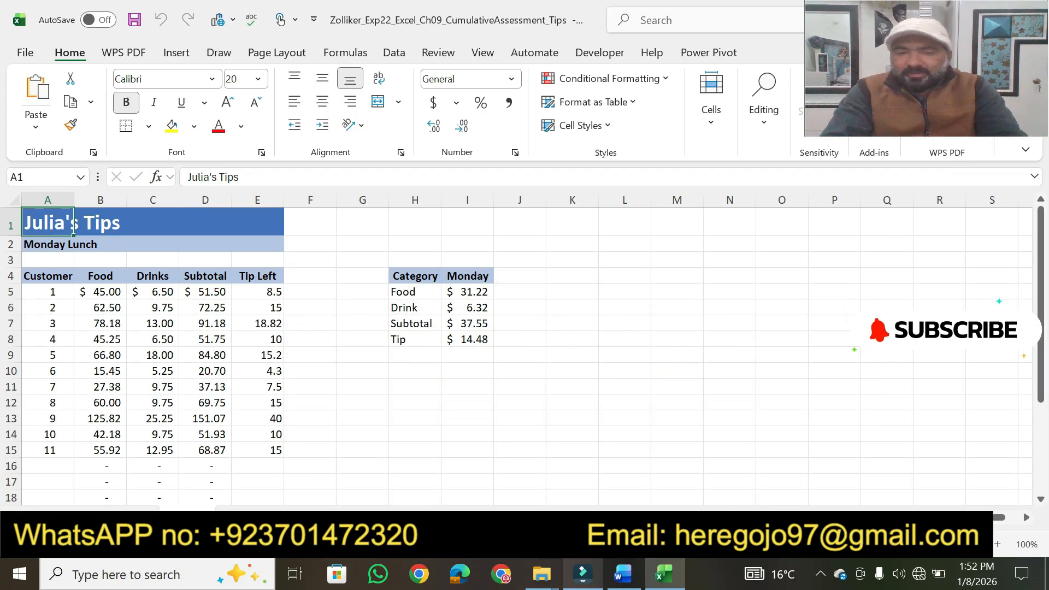
{"action": "left_click", "coordinate": [249, 516], "text": "ctrl"}
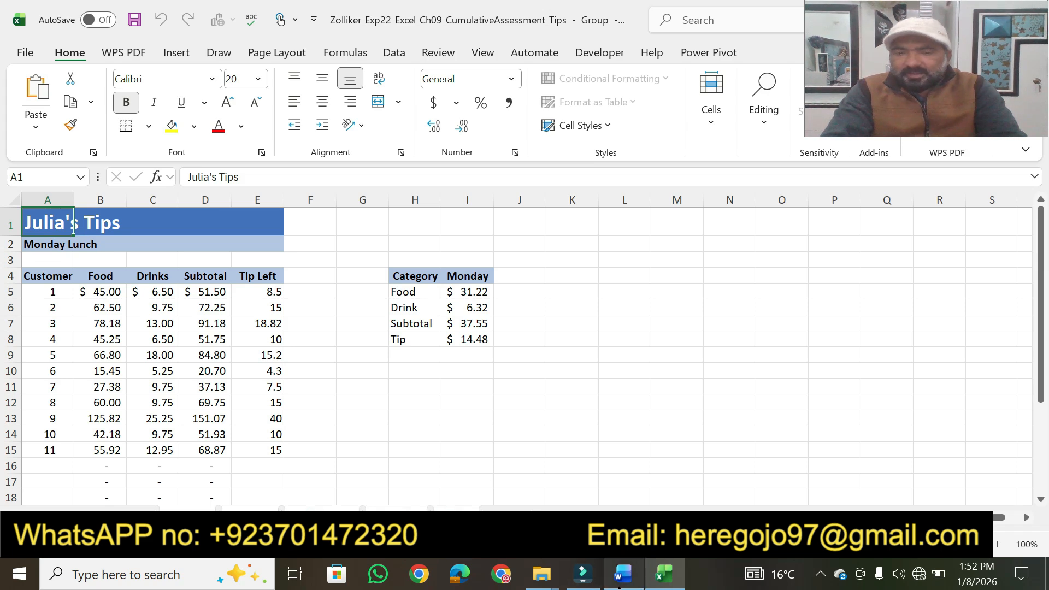
Step: In Word, highlight step 2's "starting with the Friday worksheet" and "format only for the range E5:E24", making Friday the active sheet in the Excel group
{"action": "left_click", "coordinate": [622, 574]}
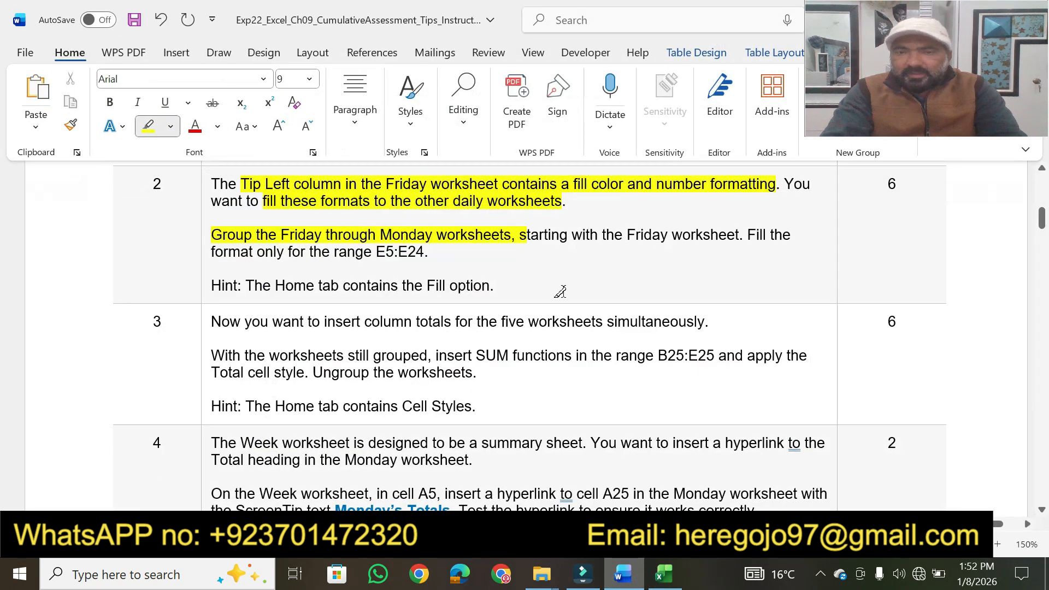
{"action": "left_click_drag", "start_coordinate": [527, 233], "coordinate": [738, 235]}
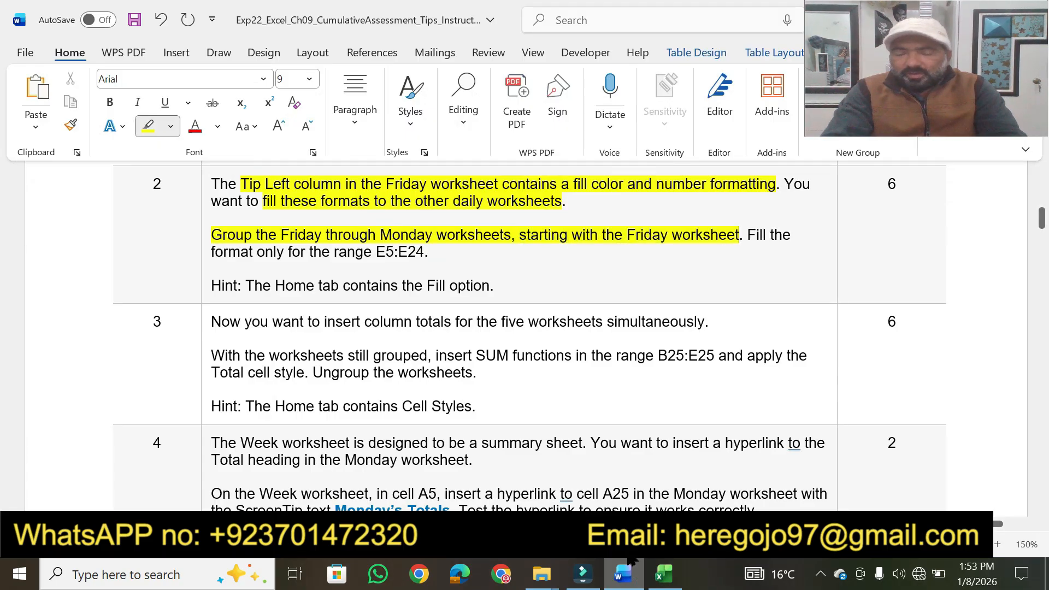
{"action": "left_click", "coordinate": [664, 574]}
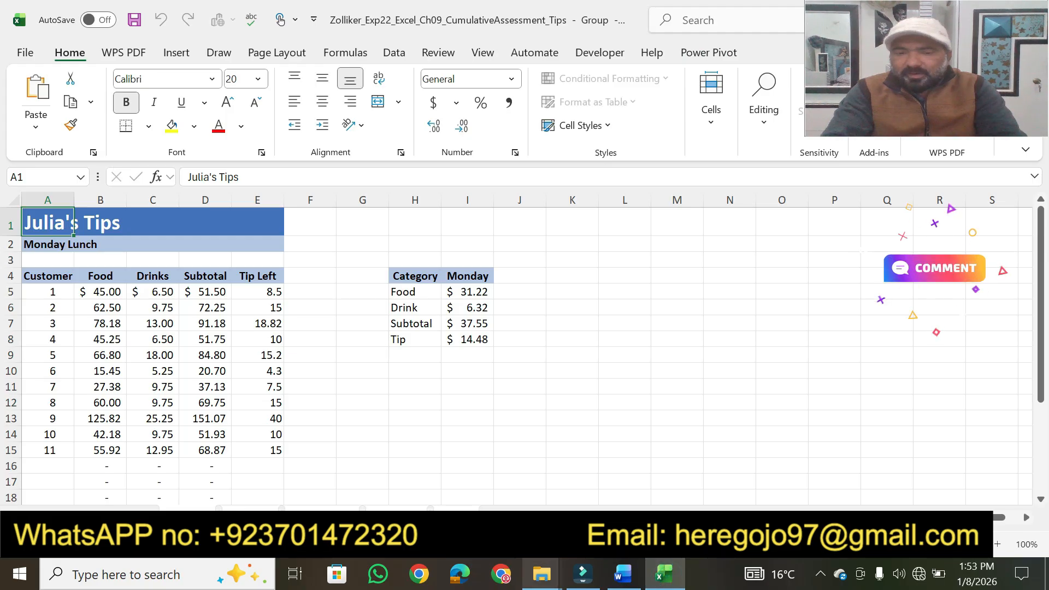
{"action": "left_click", "coordinate": [455, 517]}
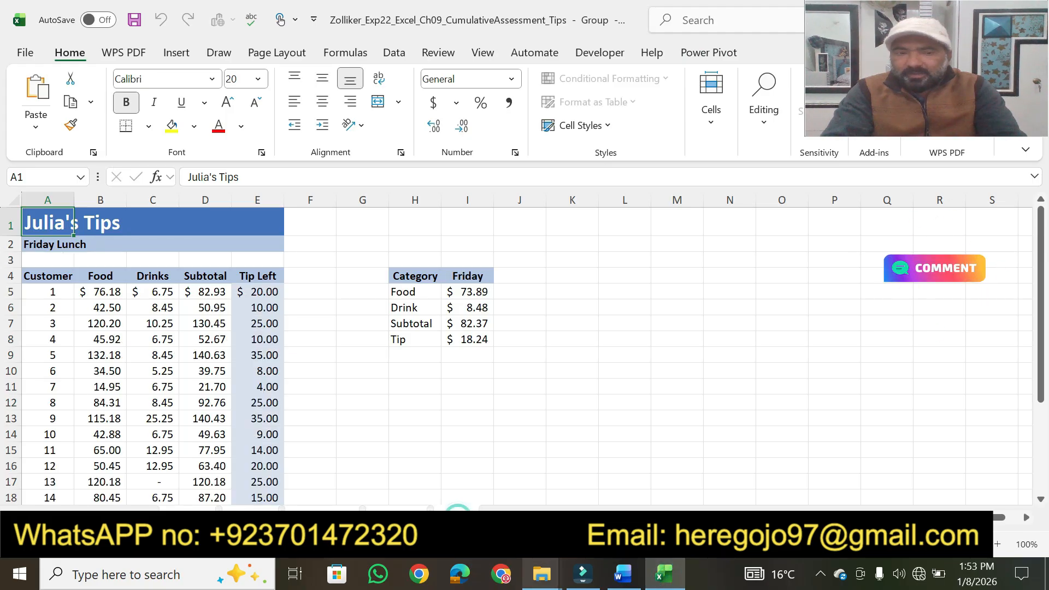
{"action": "left_click", "coordinate": [623, 574]}
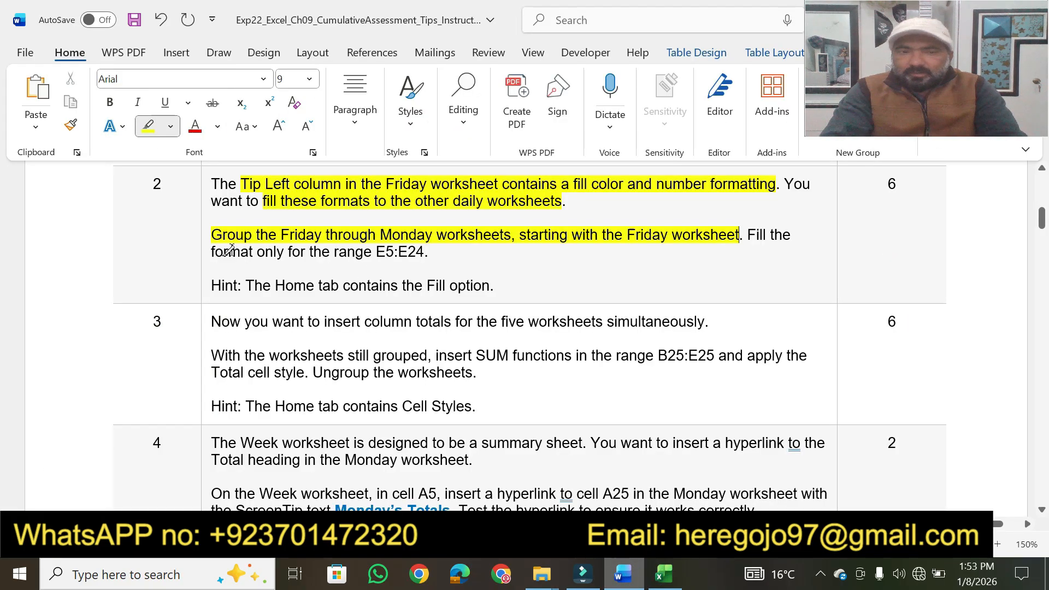
{"action": "mouse_move", "coordinate": [228, 249]}
{"action": "left_mouse_down"}
{"action": "mouse_move", "coordinate": [374, 250]}
{"action": "mouse_move", "coordinate": [377, 236]}
{"action": "mouse_move", "coordinate": [409, 250]}
{"action": "mouse_move", "coordinate": [473, 248]}
{"action": "mouse_move", "coordinate": [423, 250]}
{"action": "left_mouse_up"}
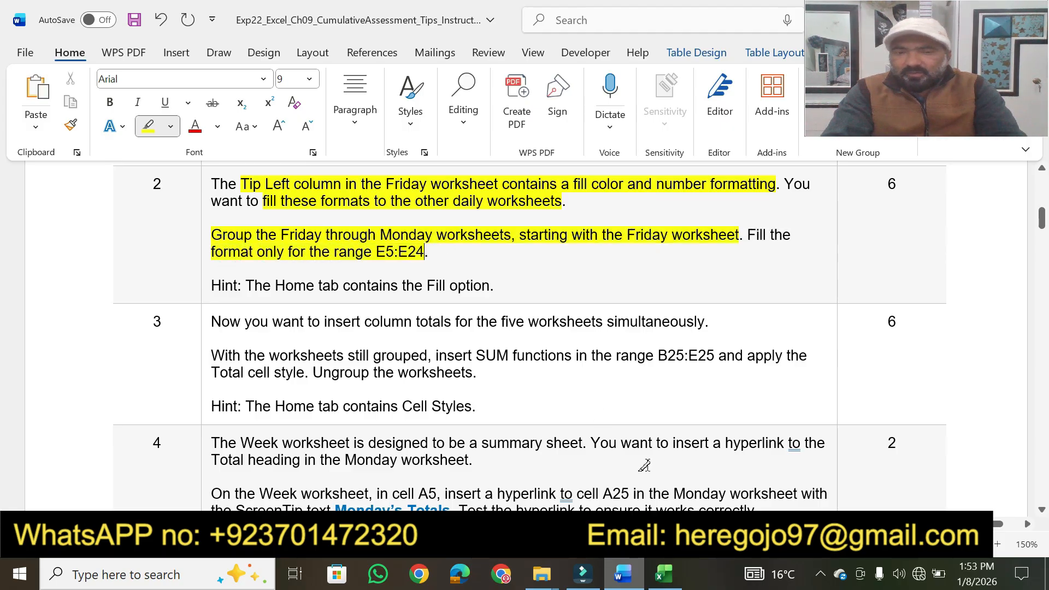
Step: In Excel, fill only the formats of the Friday worksheet's range E5:E24 across the grouped worksheets
{"action": "left_click", "coordinate": [664, 574]}
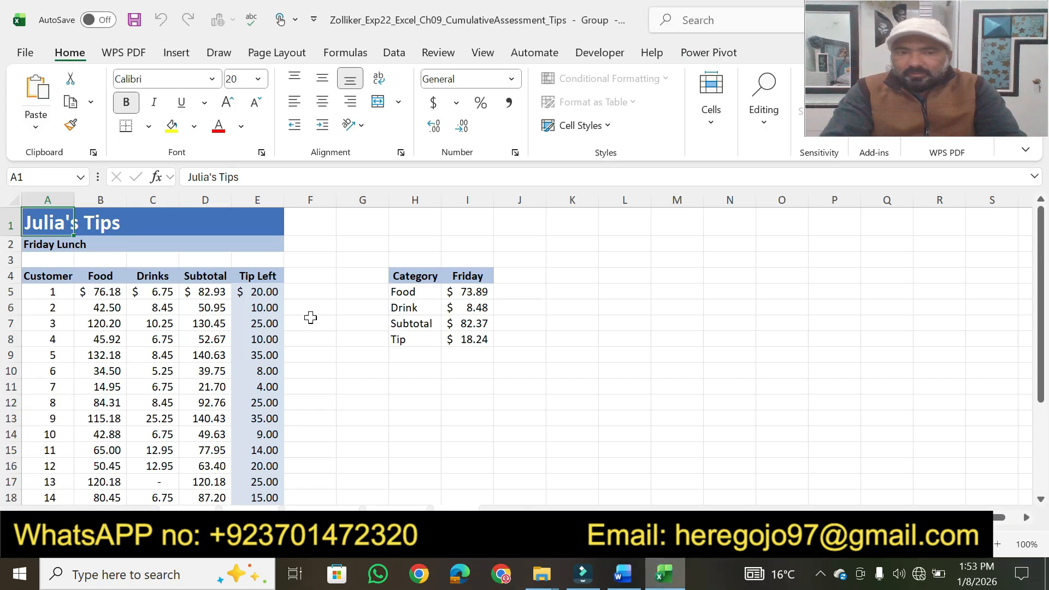
{"action": "left_click", "coordinate": [245, 293]}
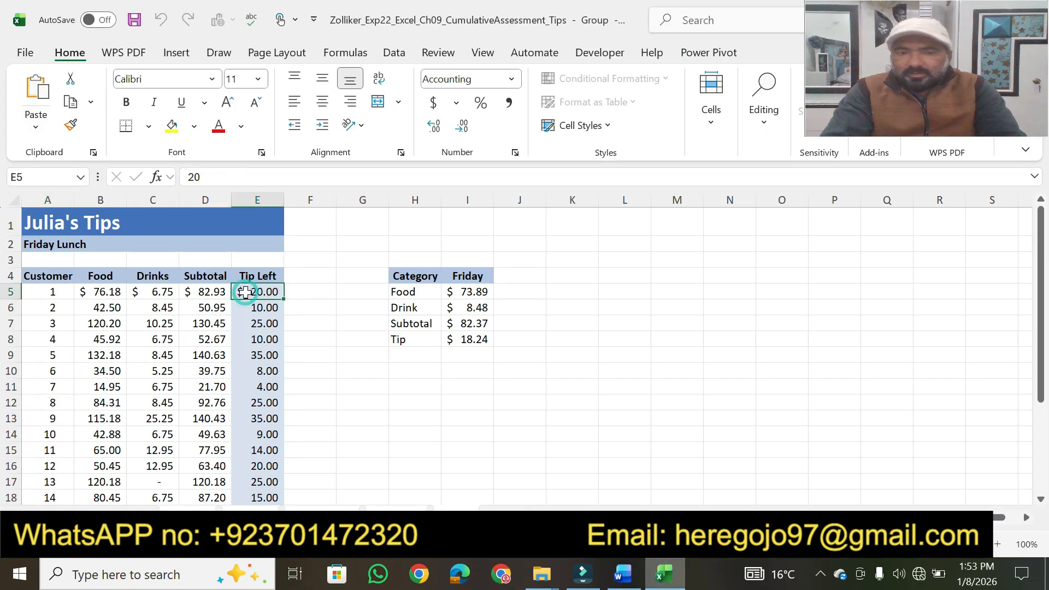
{"action": "left_click", "coordinate": [623, 575]}
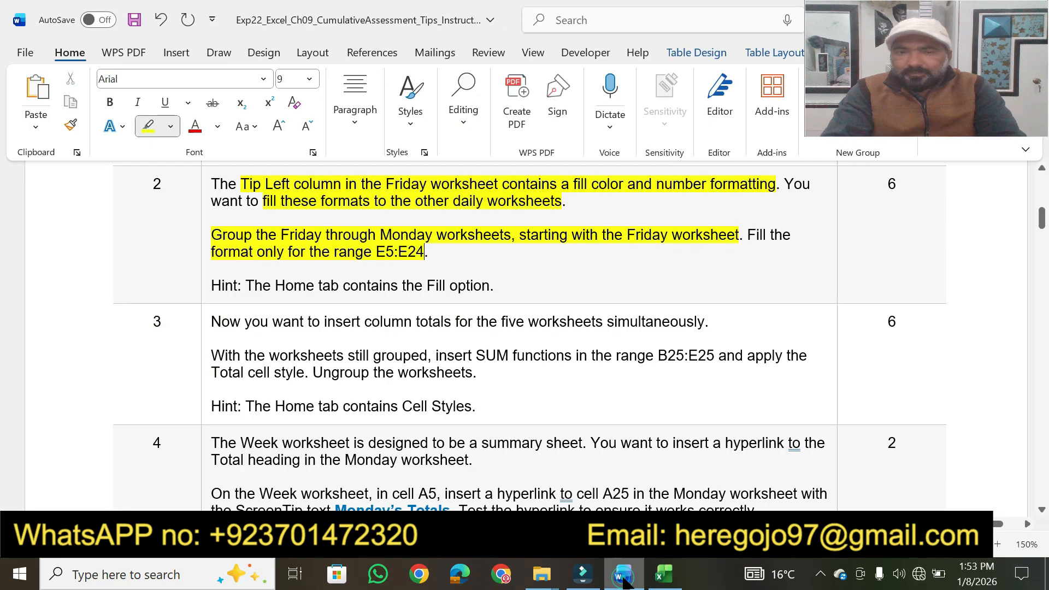
{"action": "left_click", "coordinate": [664, 573]}
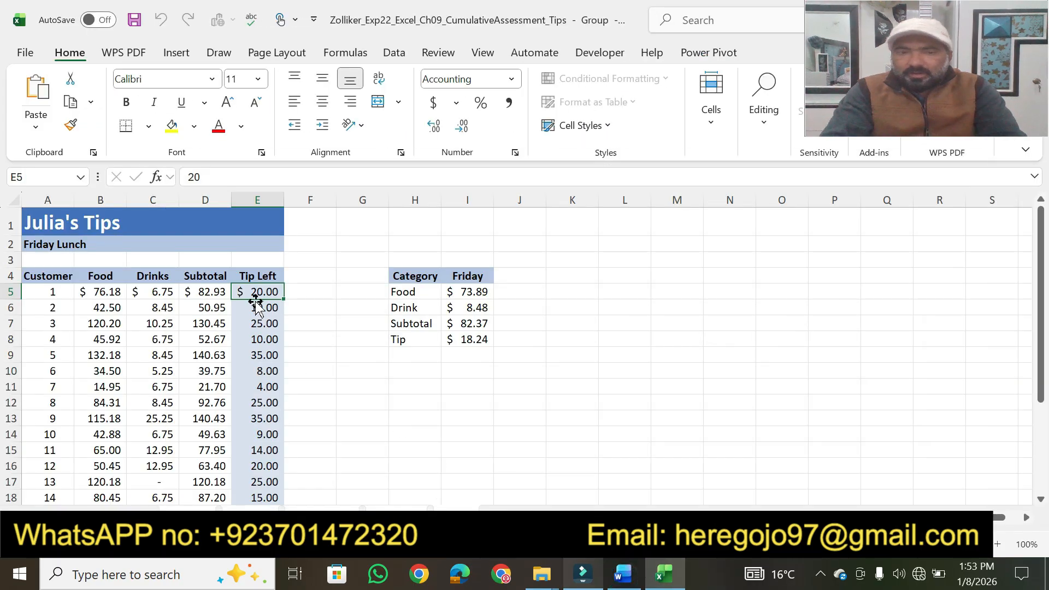
{"action": "left_click_drag", "start_coordinate": [248, 292], "coordinate": [271, 456]}
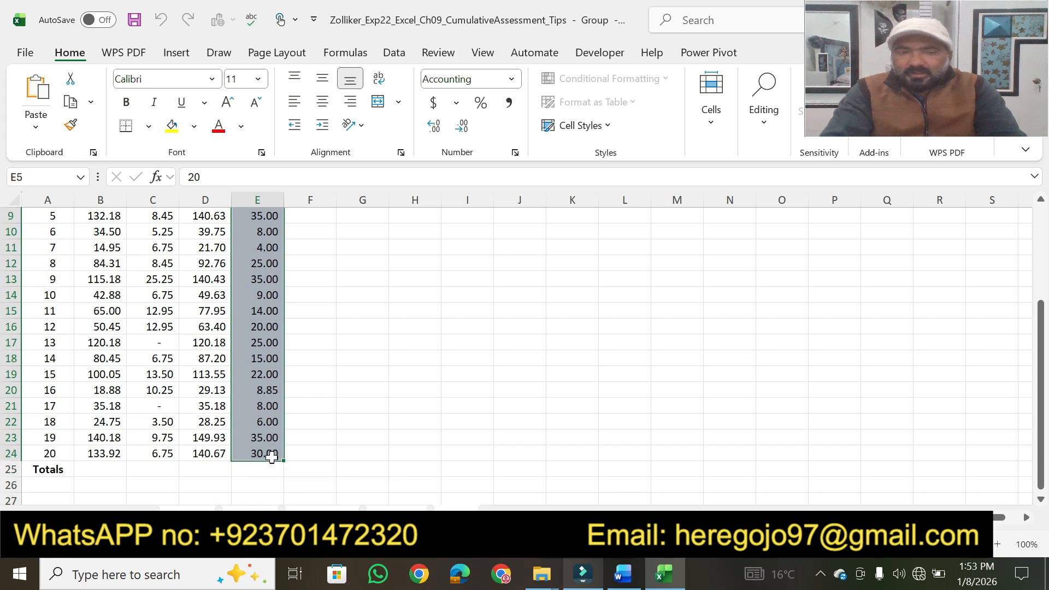
{"action": "left_click", "coordinate": [759, 130]}
{"action": "left_click", "coordinate": [778, 192]}
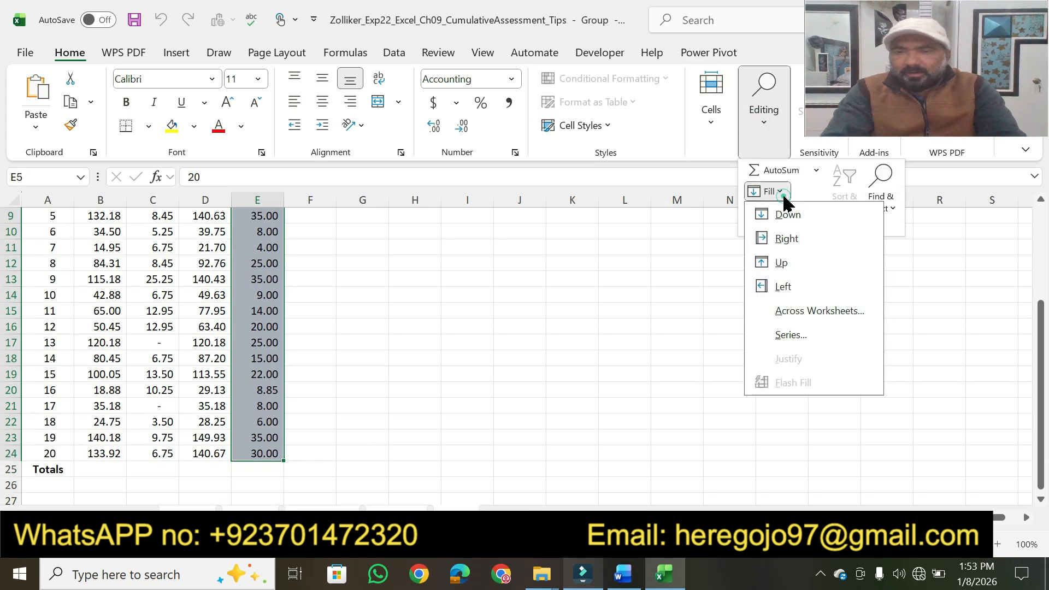
{"action": "left_click", "coordinate": [805, 311]}
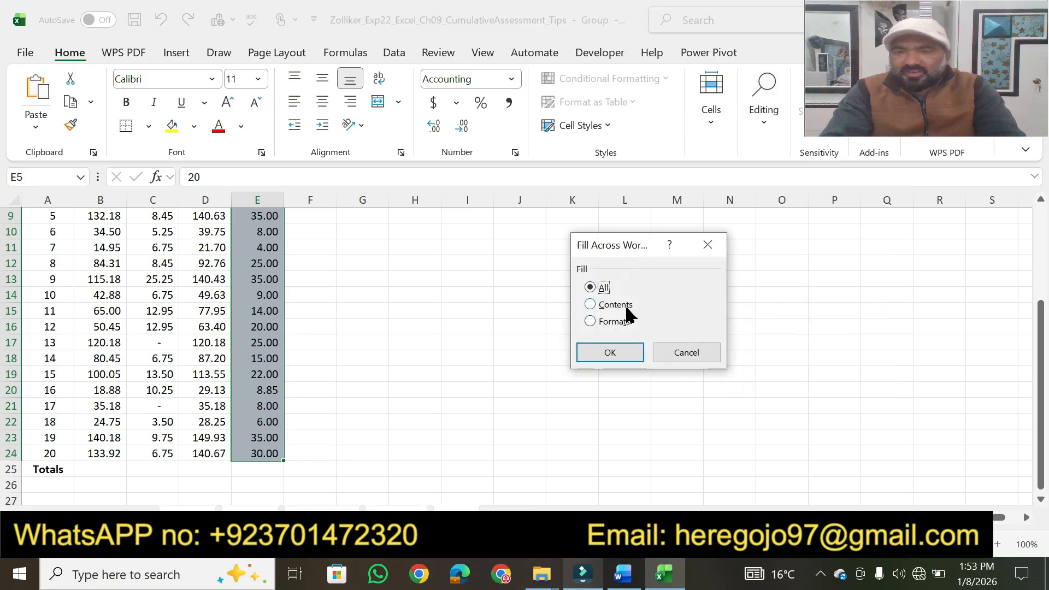
{"action": "left_click", "coordinate": [601, 352]}
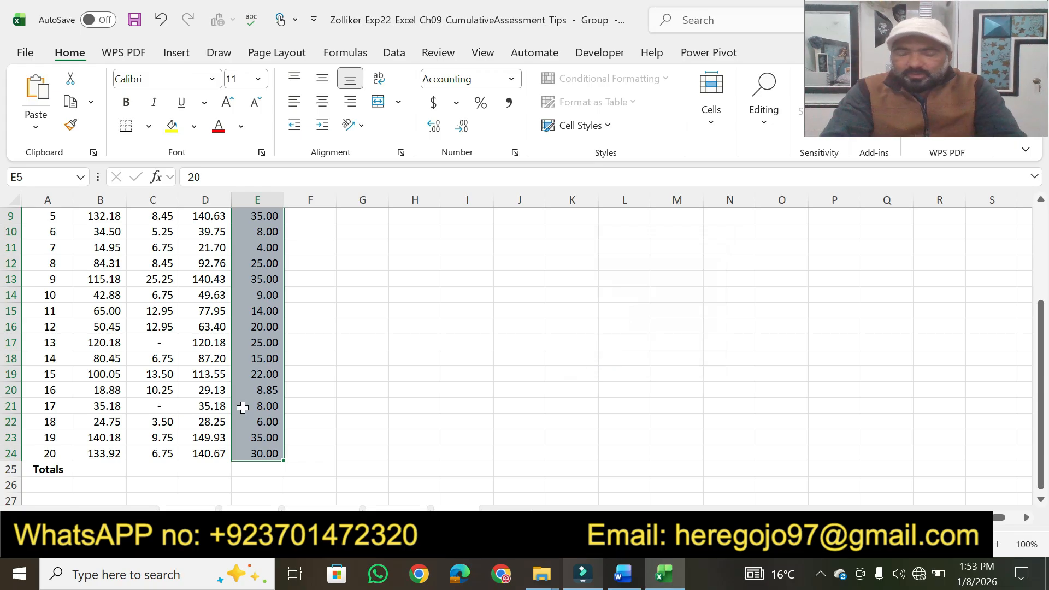
Step: Check the Tip Left column's formatting on the Thursday, Wednesday, Tuesday and Monday worksheets
{"action": "left_click", "coordinate": [390, 383]}
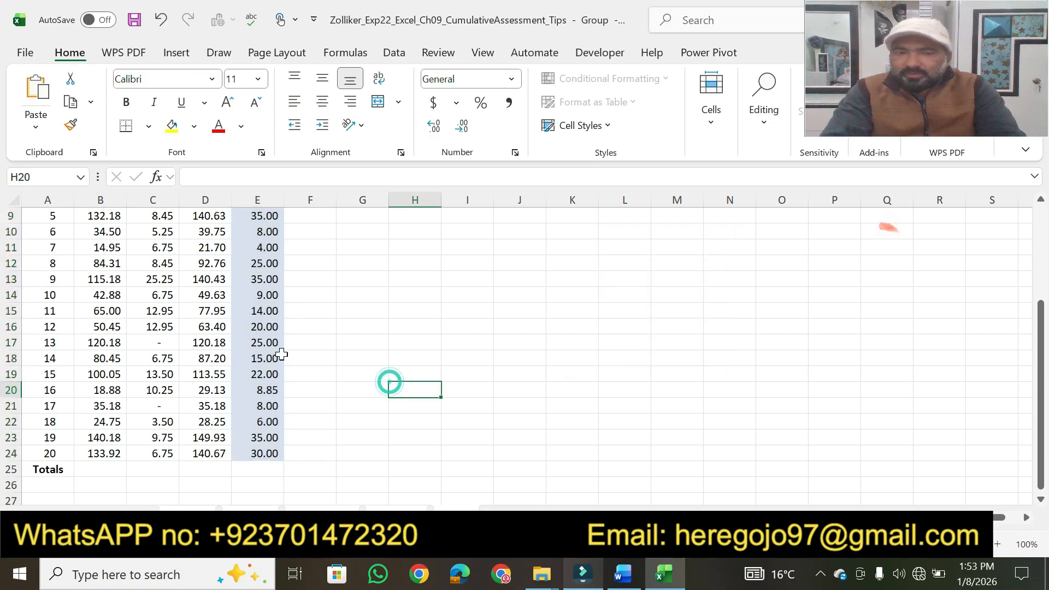
{"action": "left_click", "coordinate": [401, 518]}
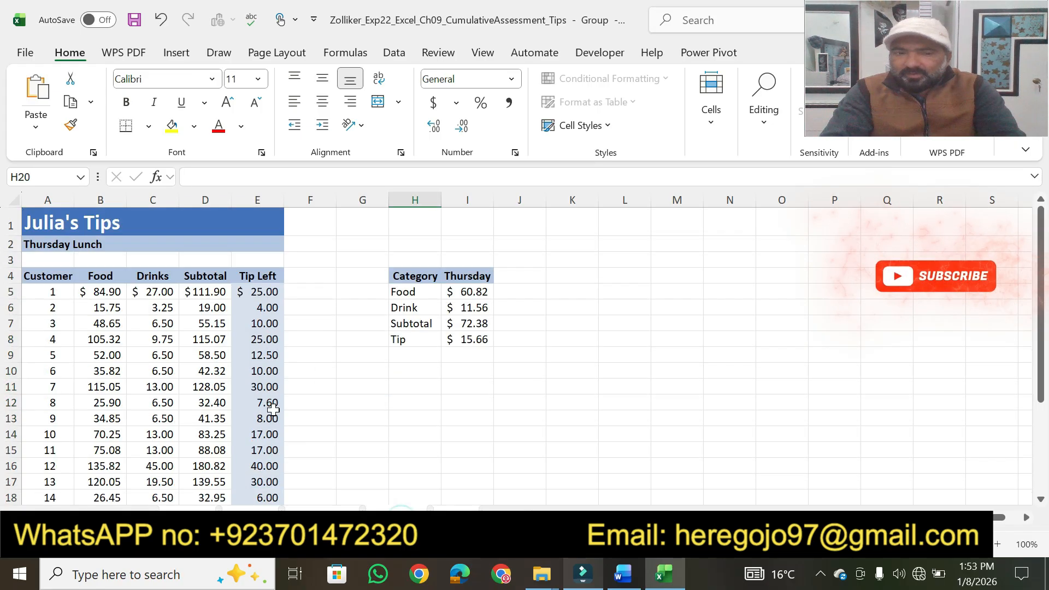
{"action": "left_click", "coordinate": [322, 518]}
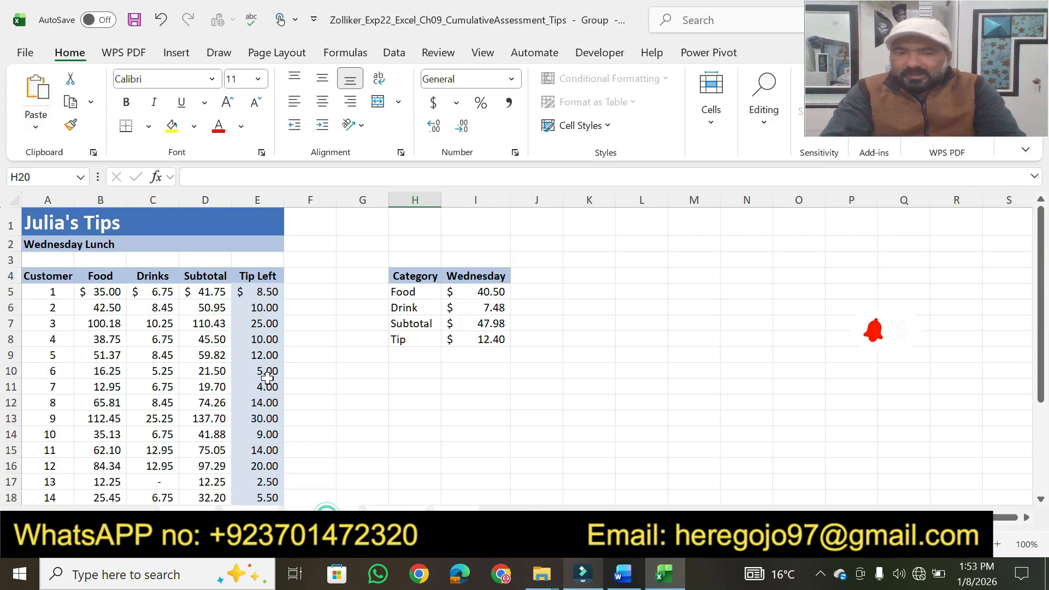
{"action": "left_click", "coordinate": [251, 517]}
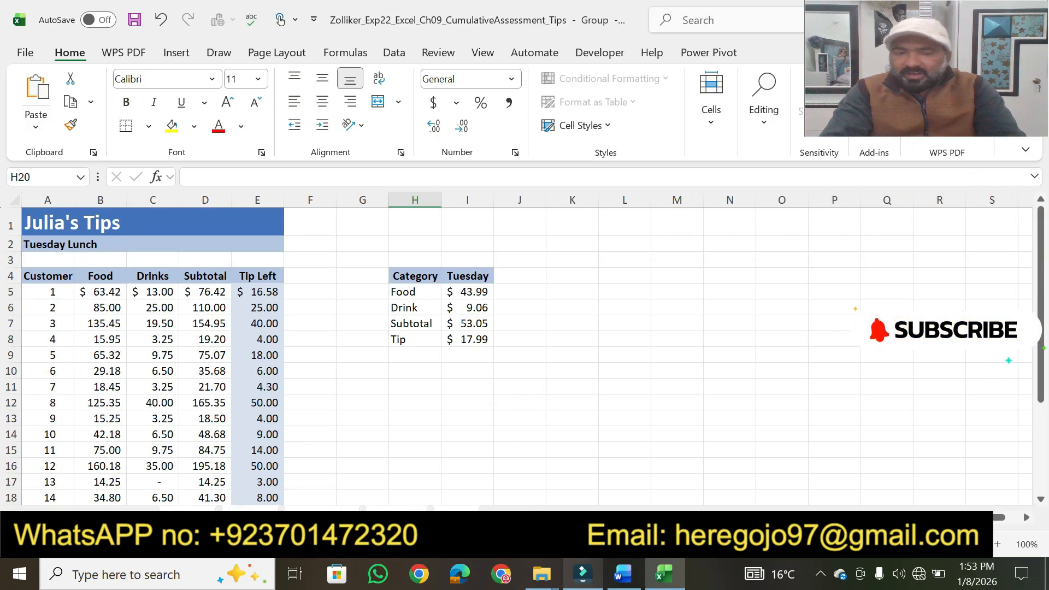
{"action": "left_click", "coordinate": [189, 518]}
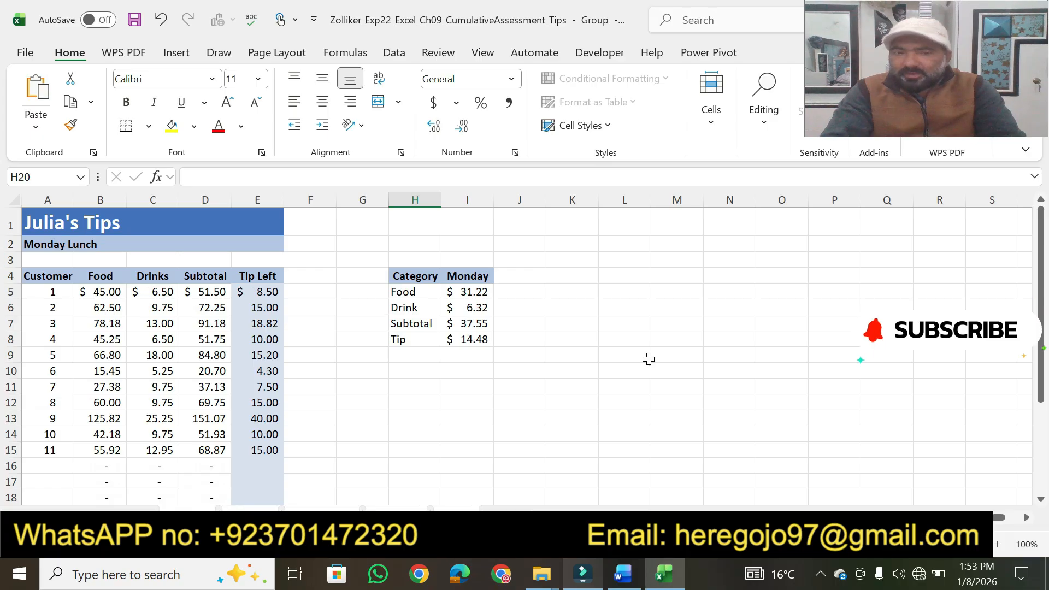
Step: Switch to Word and highlight step 2's hint "The Home tab contains the Fill option" and its points value
{"action": "left_click", "coordinate": [626, 574]}
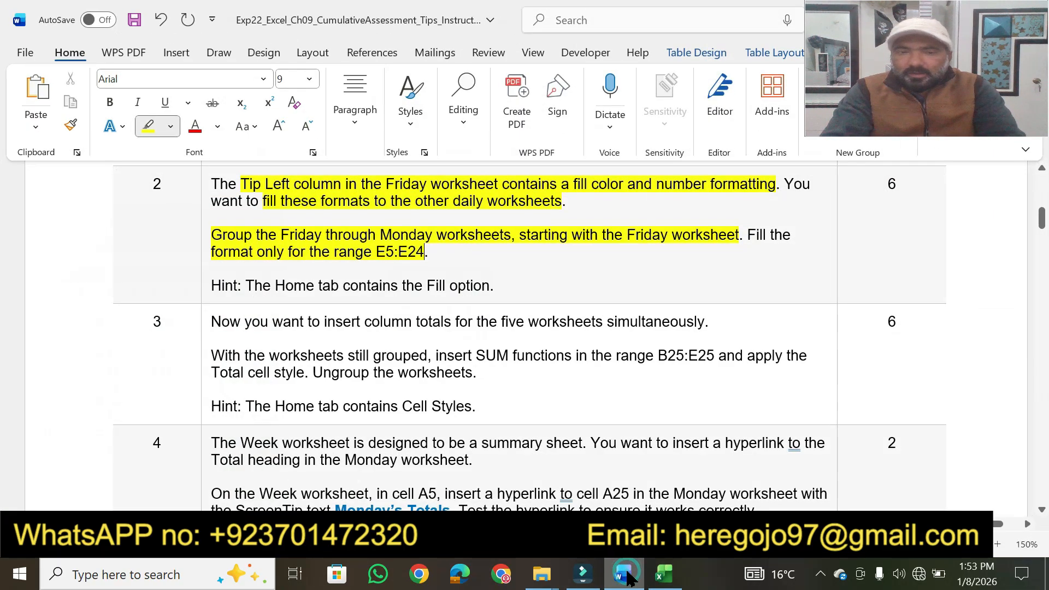
{"action": "left_click_drag", "start_coordinate": [246, 285], "coordinate": [489, 285]}
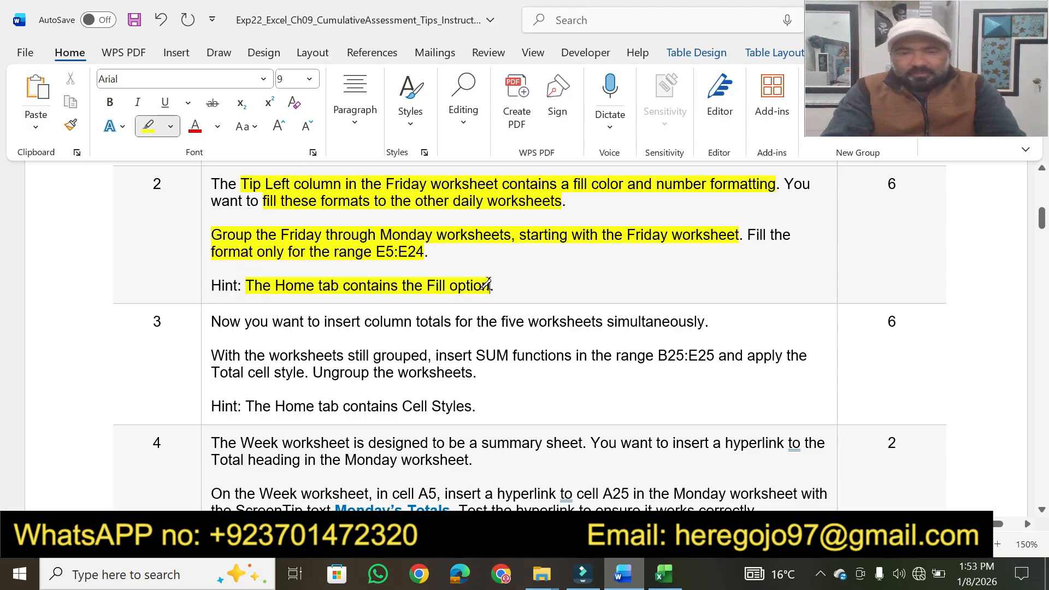
{"action": "left_click_drag", "start_coordinate": [906, 181], "coordinate": [885, 184]}
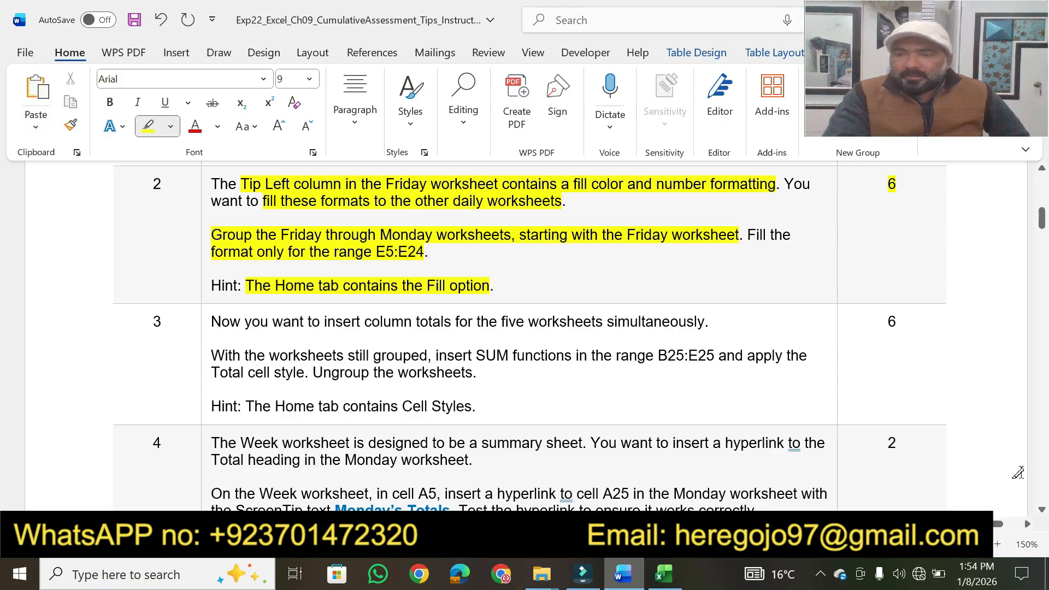
Step: Highlight step 3's phrases on inserting column totals, "the worksheets still grouped", "insert SUM functions" and "the range B25:E25 and"
{"action": "scroll", "coordinate": [1043, 515], "scroll_direction": "down", "scroll_amount": 5}
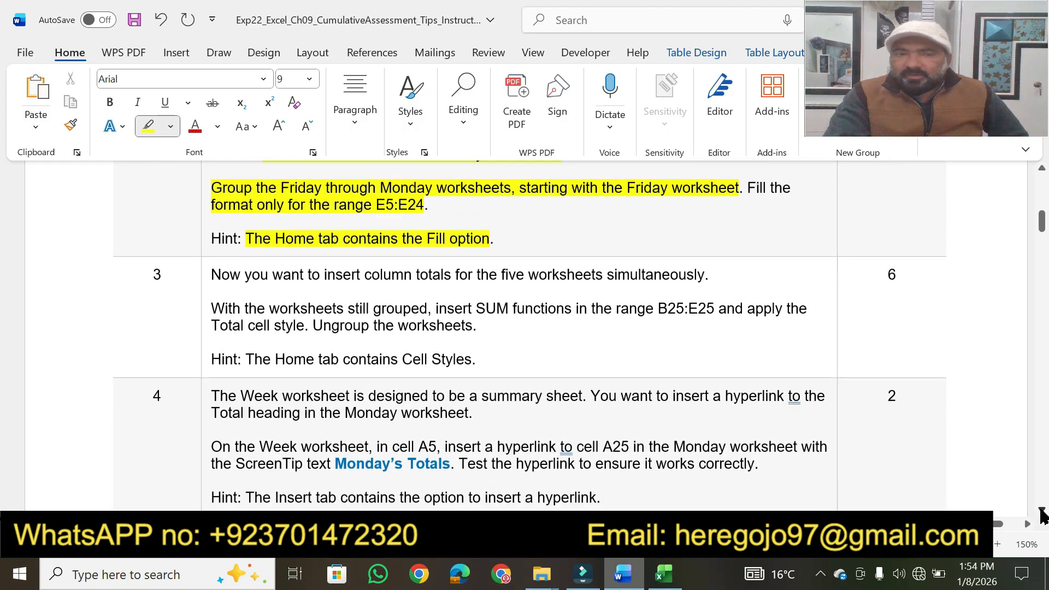
{"action": "scroll", "coordinate": [1042, 515], "scroll_direction": "down", "scroll_amount": 2}
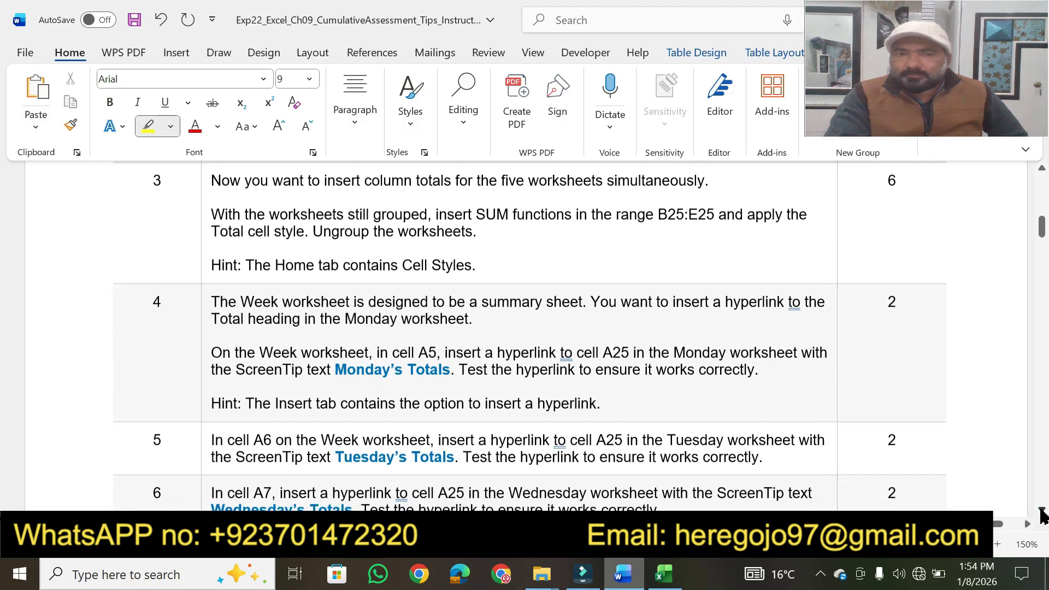
{"action": "left_click_drag", "start_coordinate": [246, 179], "coordinate": [672, 170]}
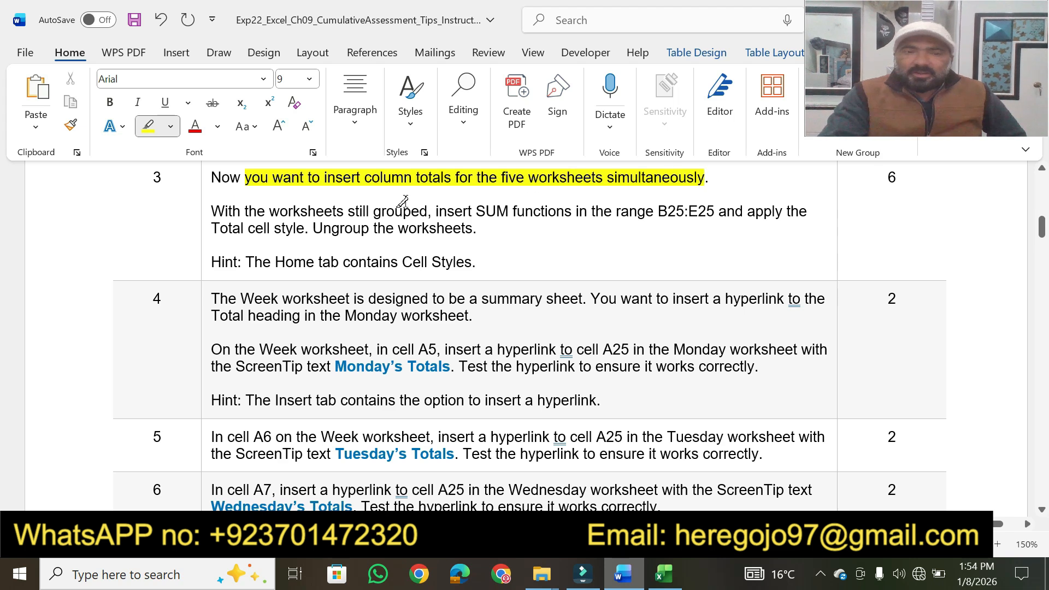
{"action": "left_click_drag", "start_coordinate": [263, 207], "coordinate": [742, 212]}
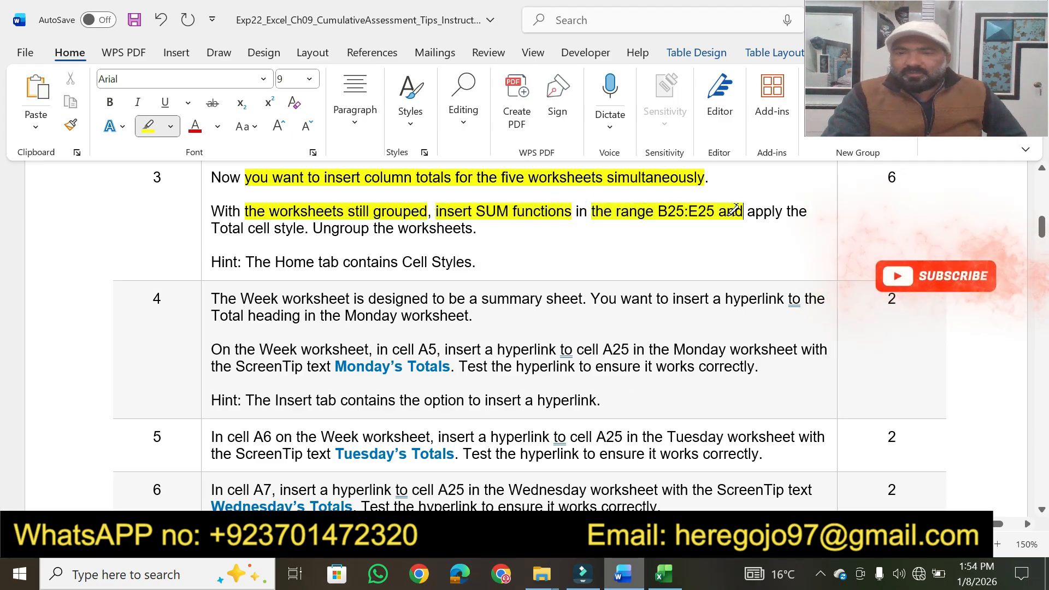
Step: Switch to Excel and locate the range B25:E25 in the Totals row, rechecking step 3's wording in Word
{"action": "left_click", "coordinate": [658, 579]}
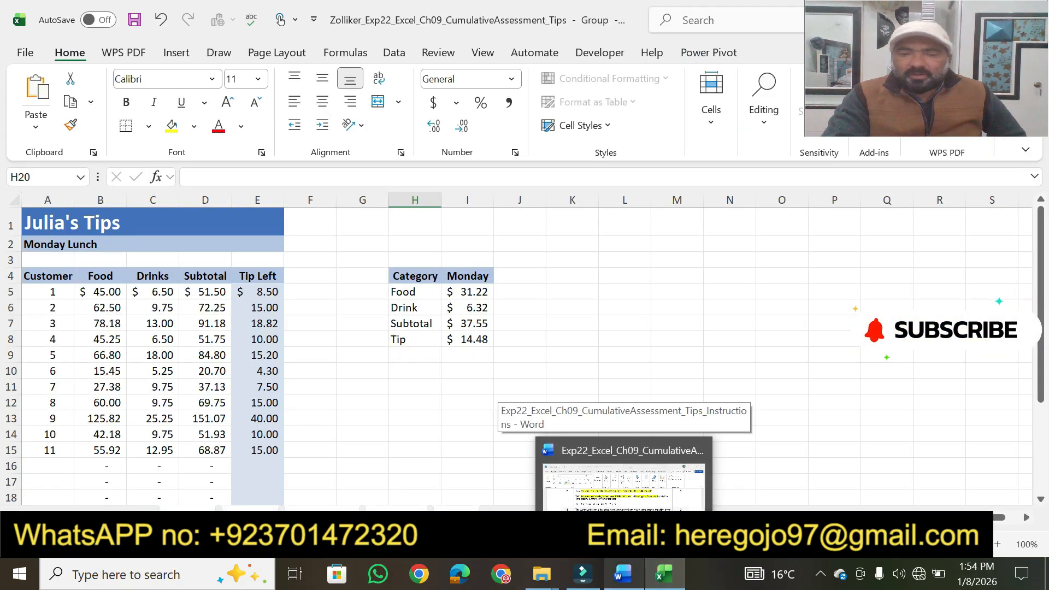
{"action": "scroll", "coordinate": [452, 502], "scroll_direction": "down", "scroll_amount": 3}
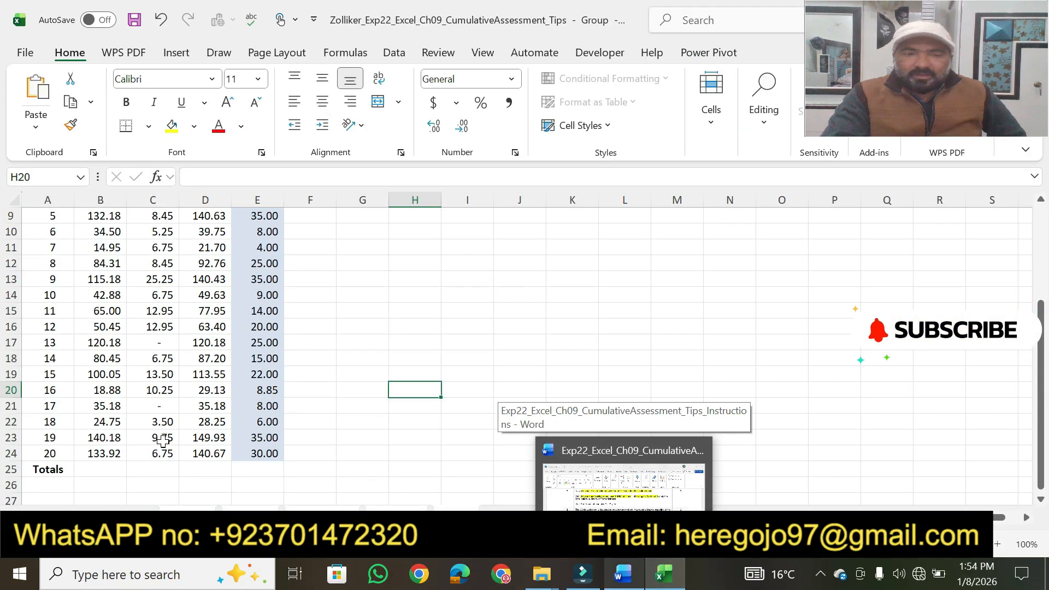
{"action": "left_click", "coordinate": [88, 468]}
{"action": "left_click_drag", "start_coordinate": [88, 468], "coordinate": [251, 470]}
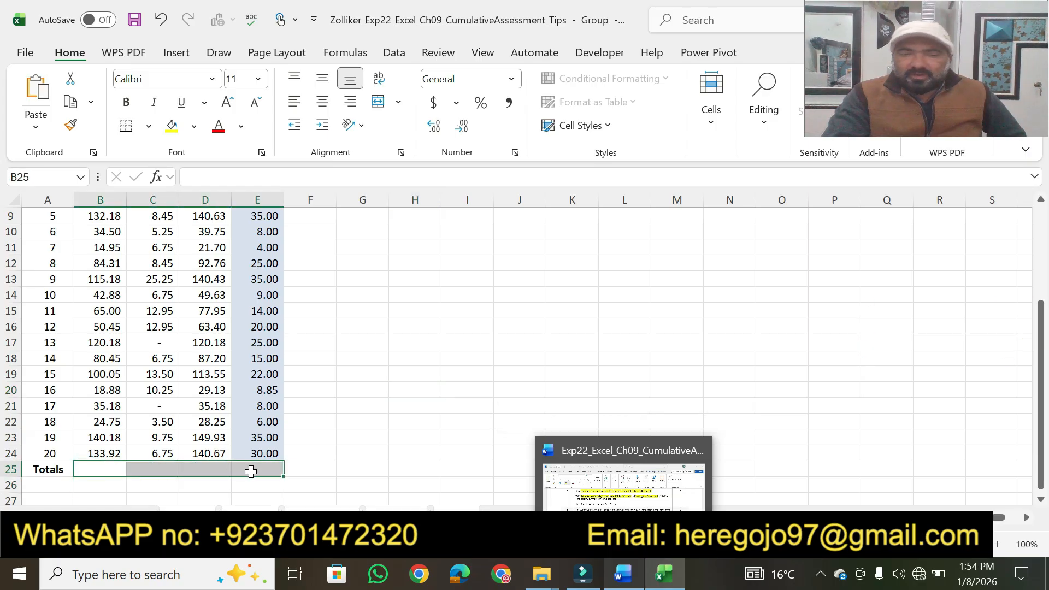
{"action": "left_click", "coordinate": [562, 384]}
{"action": "left_click", "coordinate": [629, 583]}
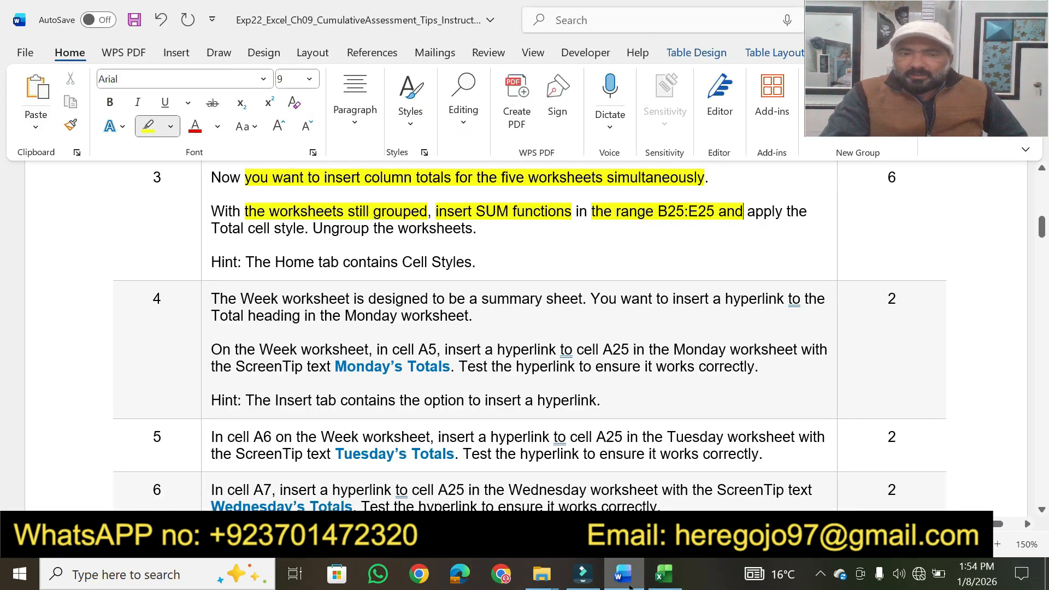
{"action": "left_click", "coordinate": [664, 574]}
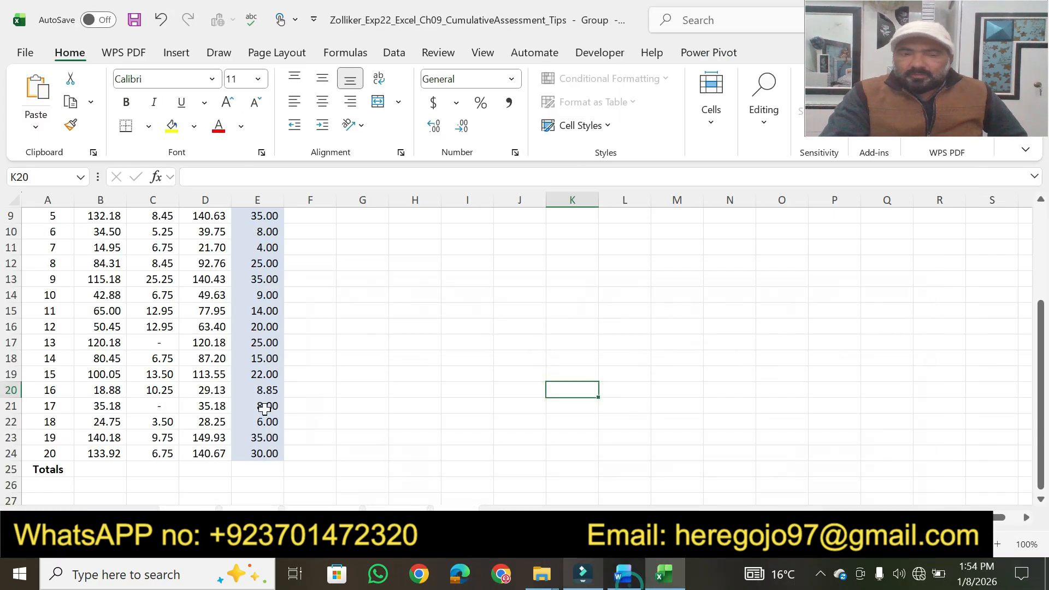
Step: Enter the formula =SUM(B5:B24) in cell B25 of the grouped worksheets
{"action": "left_click", "coordinate": [99, 468]}
{"action": "type", "text": "="}
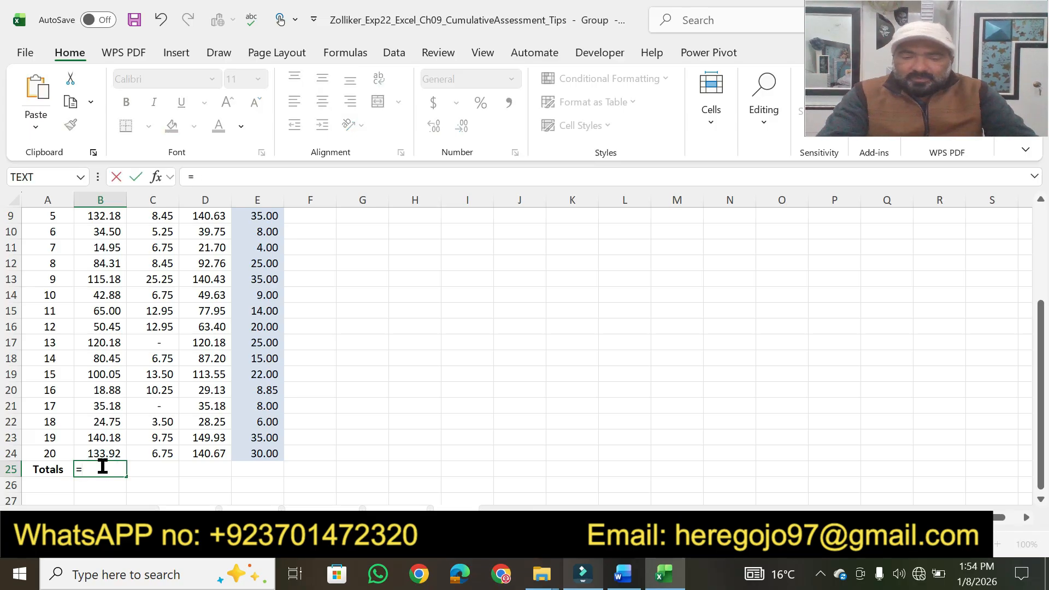
{"action": "type", "text": "sum"}
{"action": "key", "text": "Tab"}
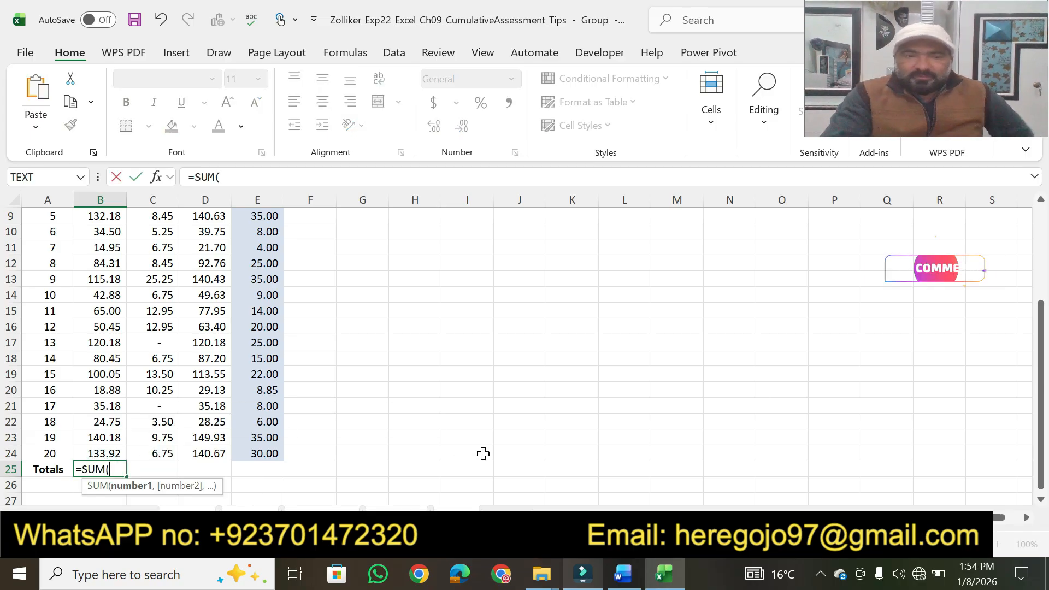
{"action": "left_click_drag", "start_coordinate": [1041, 448], "coordinate": [1041, 377]}
{"action": "left_click_drag", "start_coordinate": [92, 254], "coordinate": [97, 455]}
{"action": "key", "text": "Return"}
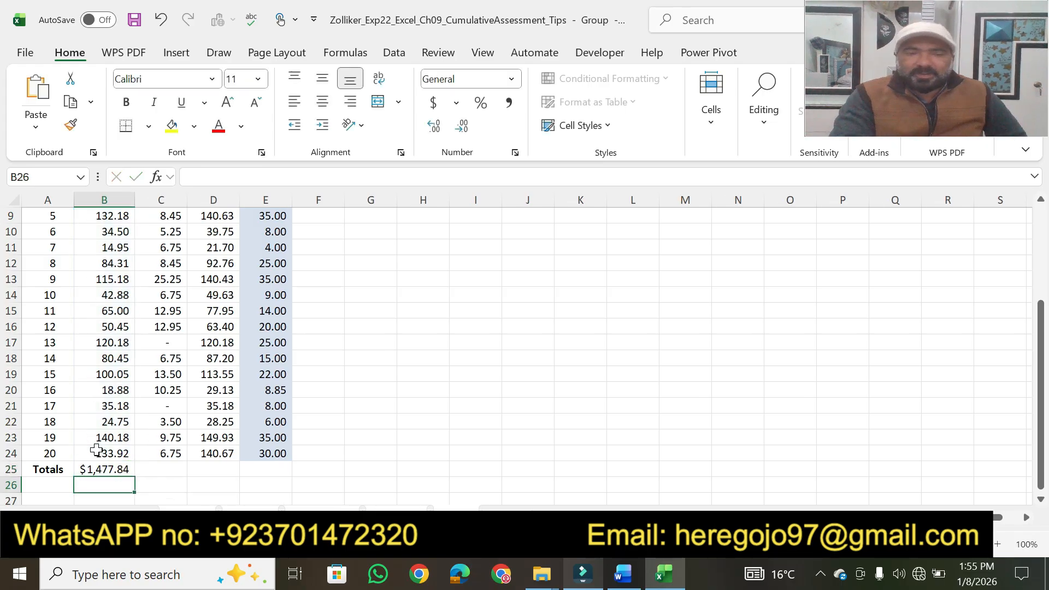
Step: Copy the SUM formula from B25 across to E25 in the Totals row
{"action": "left_click", "coordinate": [114, 468]}
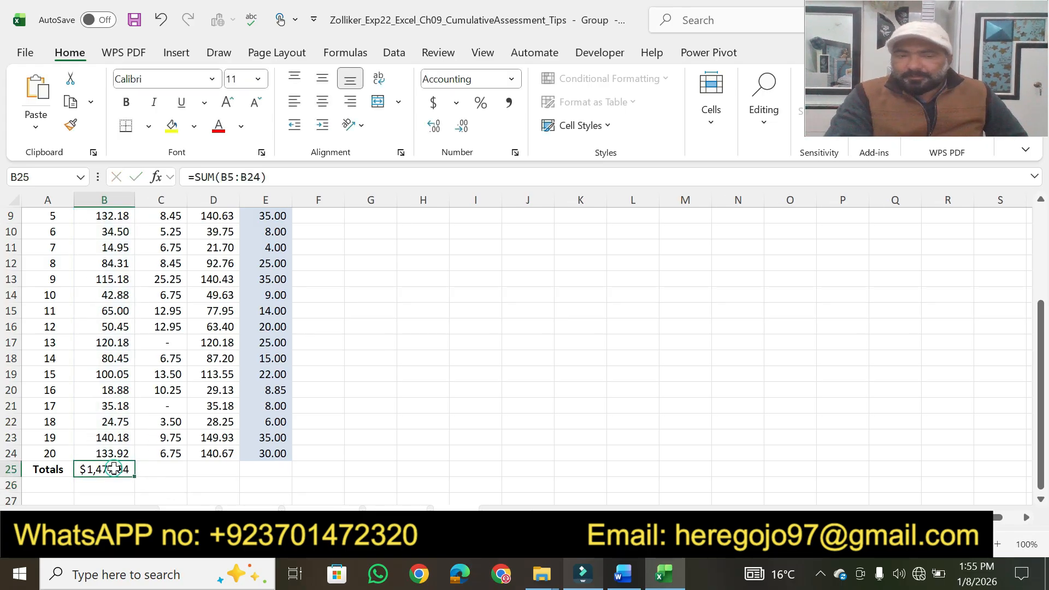
{"action": "left_click_drag", "start_coordinate": [133, 477], "coordinate": [270, 467]}
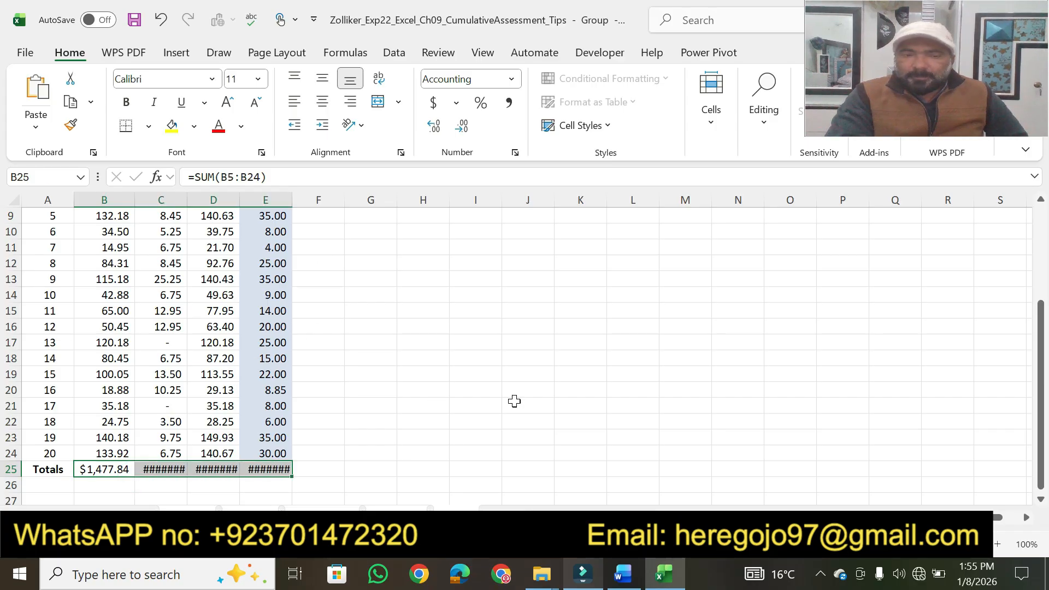
{"action": "left_click", "coordinate": [424, 439]}
Step: In Word, highlight "Total cell style" in step 3, and return to the Excel workbook
{"action": "left_click", "coordinate": [624, 576]}
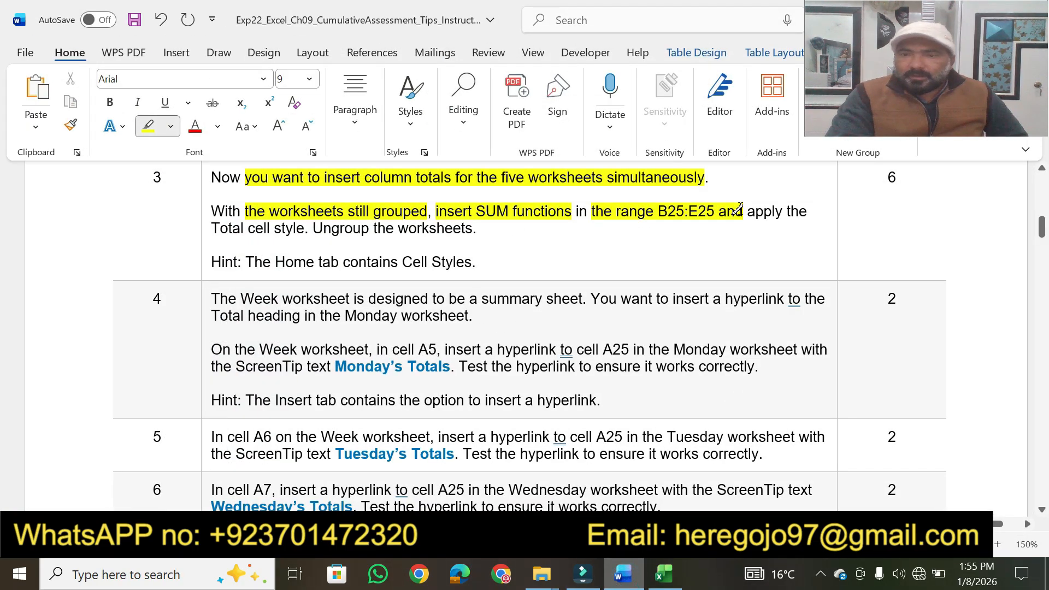
{"action": "left_click_drag", "start_coordinate": [302, 228], "coordinate": [214, 230]}
{"action": "left_click", "coordinate": [664, 573]}
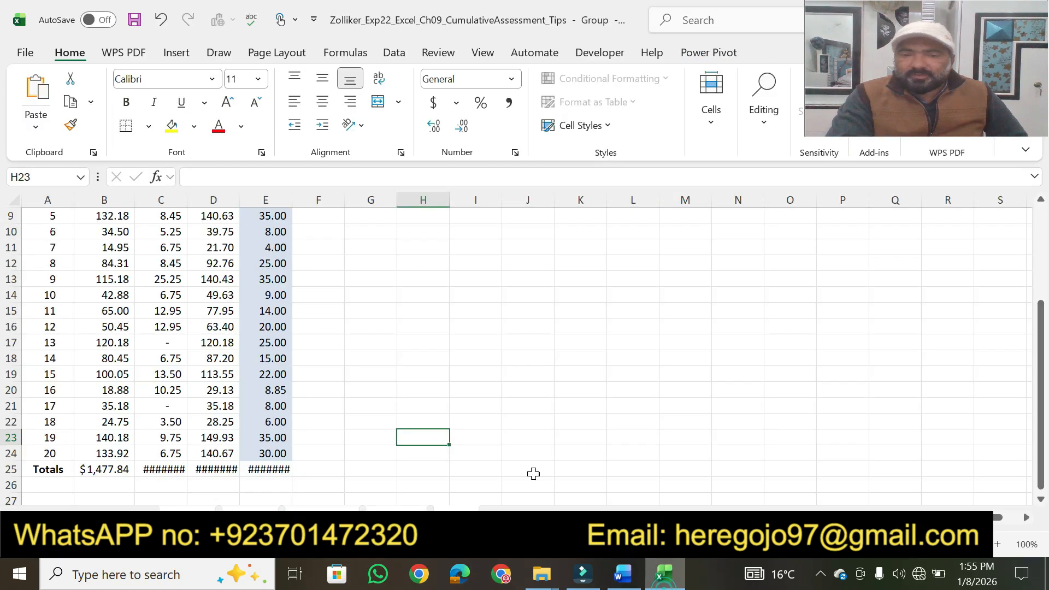
Step: AutoFit columns C, D and E in the grouped worksheets so the row 25 totals fit
{"action": "double_click", "coordinate": [188, 203]}
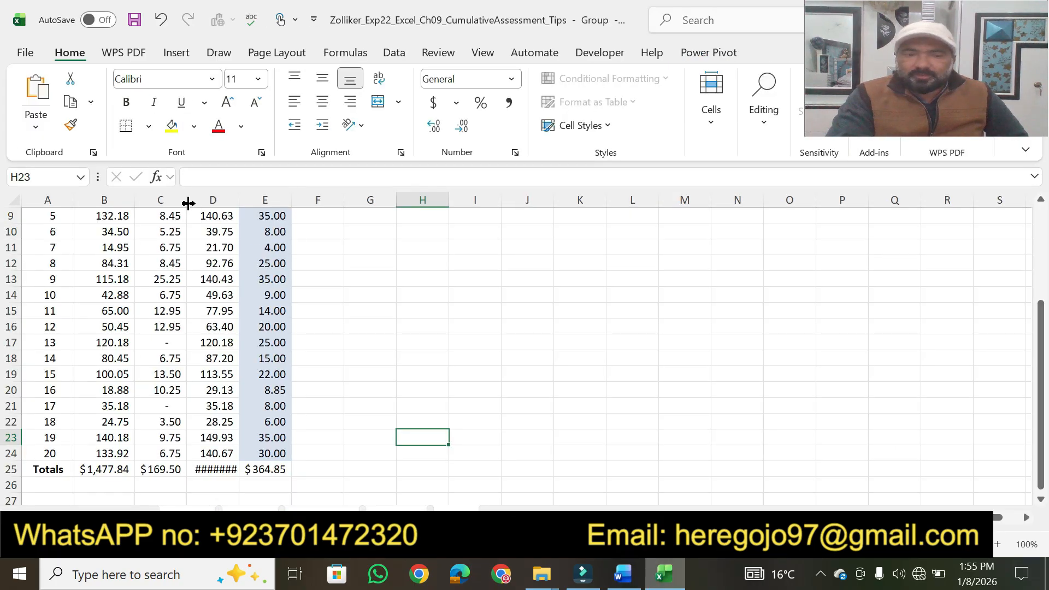
{"action": "left_click", "coordinate": [243, 203]}
{"action": "double_click", "coordinate": [243, 204]}
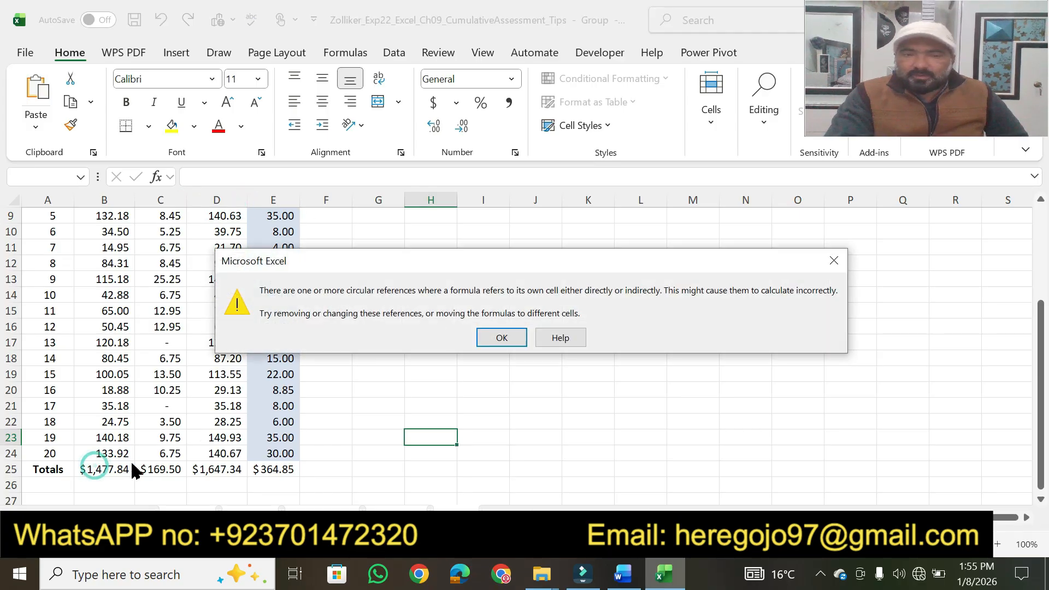
{"action": "left_click", "coordinate": [488, 337]}
{"action": "left_click", "coordinate": [452, 383]}
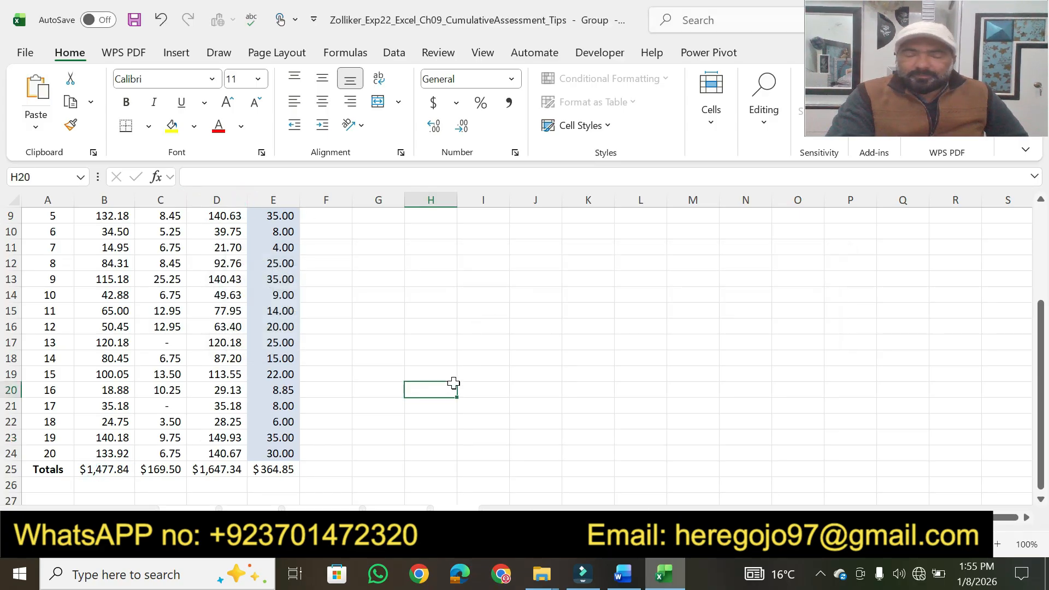
Step: Apply the Total cell style to the range B25:E25 in the grouped worksheets
{"action": "left_click", "coordinate": [102, 469]}
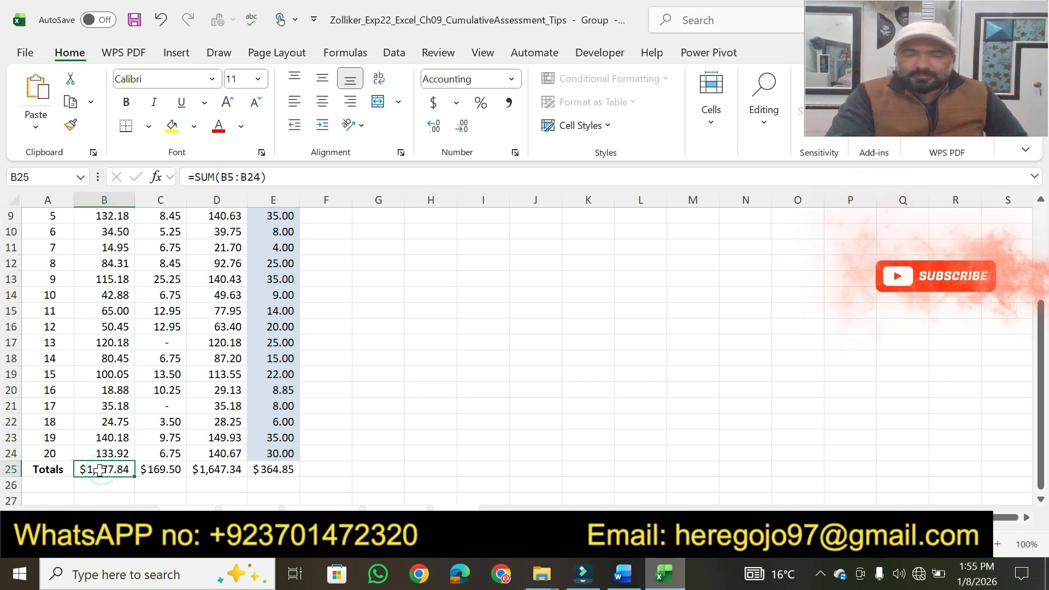
{"action": "left_click_drag", "start_coordinate": [102, 469], "coordinate": [259, 468]}
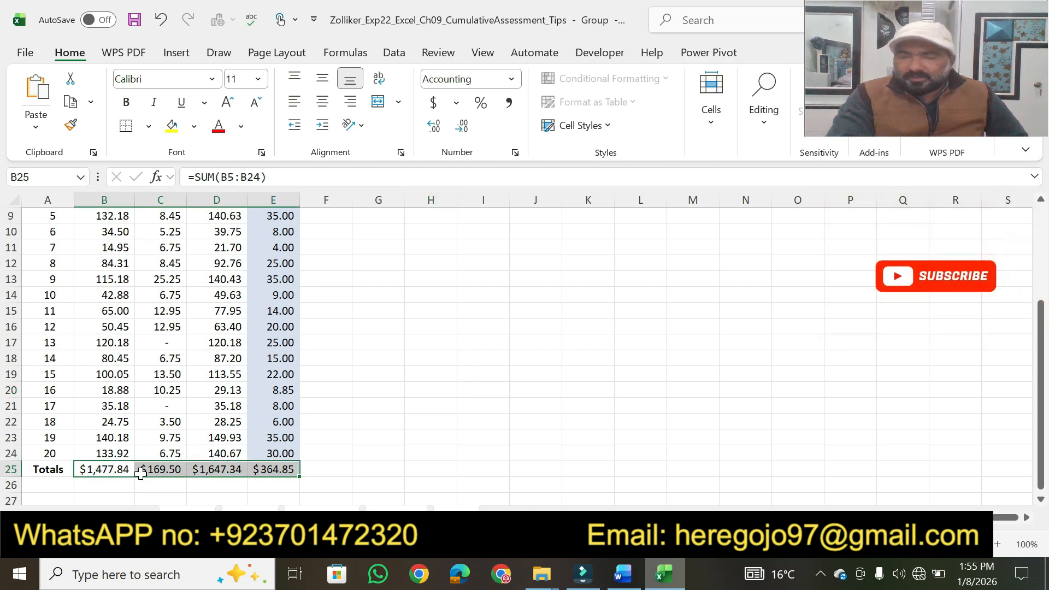
{"action": "left_click", "coordinate": [609, 129]}
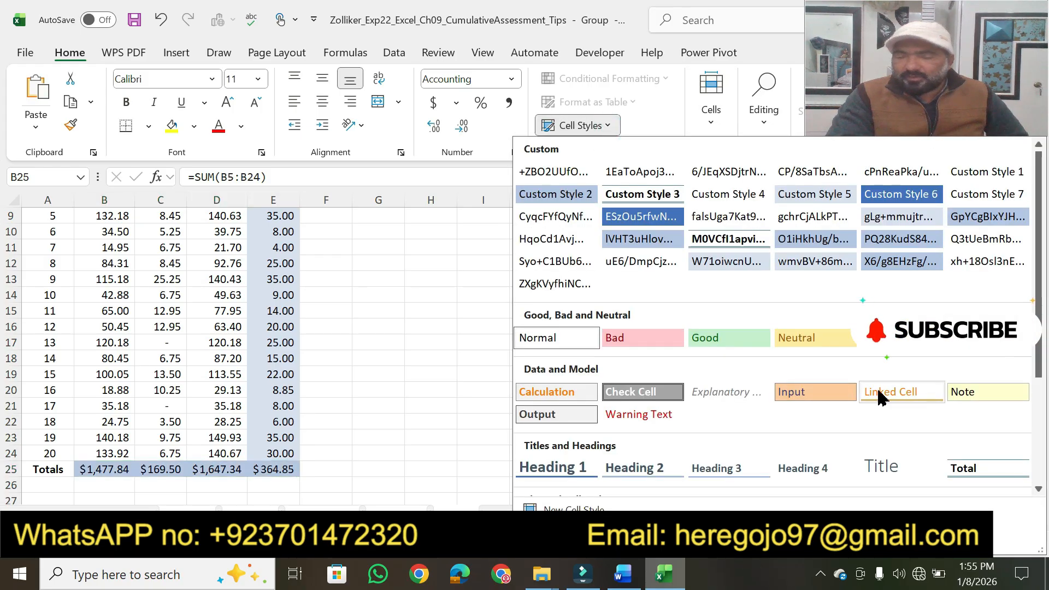
{"action": "left_click", "coordinate": [961, 467]}
Step: In Word, highlight step 3's "Ungroup the worksheets", and ungroup the daily worksheets in Excel
{"action": "left_click", "coordinate": [622, 573]}
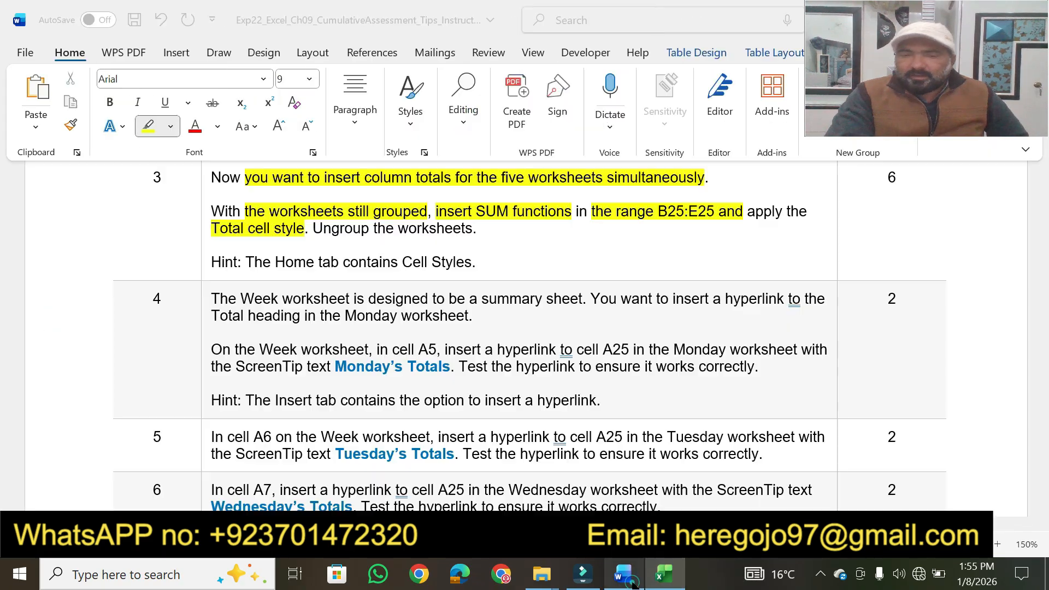
{"action": "left_click_drag", "start_coordinate": [309, 230], "coordinate": [472, 228]}
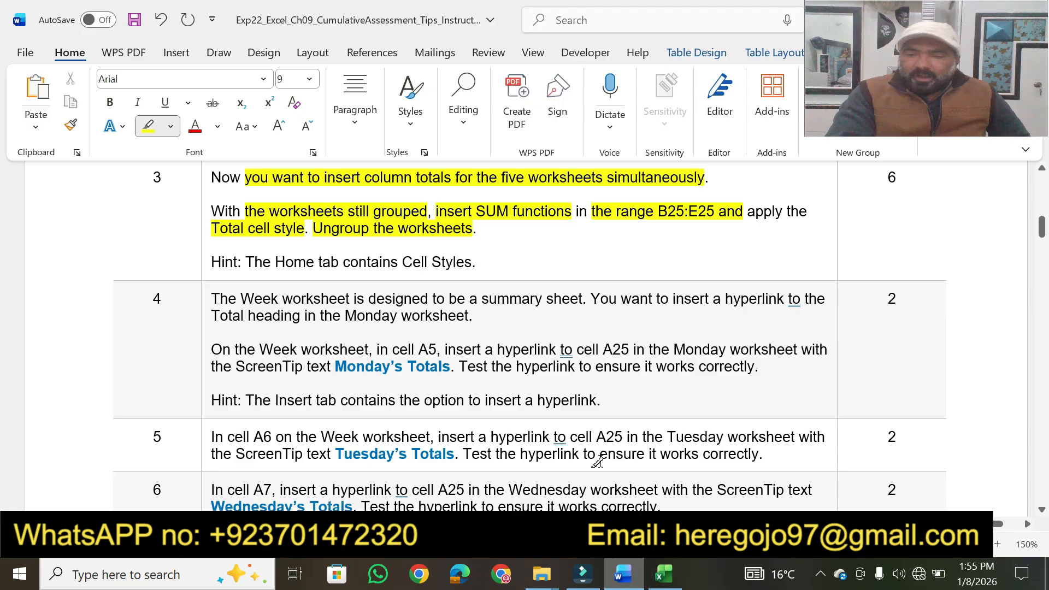
{"action": "left_click", "coordinate": [663, 573]}
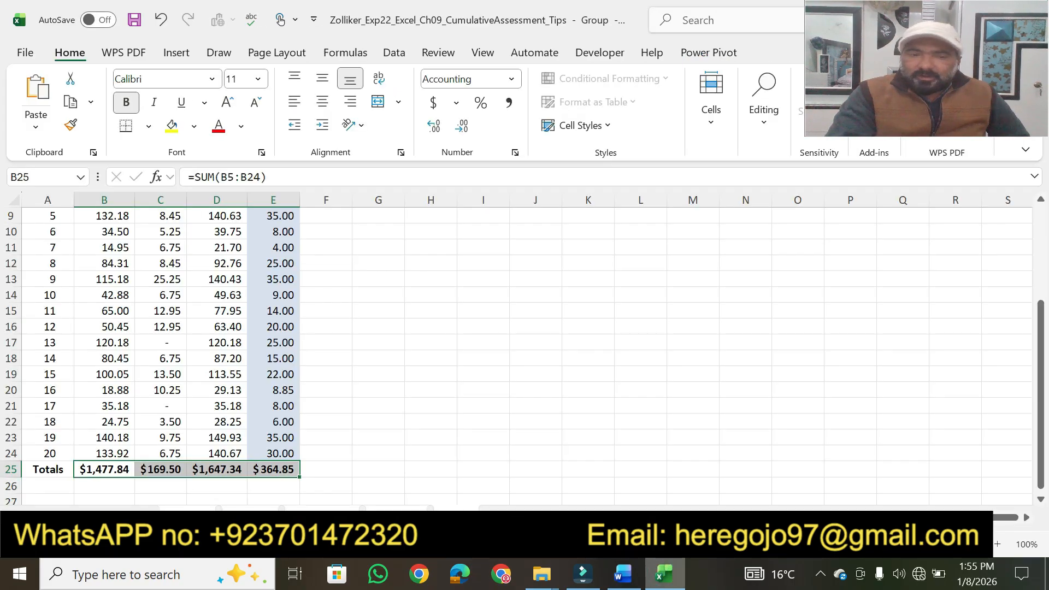
{"action": "right_click", "coordinate": [190, 517]}
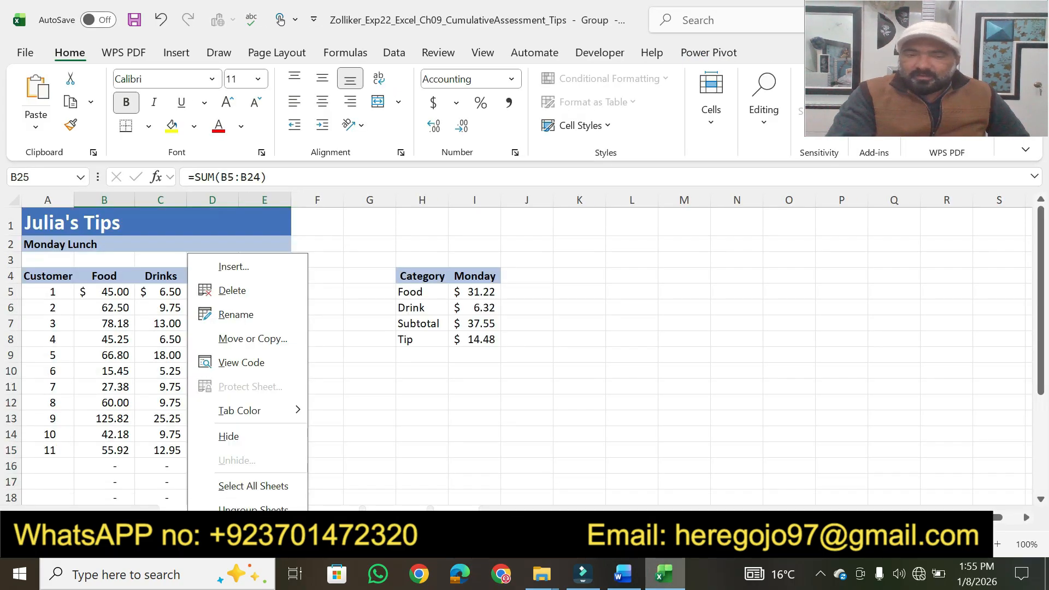
{"action": "left_click", "coordinate": [253, 508]}
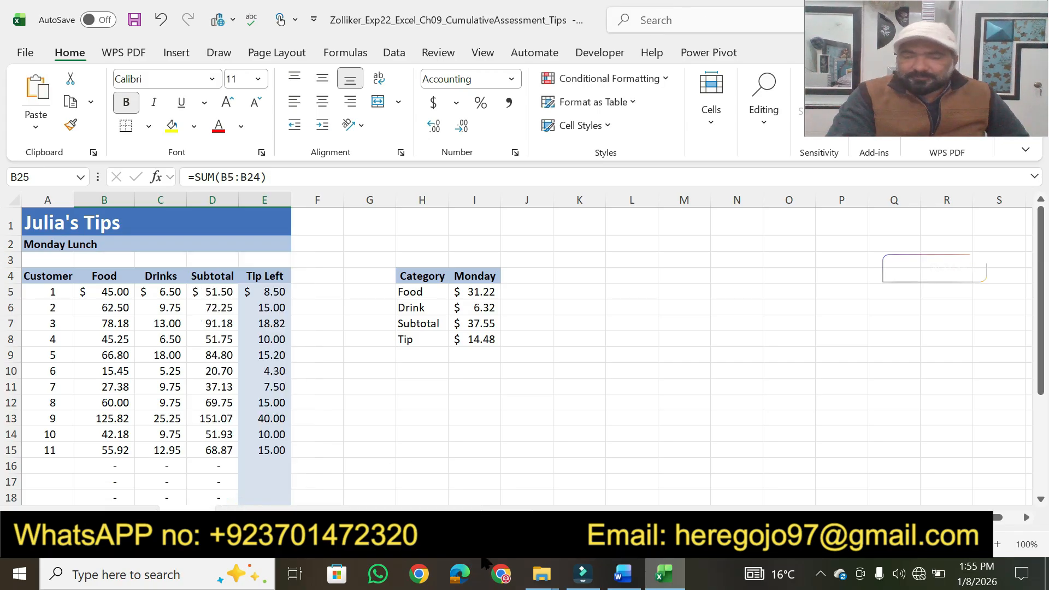
Step: In Word, highlight step 3's hint "The Home tab contains Cell Styles" and its points value, and go on to step 4
{"action": "left_click", "coordinate": [623, 574]}
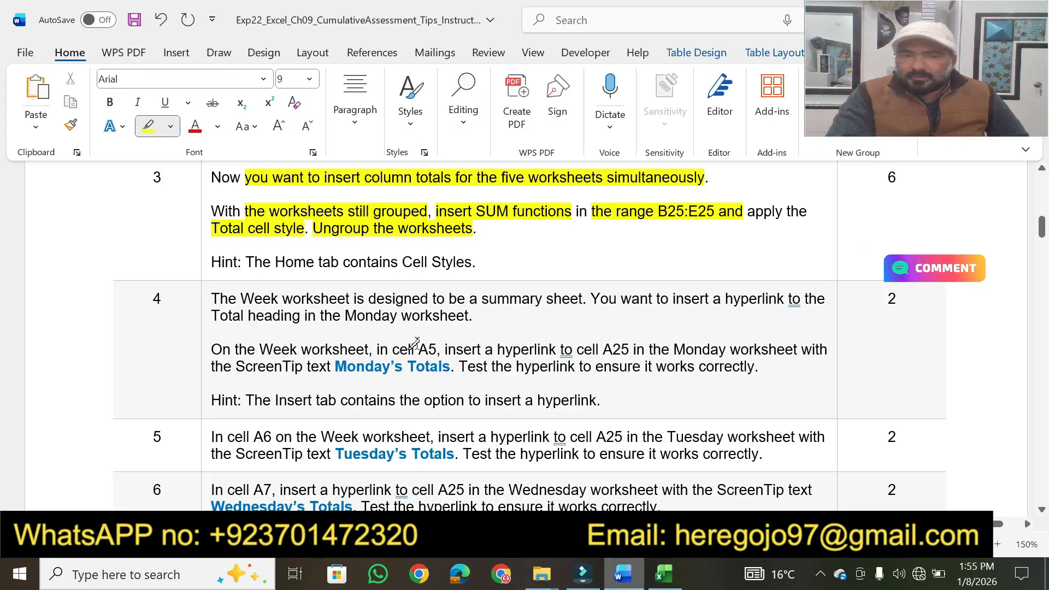
{"action": "left_click_drag", "start_coordinate": [247, 263], "coordinate": [447, 261]}
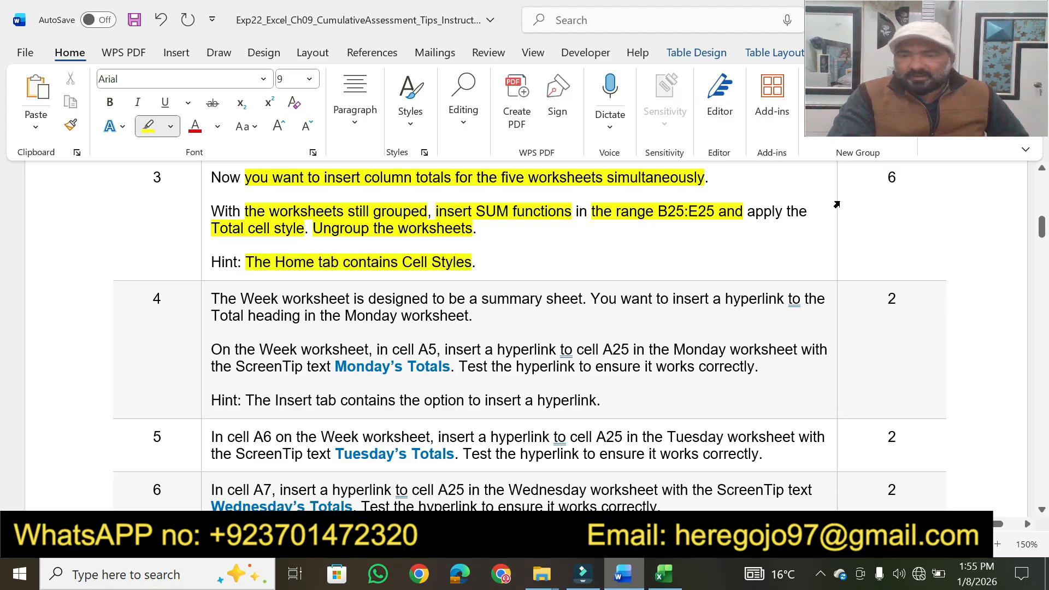
{"action": "left_click_drag", "start_coordinate": [896, 178], "coordinate": [886, 178]}
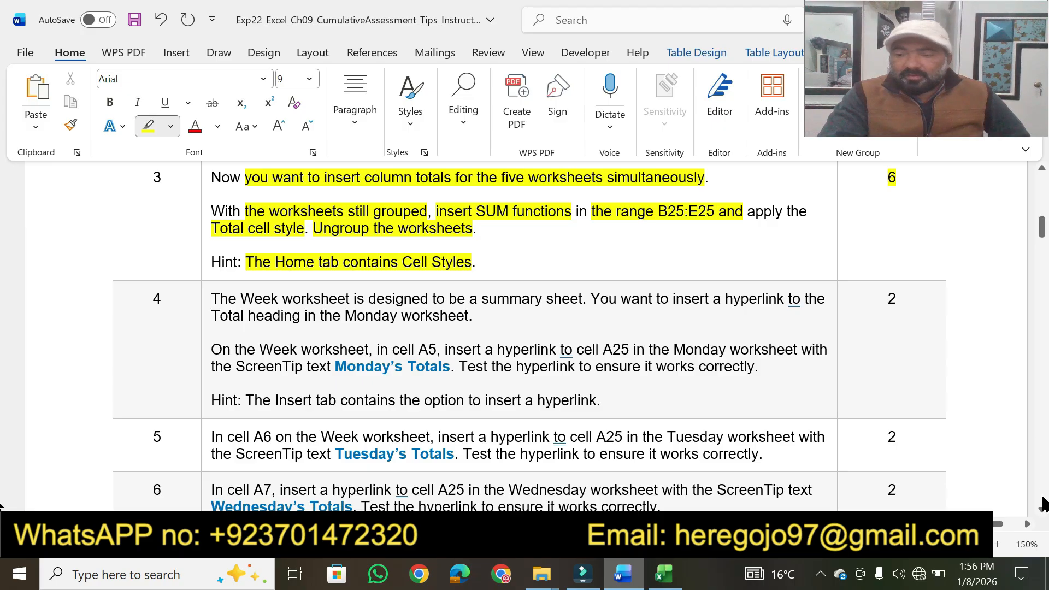
{"action": "left_click", "coordinate": [1041, 510]}
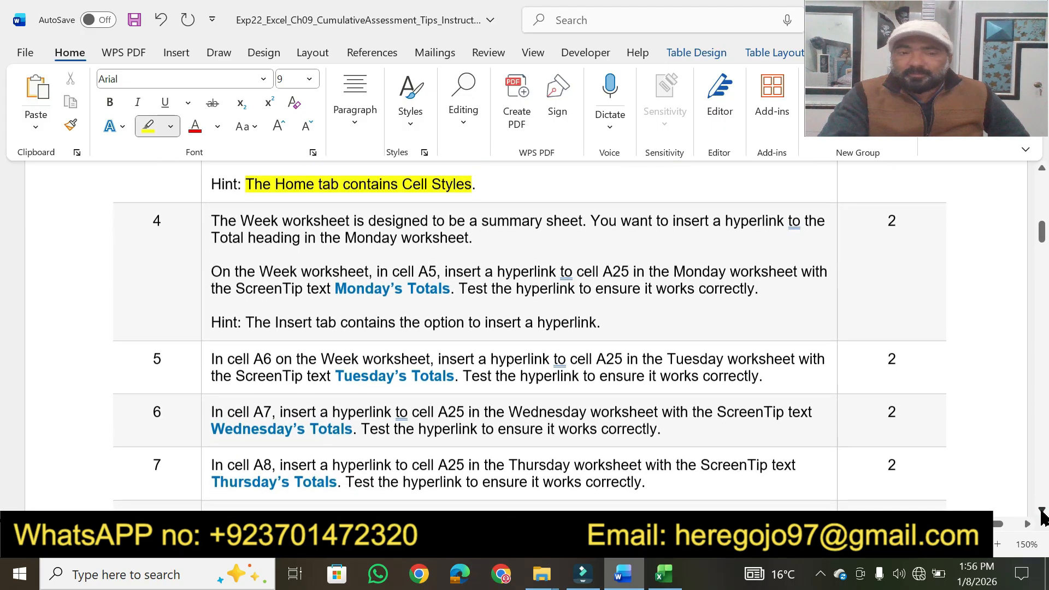
{"action": "left_click", "coordinate": [1042, 512]}
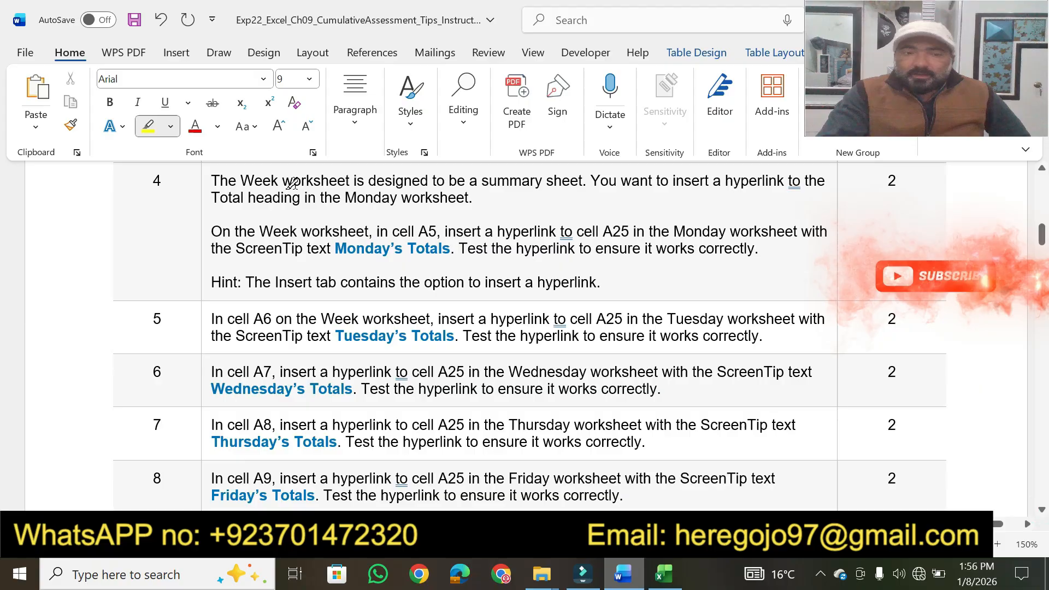
Step: Highlight step 4's summary sheet, "insert a hyperlink", Total heading and "On the Week worksheet" phrases, and open the Week worksheet in Excel
{"action": "left_click_drag", "start_coordinate": [243, 176], "coordinate": [582, 174]}
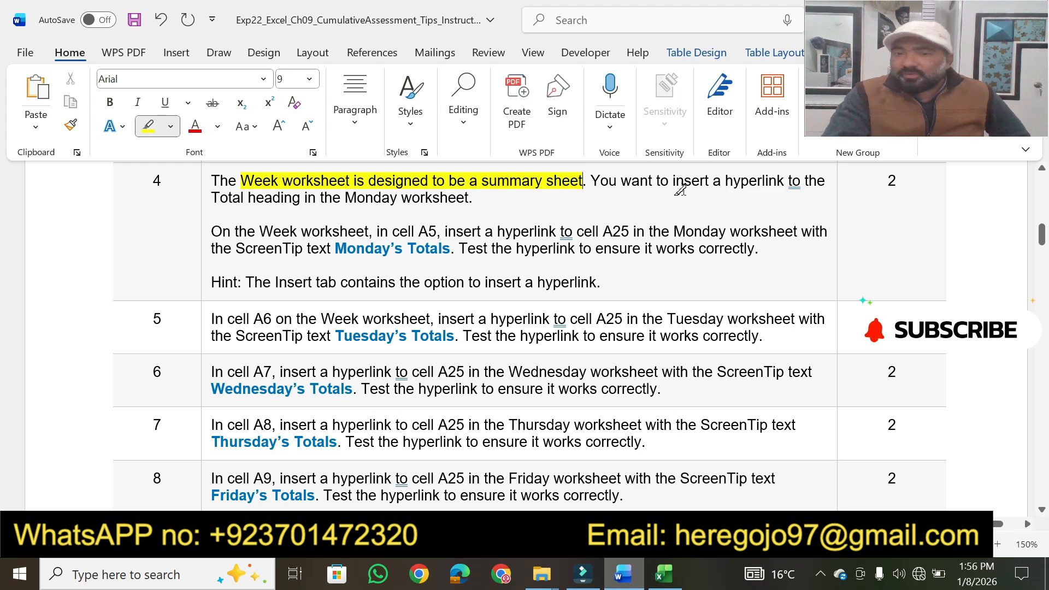
{"action": "left_click_drag", "start_coordinate": [671, 184], "coordinate": [790, 180]}
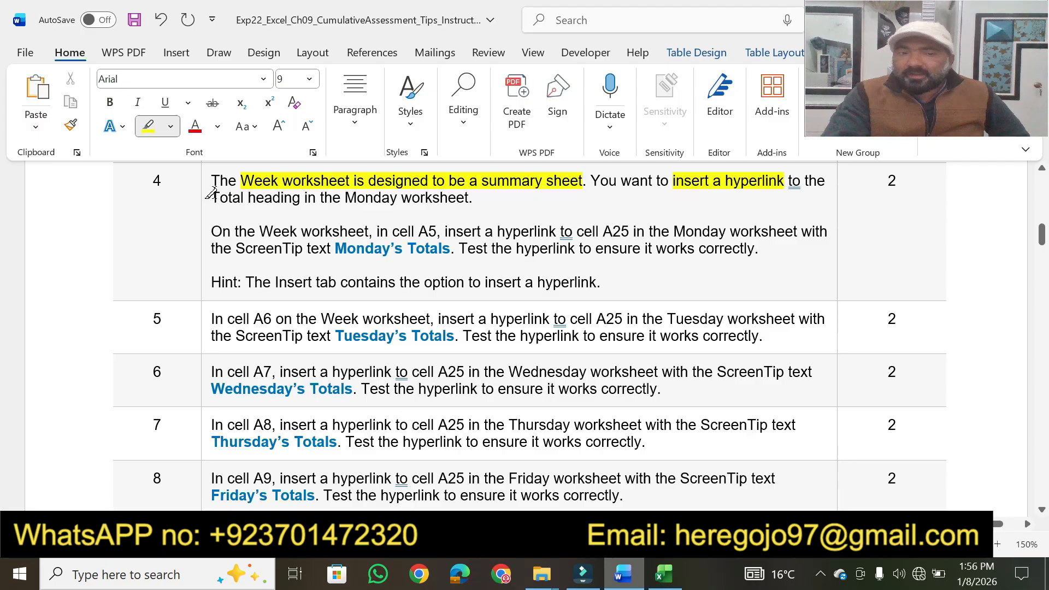
{"action": "mouse_move", "coordinate": [230, 197]}
{"action": "left_mouse_down"}
{"action": "mouse_move", "coordinate": [351, 198]}
{"action": "mouse_move", "coordinate": [423, 183]}
{"action": "mouse_move", "coordinate": [497, 195]}
{"action": "left_mouse_up"}
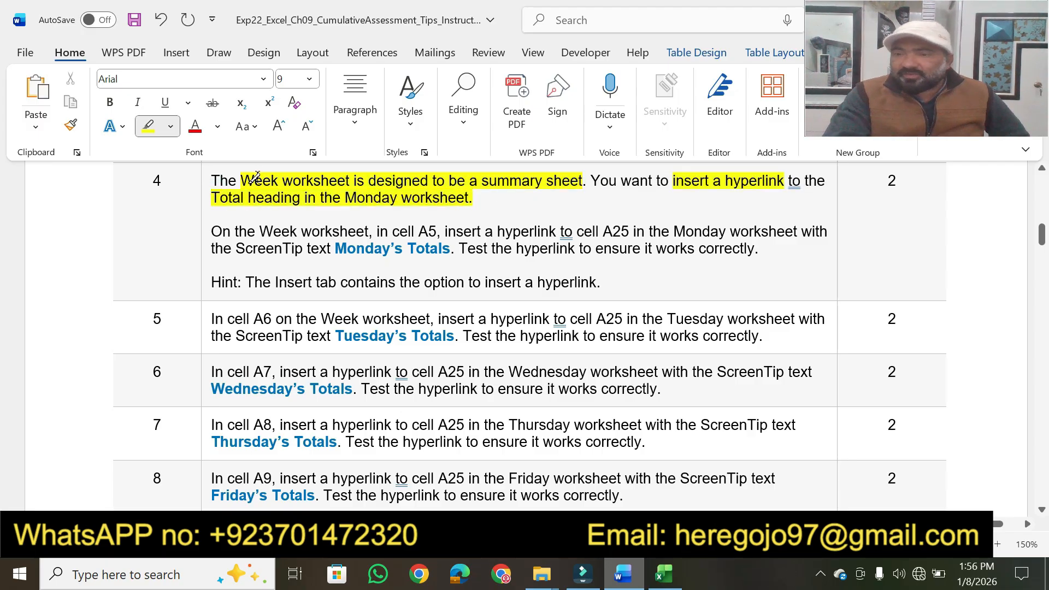
{"action": "mouse_move", "coordinate": [214, 229]}
{"action": "left_mouse_down"}
{"action": "mouse_move", "coordinate": [368, 232]}
{"action": "mouse_move", "coordinate": [336, 231]}
{"action": "left_mouse_up"}
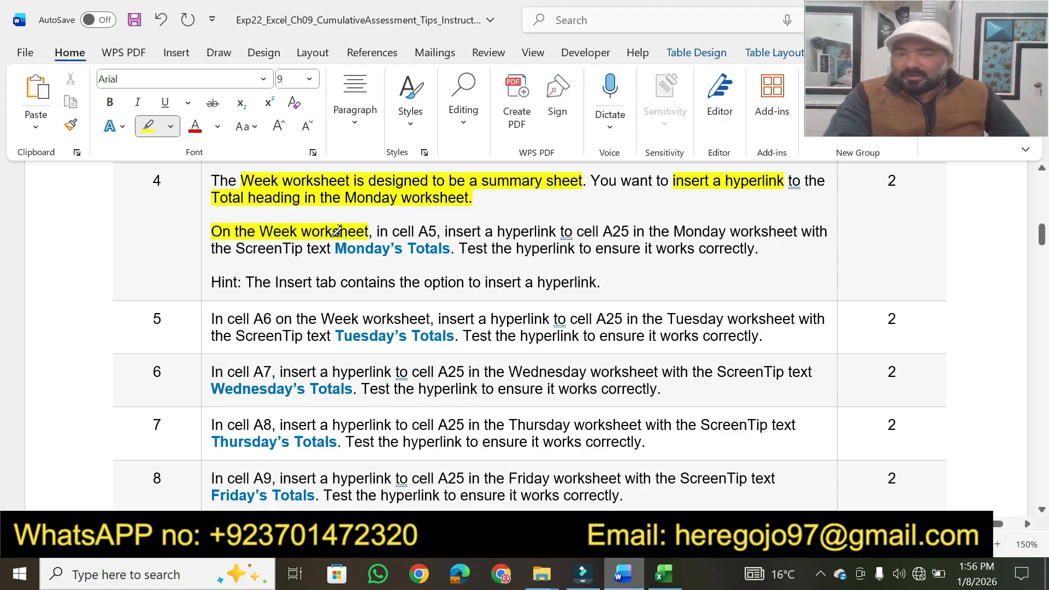
{"action": "left_click", "coordinate": [665, 574]}
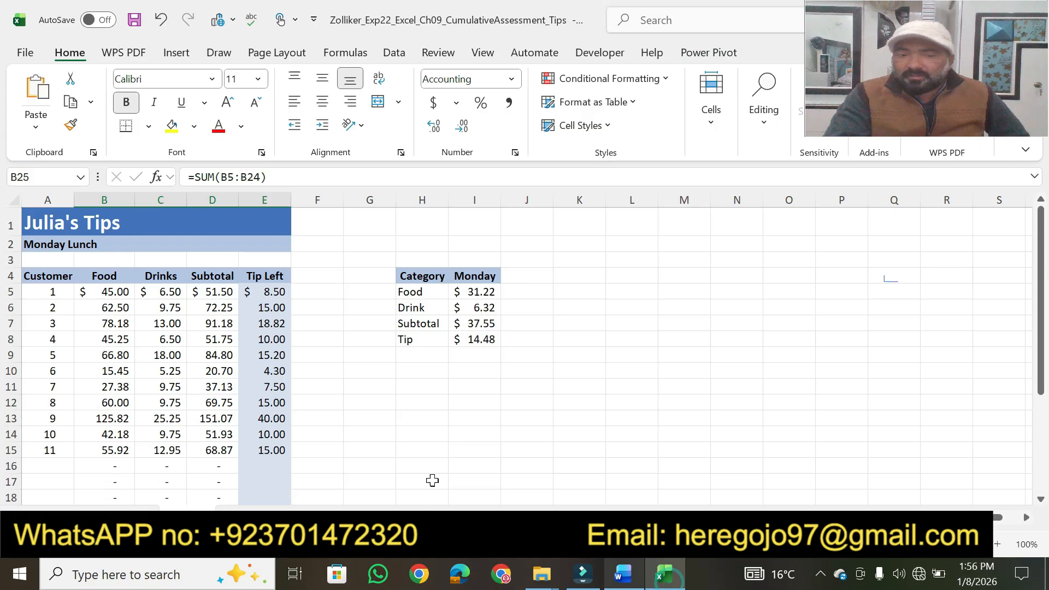
{"action": "left_click", "coordinate": [505, 516]}
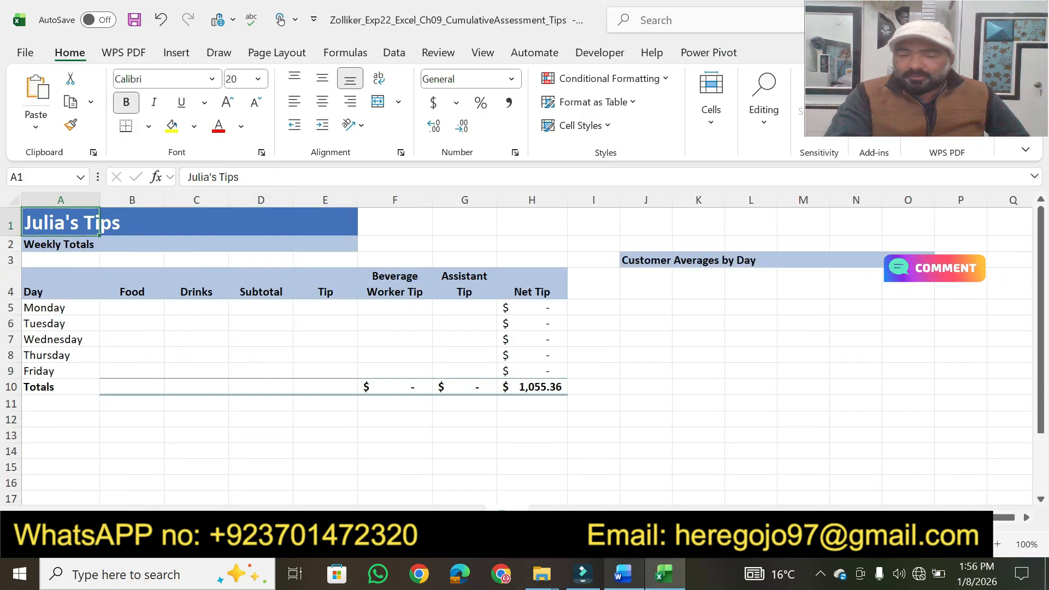
Step: In Word, highlight step 4's "cell A5, insert a hyperlink", and select cell A5 on the Week worksheet in Excel
{"action": "left_click", "coordinate": [623, 573]}
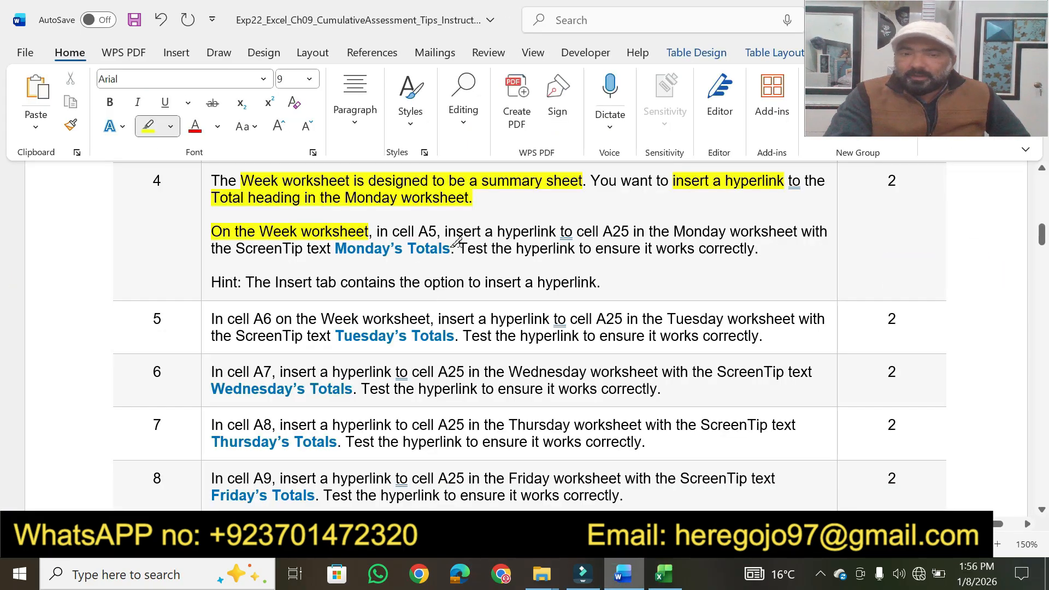
{"action": "left_click_drag", "start_coordinate": [395, 233], "coordinate": [532, 231]}
{"action": "left_click", "coordinate": [664, 573]}
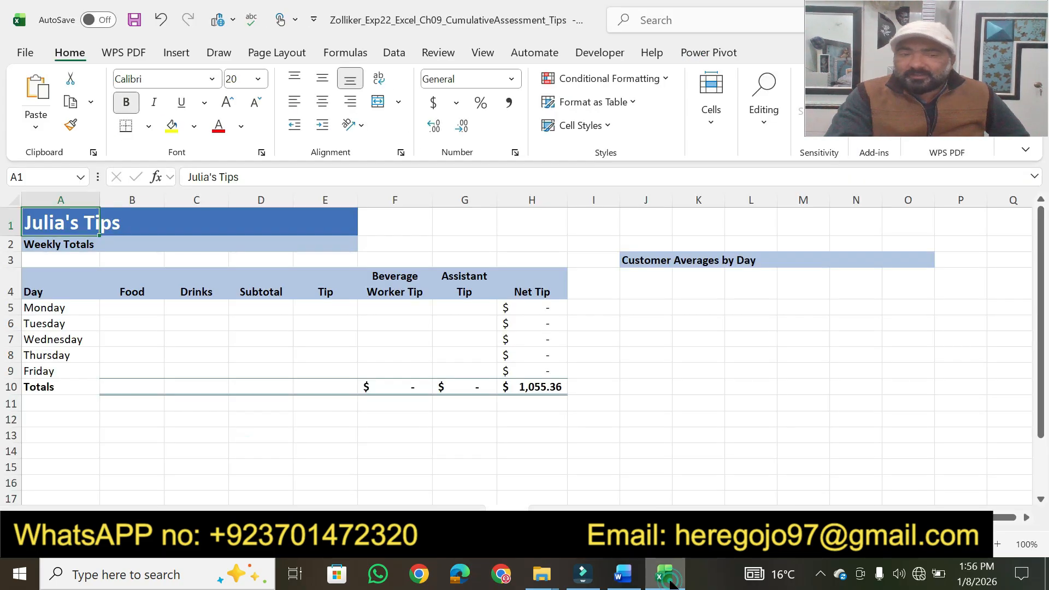
{"action": "left_click", "coordinate": [50, 323]}
{"action": "left_click", "coordinate": [42, 307]}
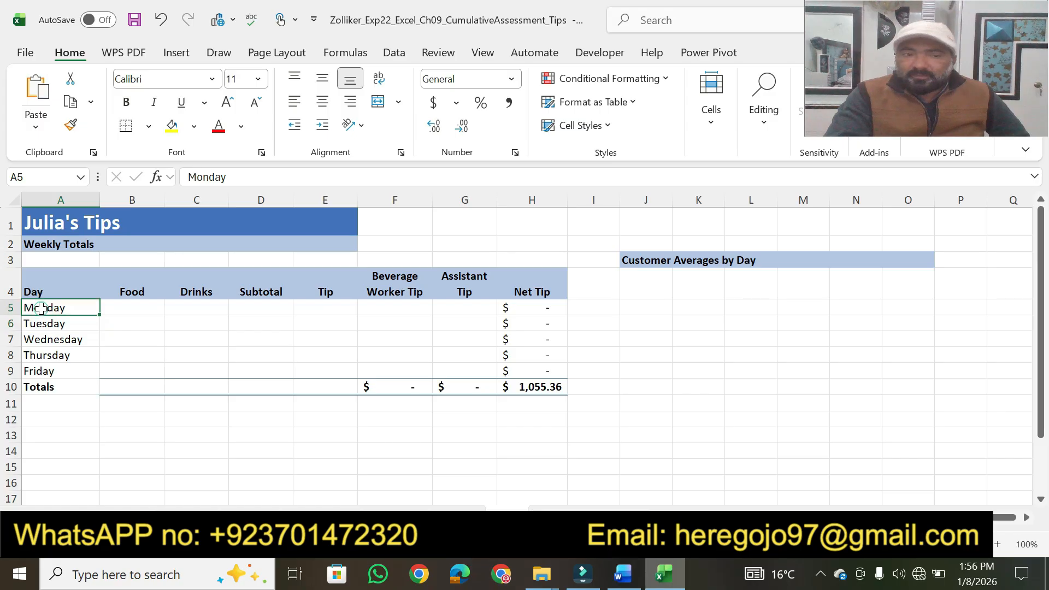
Step: In Word, highlight step 4's "A25 in the Monday worksheet", ScreenTip and hyperlink test phrases, and copy the text "Monday’s Totals"
{"action": "left_click", "coordinate": [622, 573]}
{"action": "left_click_drag", "start_coordinate": [602, 232], "coordinate": [743, 226]}
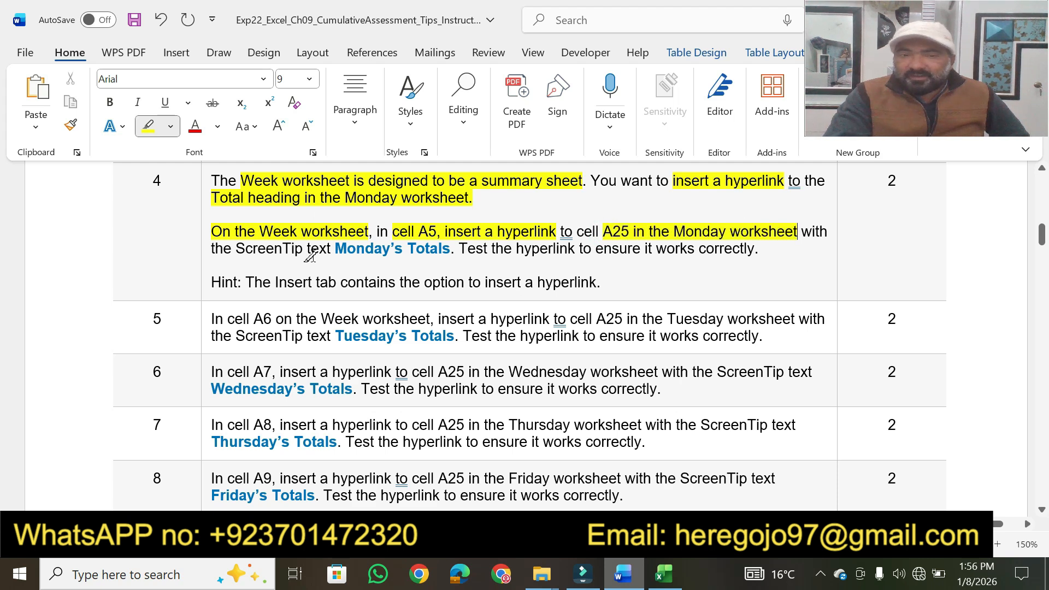
{"action": "left_click_drag", "start_coordinate": [238, 250], "coordinate": [752, 253]}
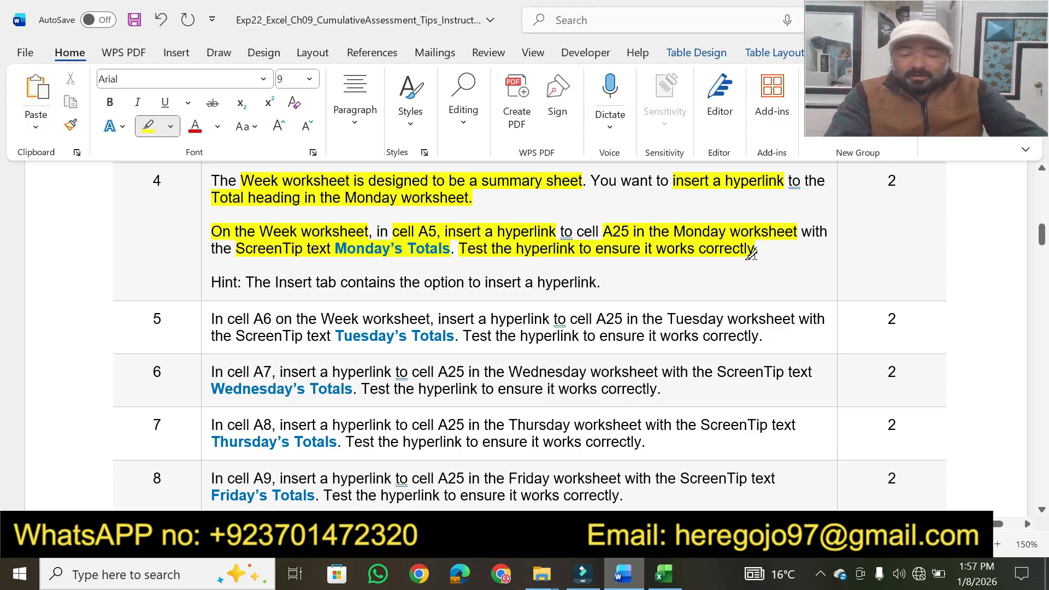
{"action": "key", "text": "Escape"}
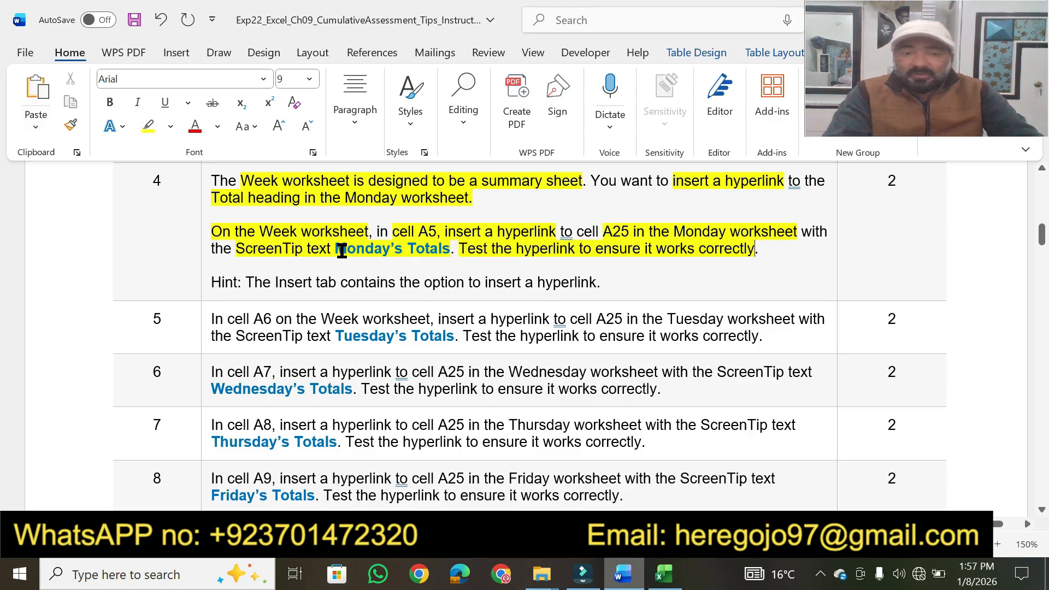
{"action": "left_click_drag", "start_coordinate": [341, 250], "coordinate": [445, 250]}
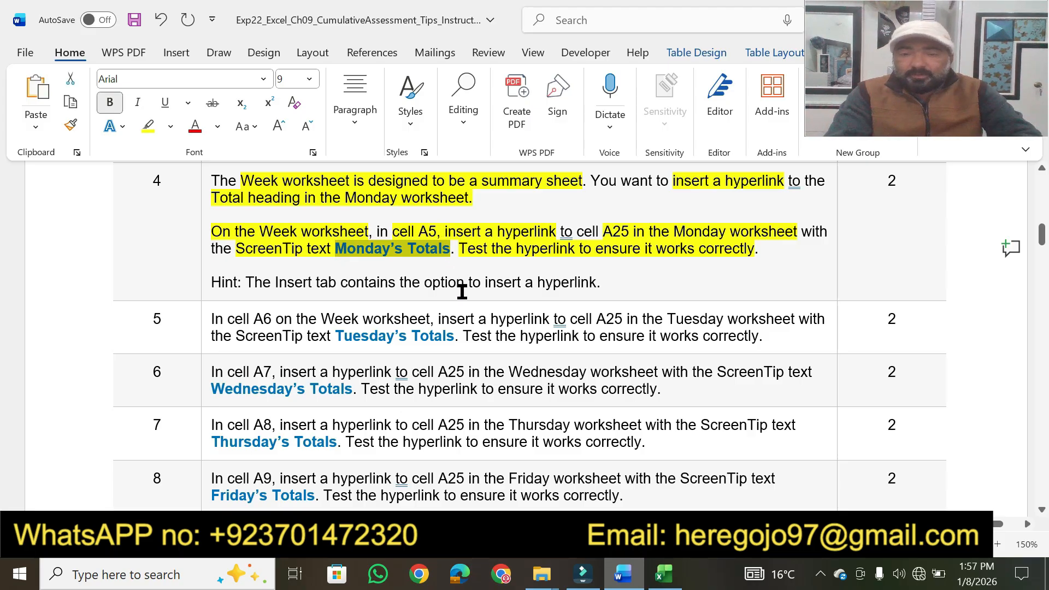
Step: In Excel, start a hyperlink in cell A5 of the Week worksheet that targets cell A25 in the Monday worksheet
{"action": "left_click", "coordinate": [664, 574]}
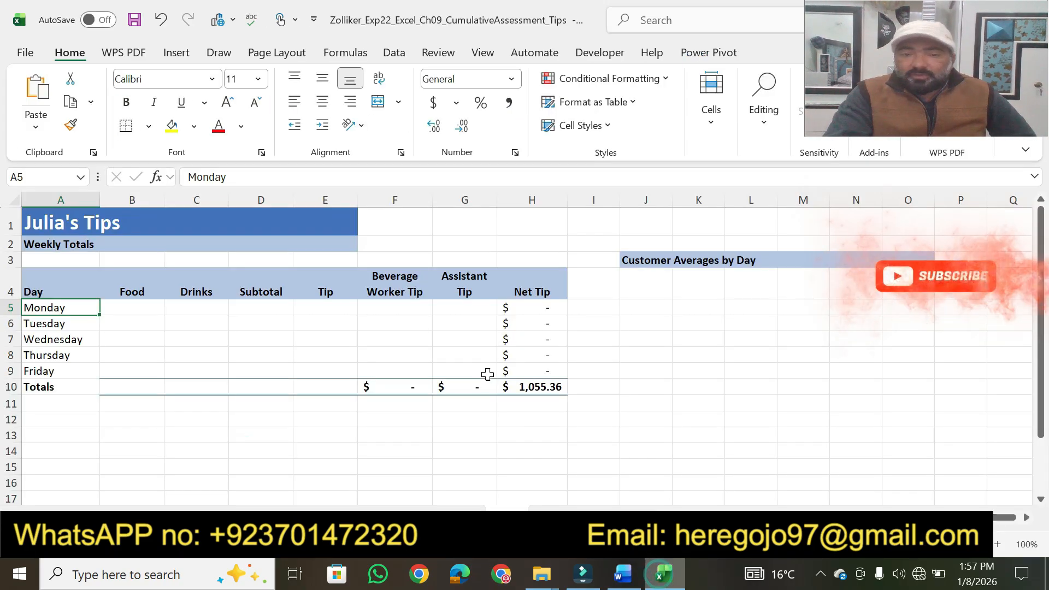
{"action": "right_click", "coordinate": [43, 309]}
{"action": "mouse_move", "coordinate": [100, 478]}
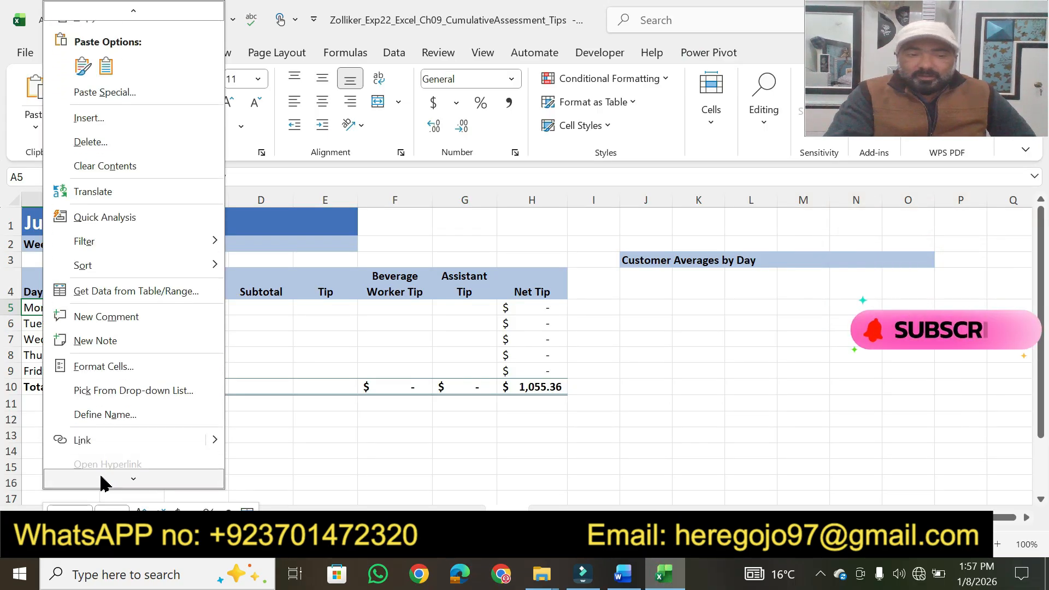
{"action": "left_click", "coordinate": [94, 435]}
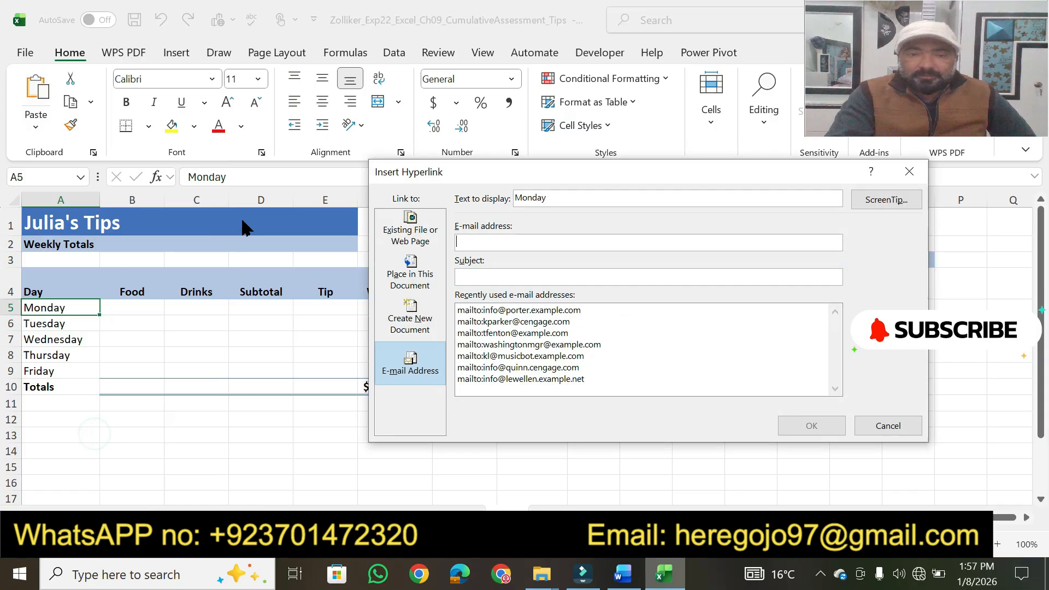
{"action": "left_click", "coordinate": [431, 290]}
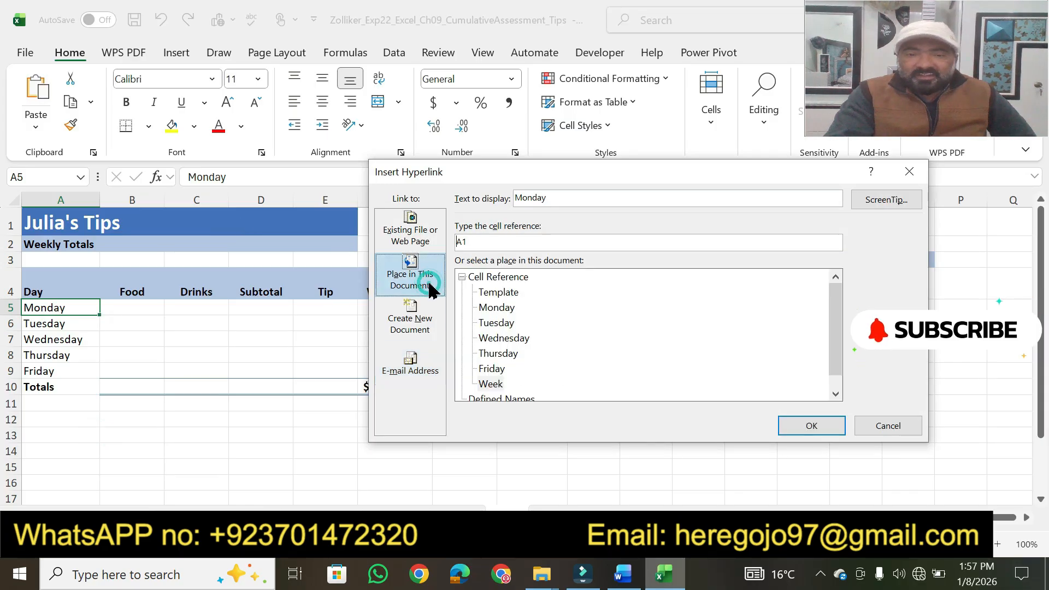
{"action": "left_click", "coordinate": [504, 311]}
{"action": "left_click", "coordinate": [609, 559]}
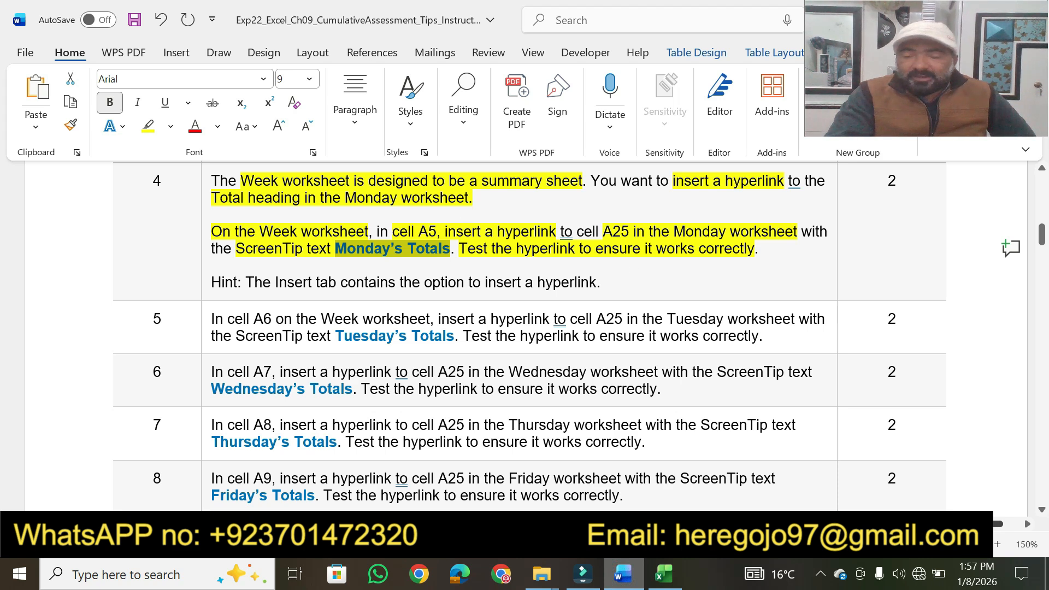
{"action": "key", "text": "alt+Tab"}
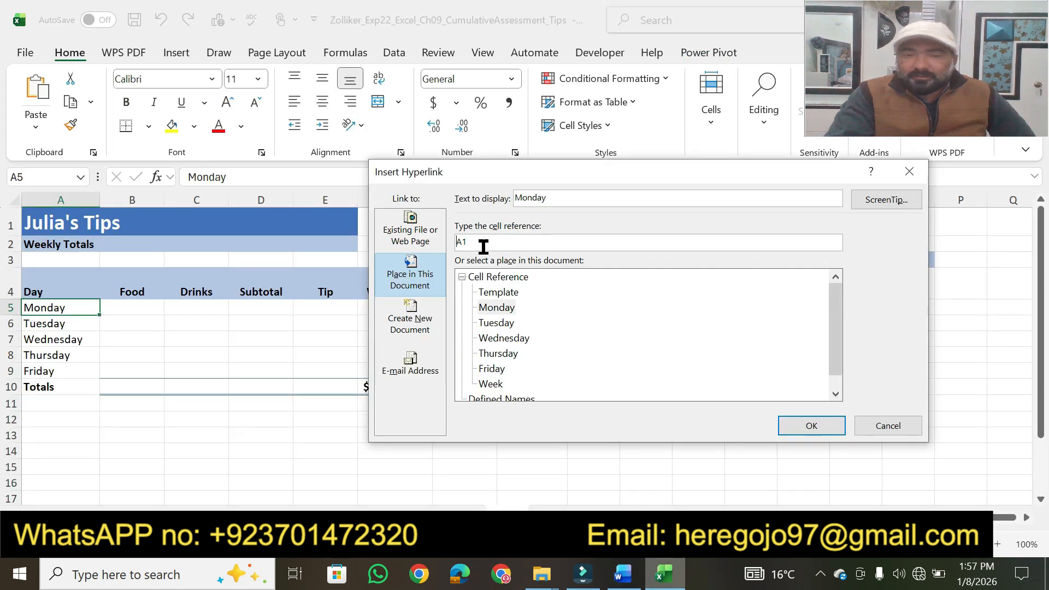
{"action": "key", "text": "BackSpace"}
{"action": "type", "text": "25"}
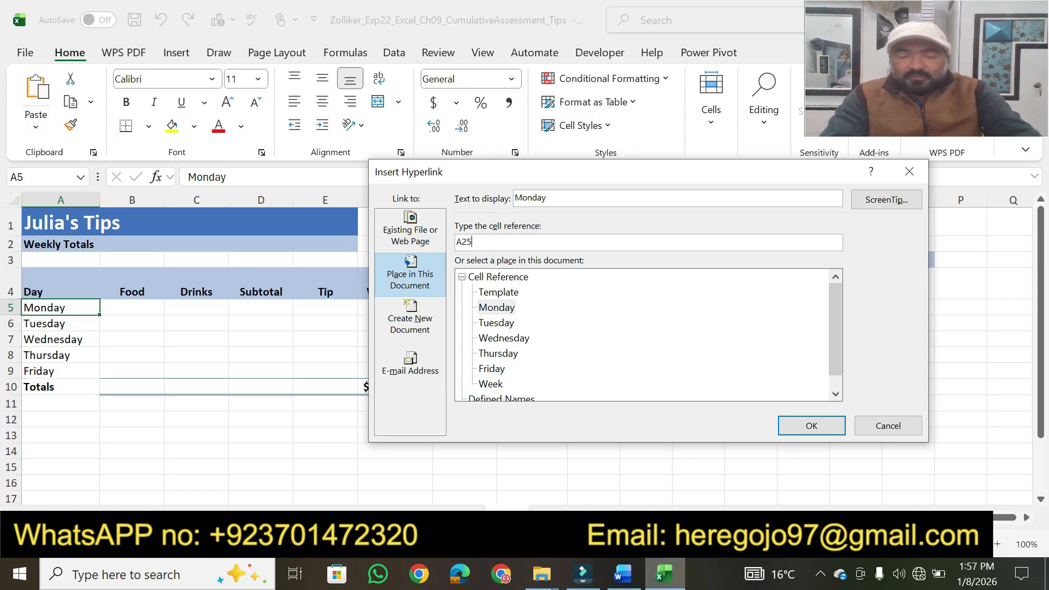
Step: Set the hyperlink's ScreenTip text to "Monday’s Totals" and insert the hyperlink
{"action": "left_click", "coordinate": [869, 206]}
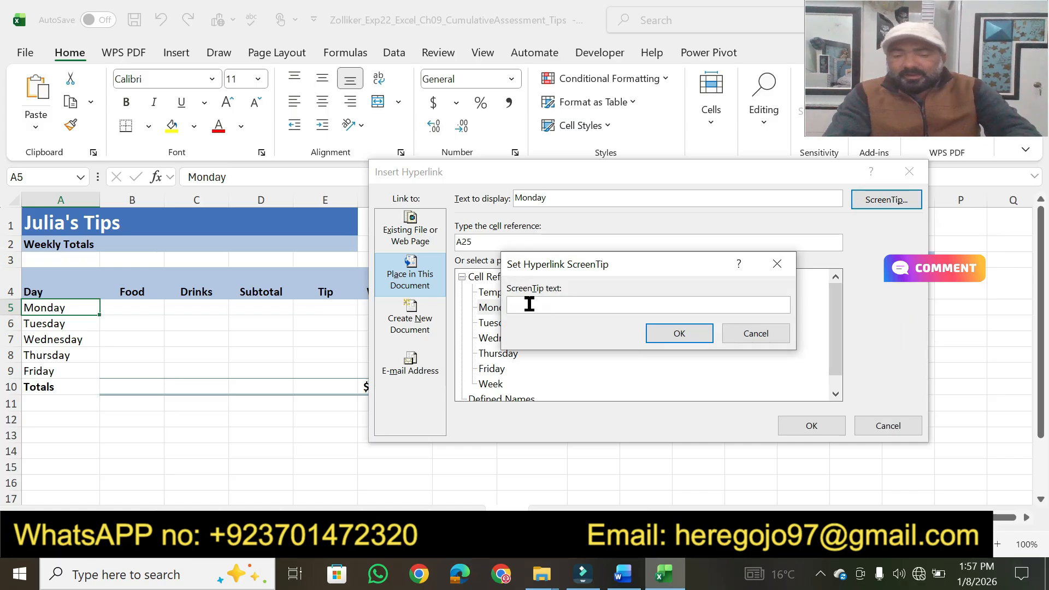
{"action": "type", "text": "Monday's Totals"}
{"action": "left_click", "coordinate": [668, 338]}
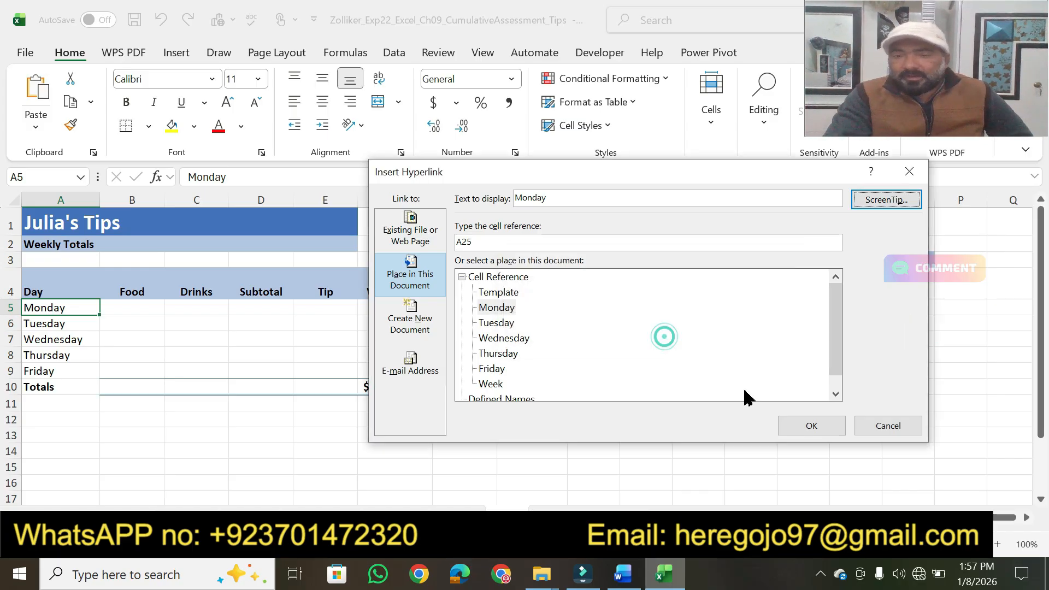
{"action": "left_click", "coordinate": [796, 428]}
Step: Check the ScreenTip on the Monday hyperlink in cell A5 and follow the link to test it
{"action": "left_click", "coordinate": [461, 463]}
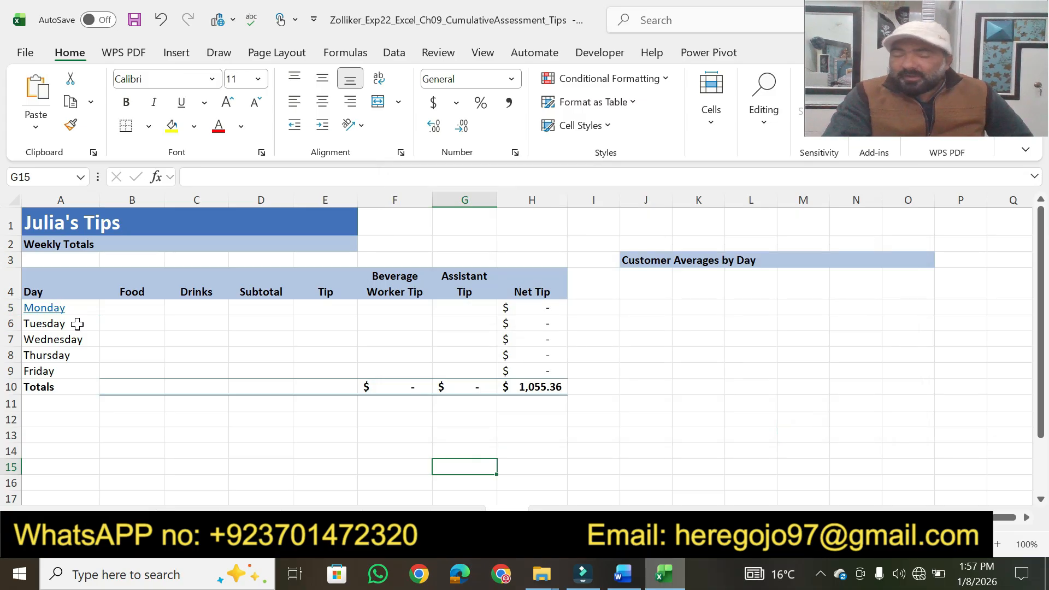
{"action": "mouse_move", "coordinate": [42, 316]}
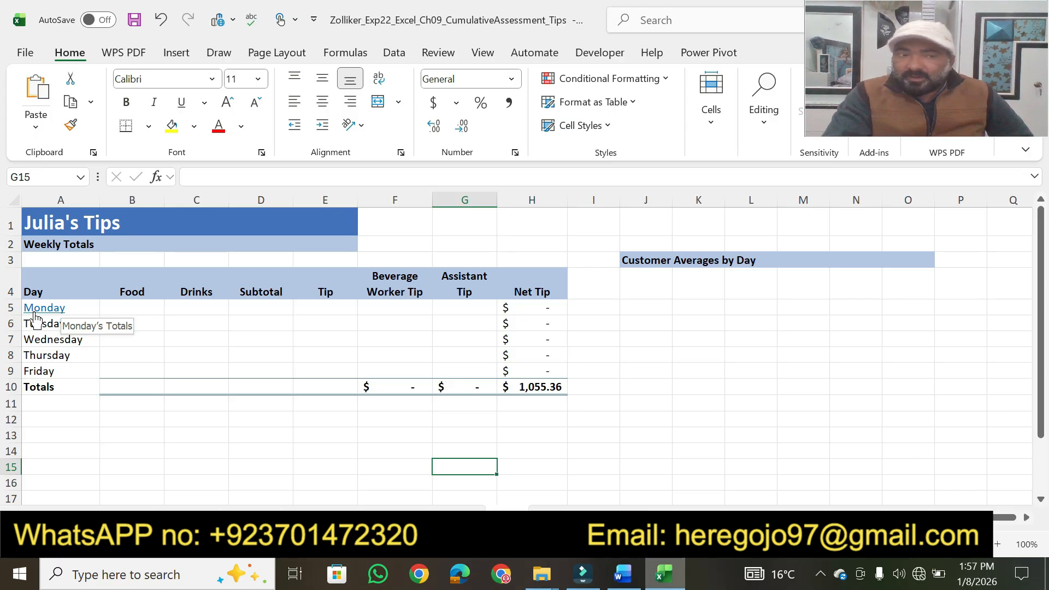
{"action": "left_click", "coordinate": [34, 313]}
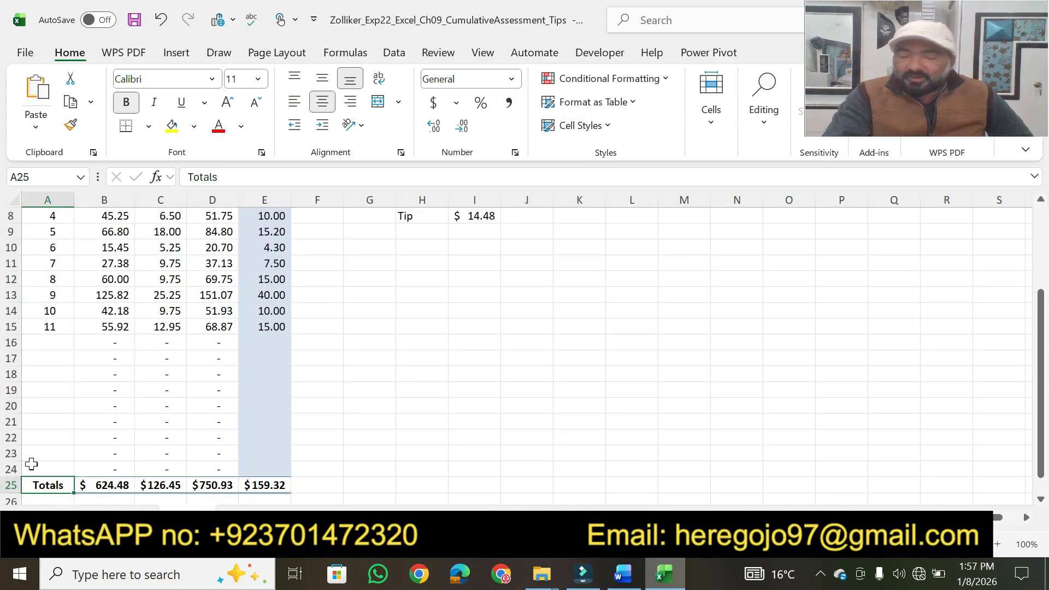
Step: In Word, highlight step 4's points value and its hint "The Insert tab contains the option to insert a hyperlink."
{"action": "left_click", "coordinate": [623, 574]}
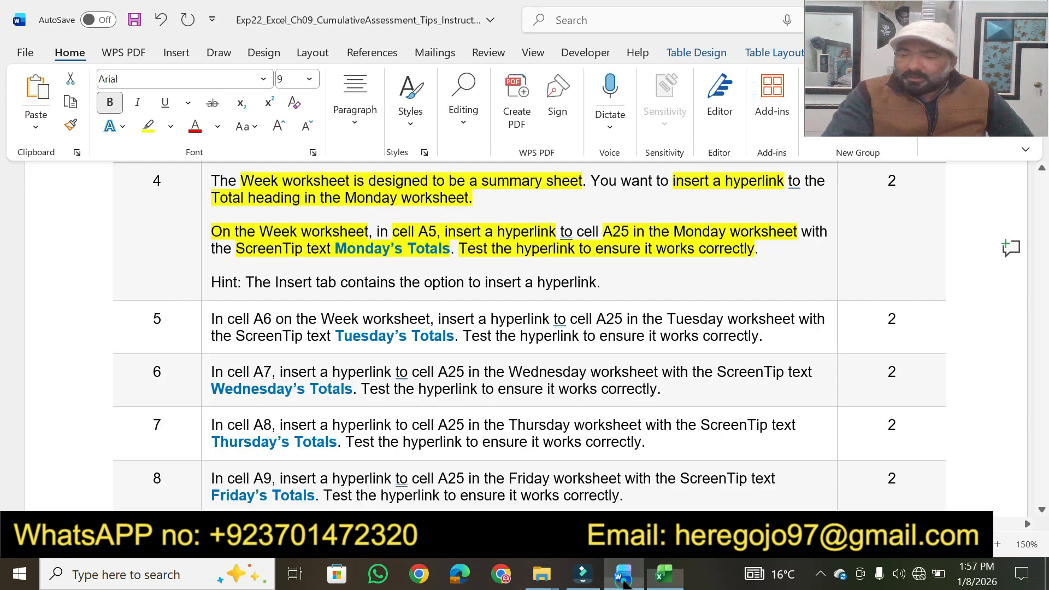
{"action": "left_click", "coordinate": [756, 274]}
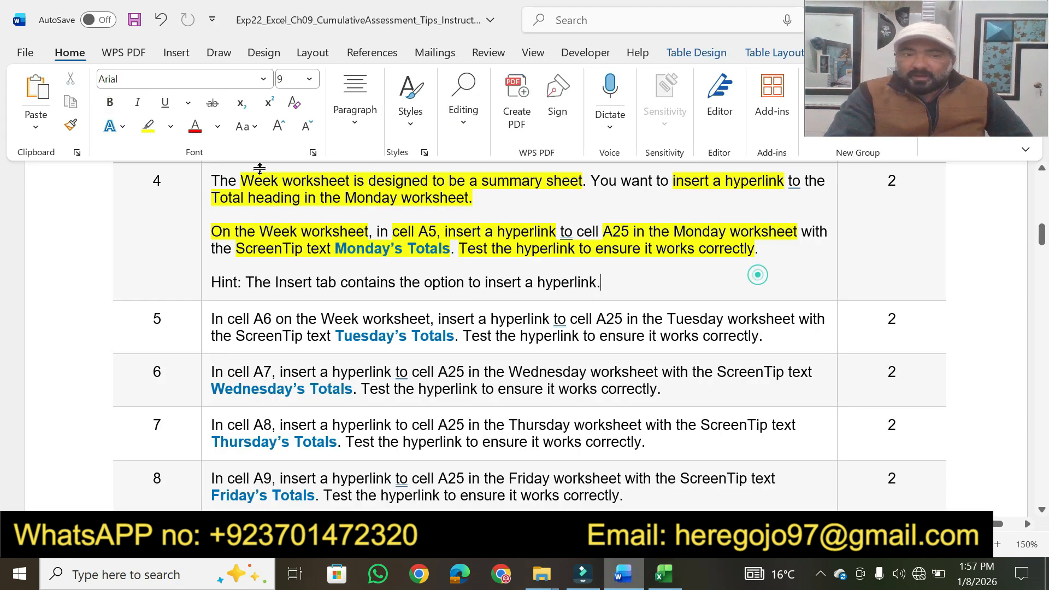
{"action": "left_click", "coordinate": [148, 127]}
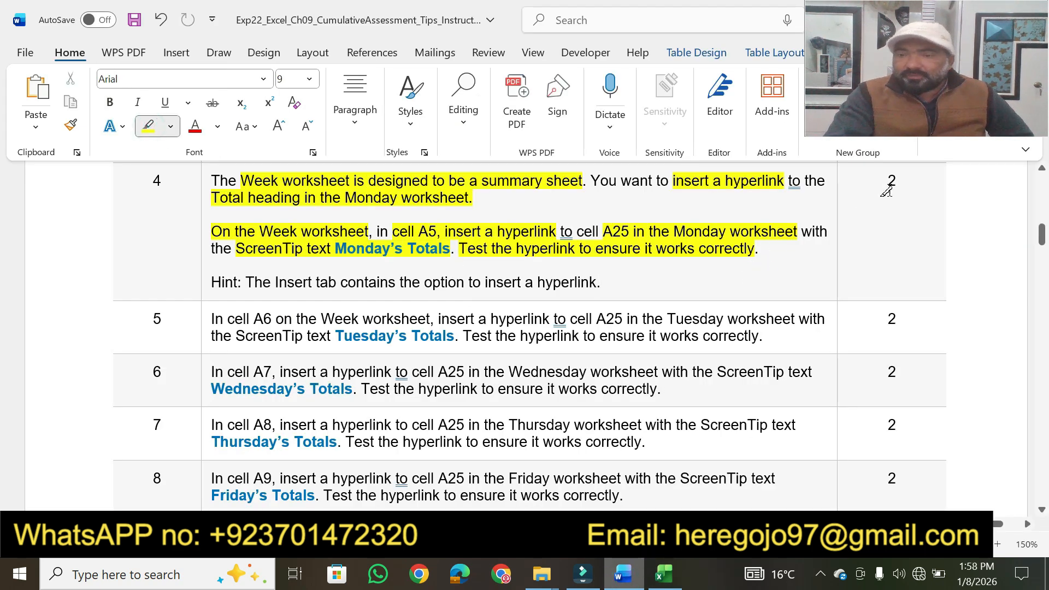
{"action": "left_click_drag", "start_coordinate": [896, 180], "coordinate": [887, 181]}
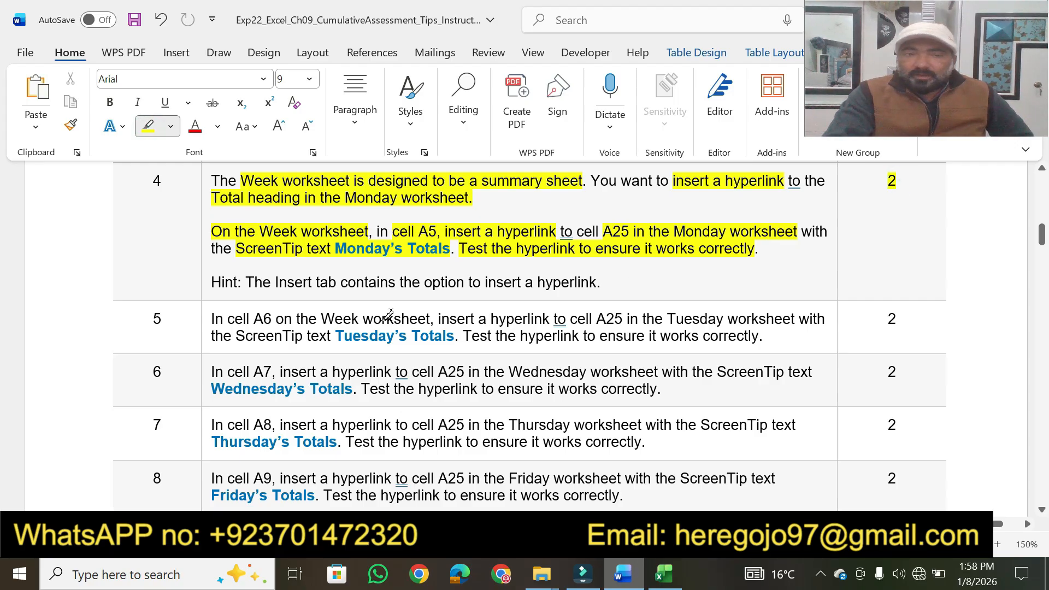
{"action": "left_click_drag", "start_coordinate": [251, 283], "coordinate": [599, 277]}
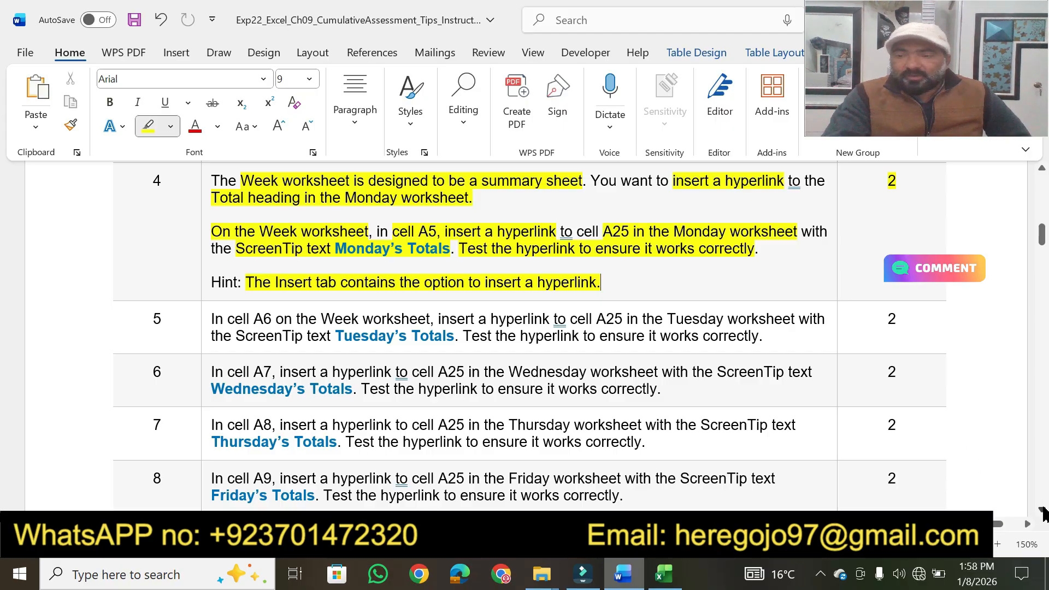
Step: Highlight step 5's "In cell A6" and "the Week worksheet", and return to the Week worksheet in Excel
{"action": "scroll", "coordinate": [1040, 509], "scroll_direction": "down", "scroll_amount": 2}
{"action": "scroll", "coordinate": [1041, 511], "scroll_direction": "down", "scroll_amount": 3}
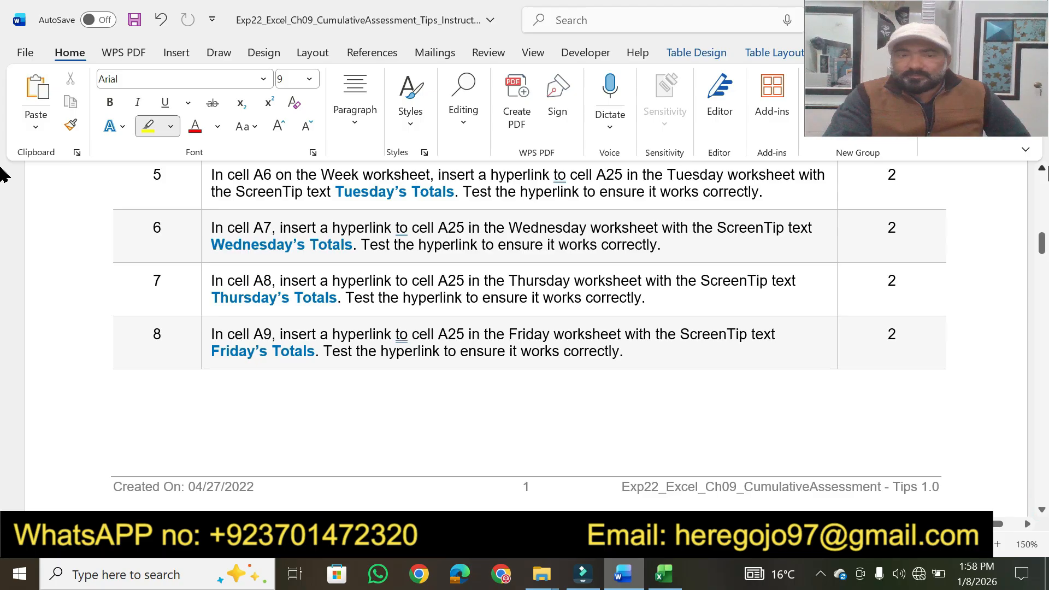
{"action": "left_click", "coordinate": [1047, 167]}
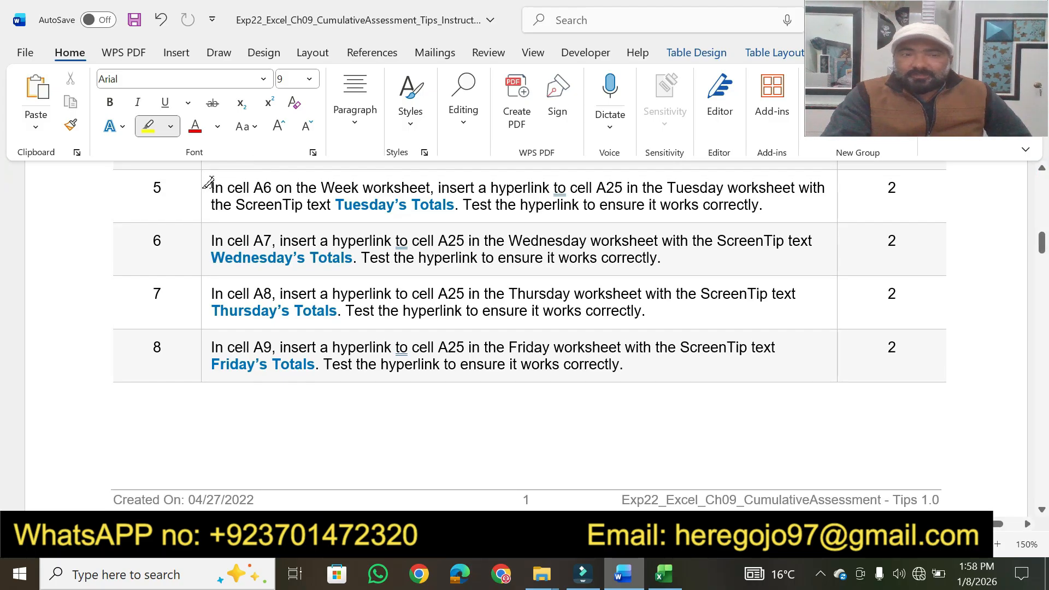
{"action": "left_click_drag", "start_coordinate": [211, 186], "coordinate": [431, 187]}
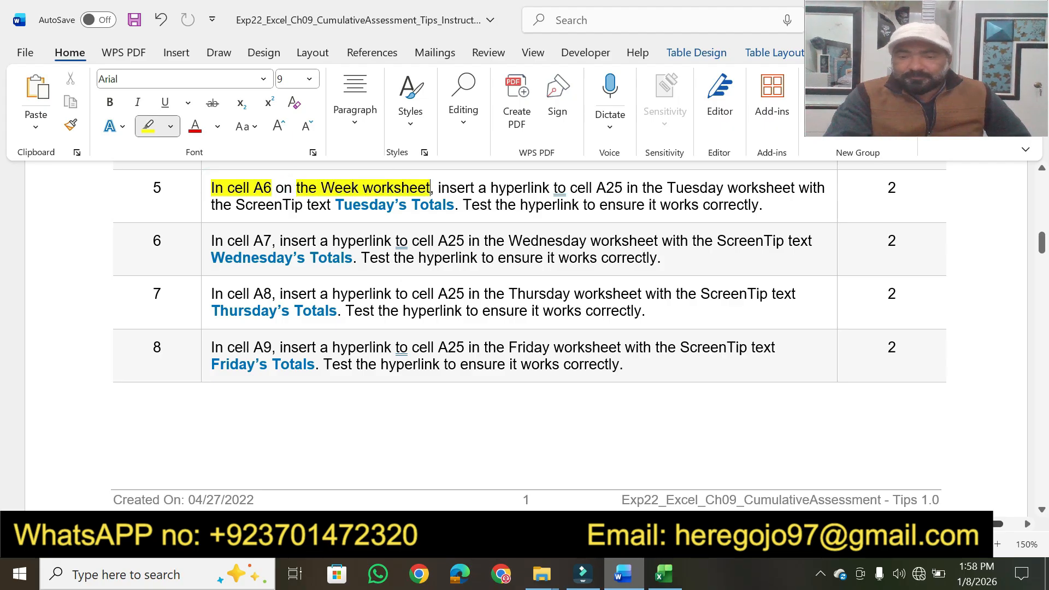
{"action": "left_click", "coordinate": [664, 574]}
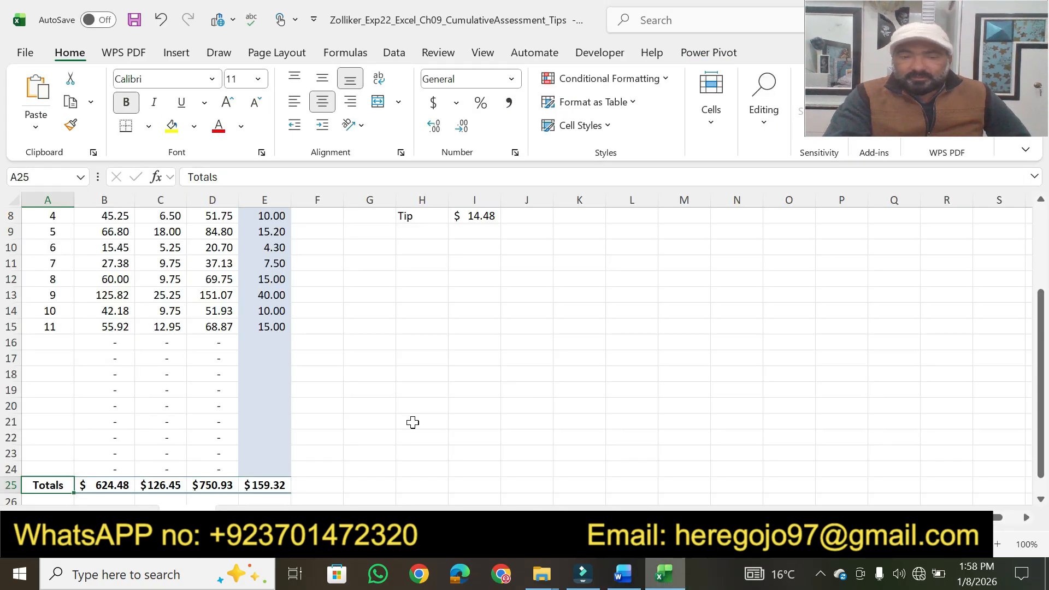
{"action": "left_click", "coordinate": [496, 516]}
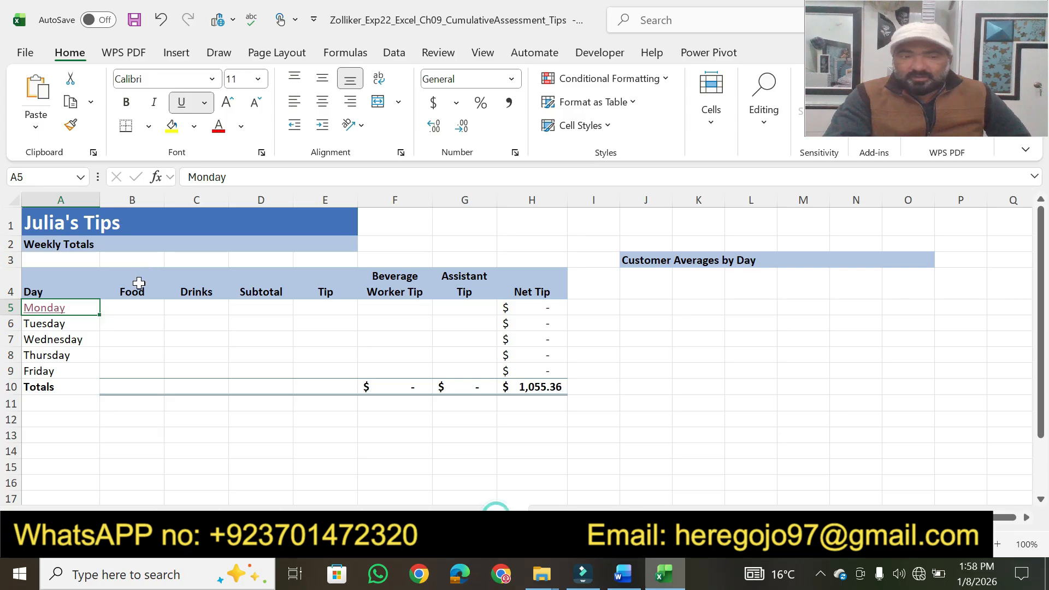
Step: Select cell A6, and in Word highlight step 5's hyperlink to cell A25, Tuesday worksheet, ScreenTip text and hyperlink test phrases
{"action": "left_click", "coordinate": [42, 333]}
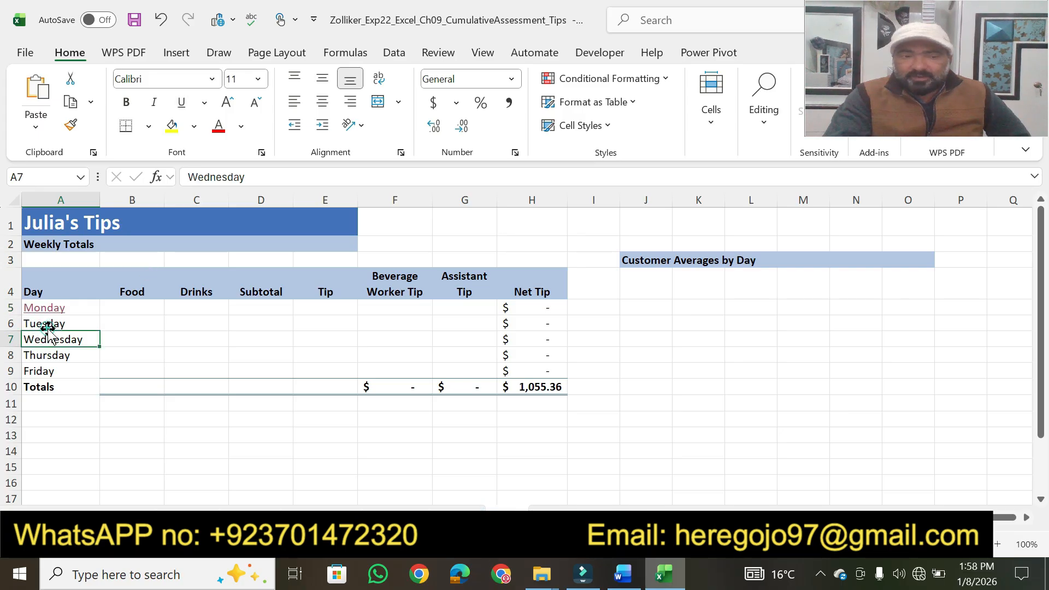
{"action": "left_click", "coordinate": [54, 324]}
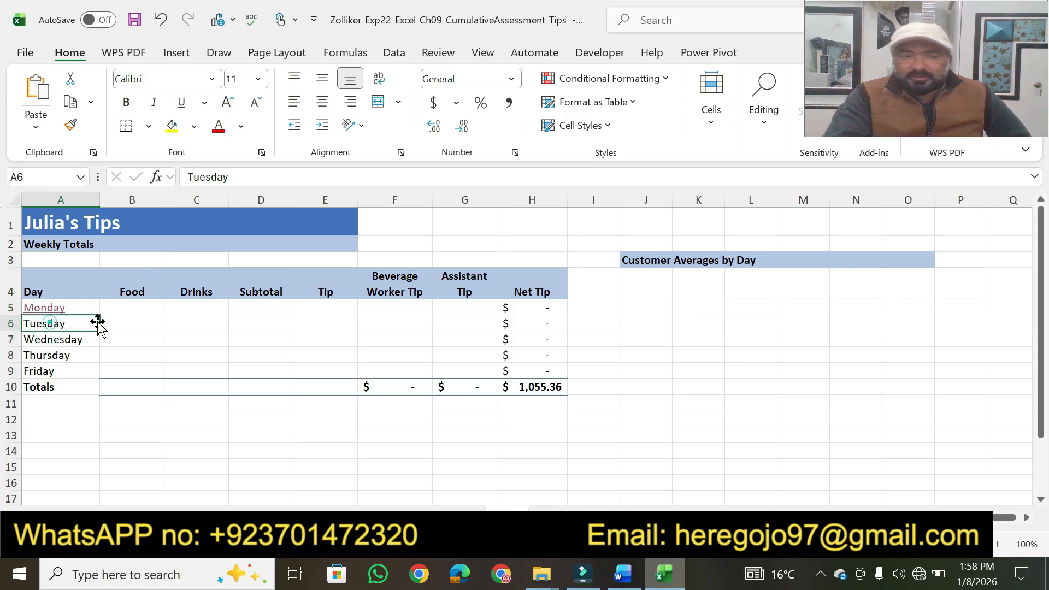
{"action": "left_click", "coordinate": [624, 574]}
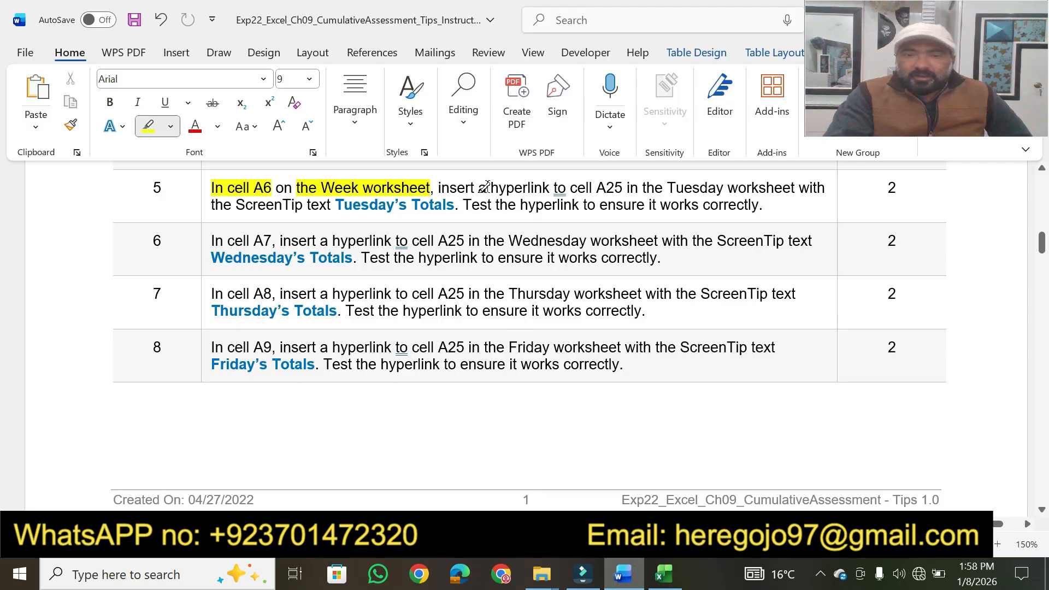
{"action": "left_click_drag", "start_coordinate": [479, 188], "coordinate": [799, 187]}
{"action": "mouse_move", "coordinate": [236, 207]}
{"action": "left_mouse_down"}
{"action": "mouse_move", "coordinate": [400, 197]}
{"action": "mouse_move", "coordinate": [758, 205]}
{"action": "left_mouse_up"}
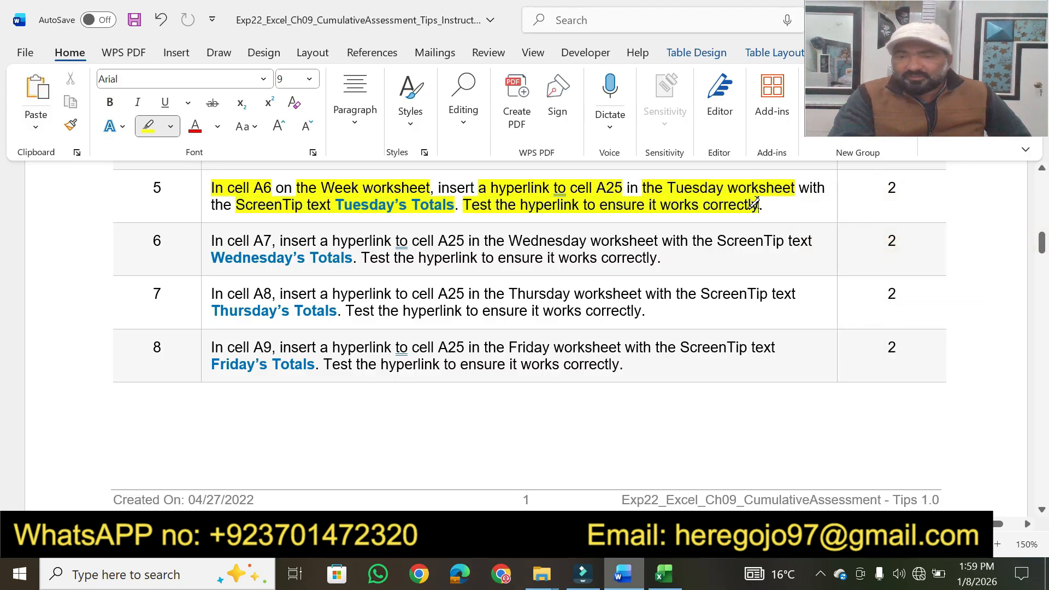
{"action": "key", "text": "Escape"}
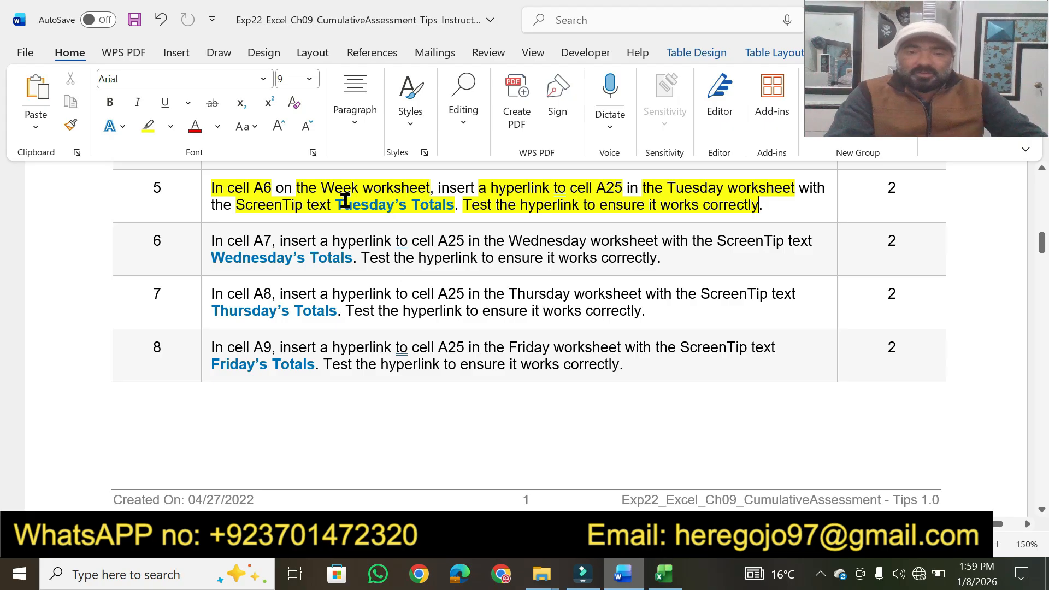
Step: Copy "Tuesday’s Totals" from Word, and in Excel start a hyperlink in A6 to the Tuesday worksheet with that ScreenTip text
{"action": "left_click_drag", "start_coordinate": [335, 206], "coordinate": [453, 206]}
{"action": "left_click", "coordinate": [664, 573]}
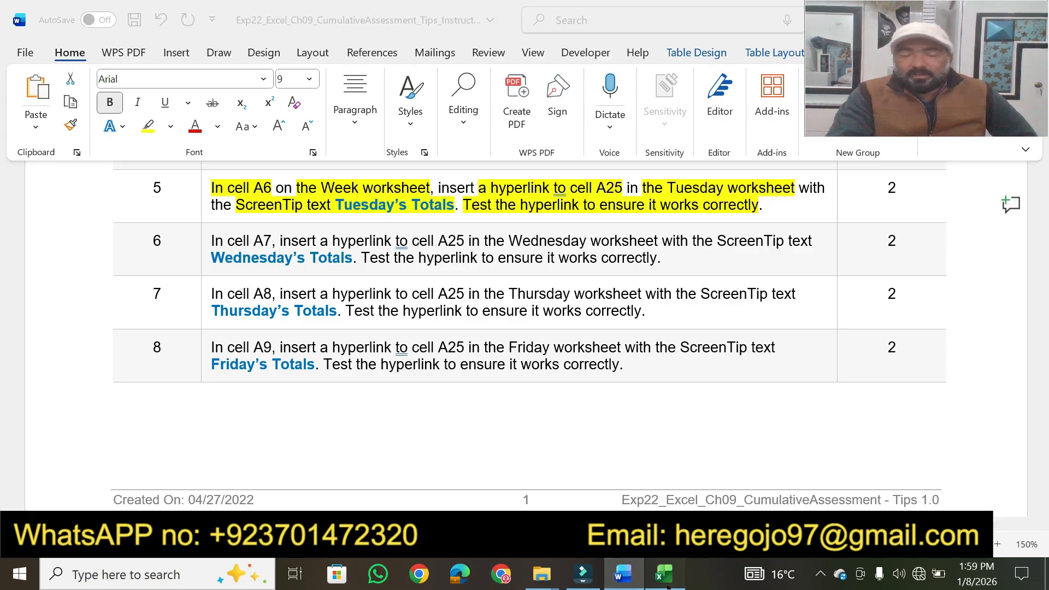
{"action": "right_click", "coordinate": [55, 327]}
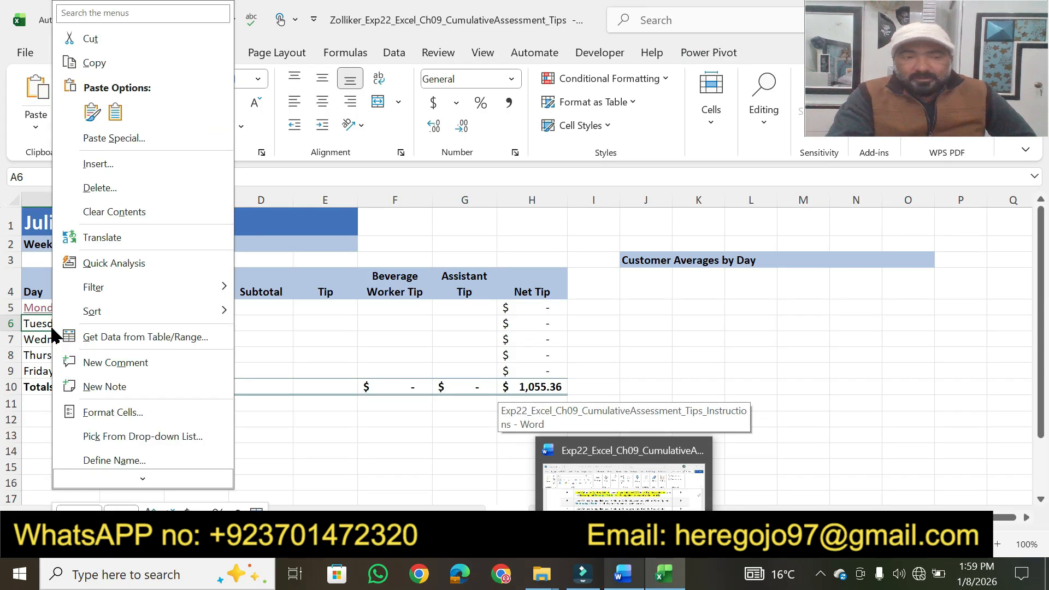
{"action": "scroll", "coordinate": [123, 479], "scroll_direction": "down", "scroll_amount": 2}
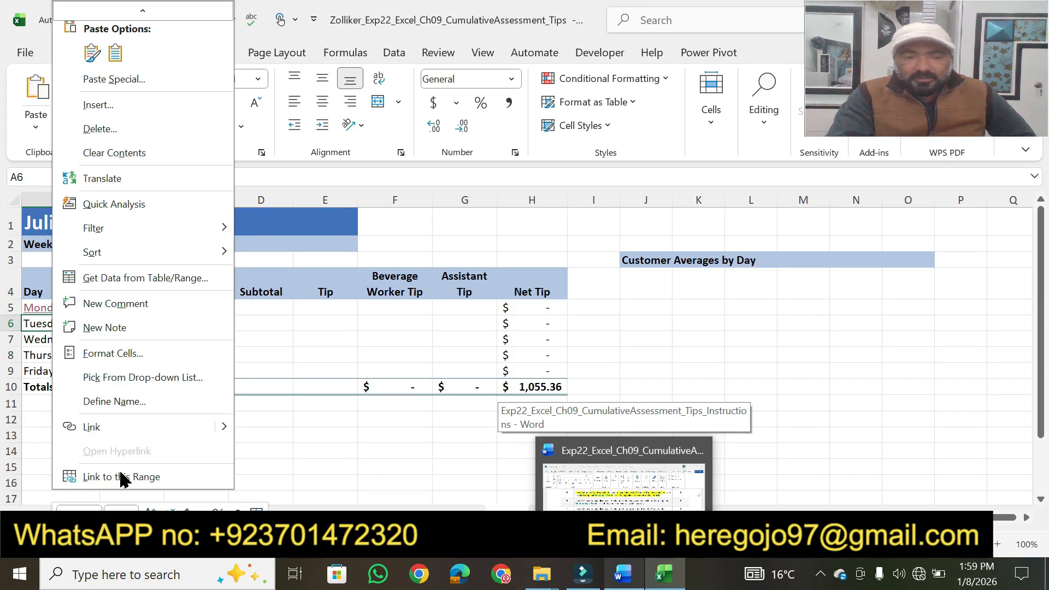
{"action": "left_click", "coordinate": [109, 428]}
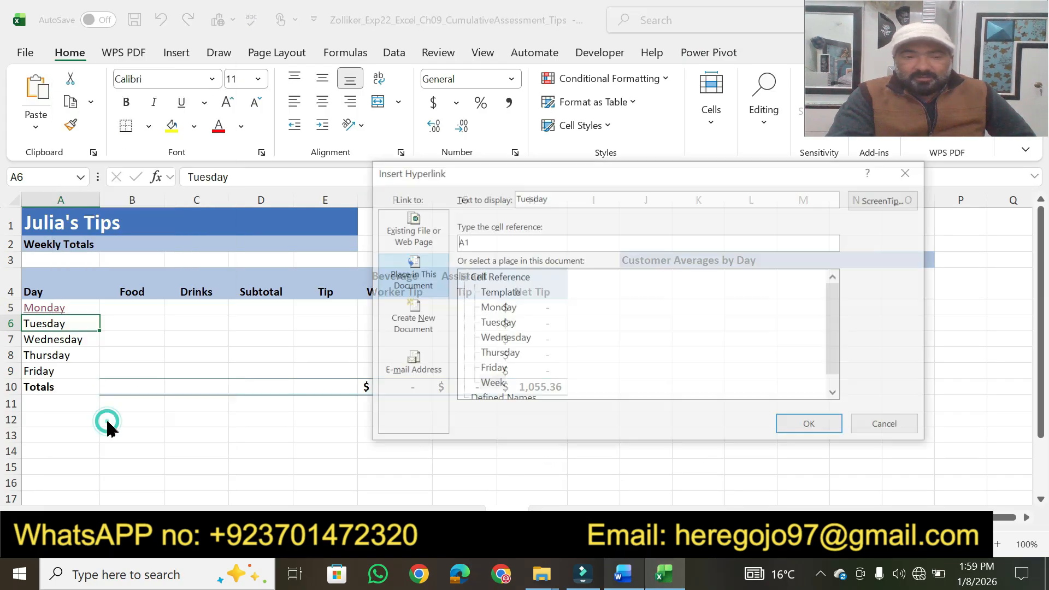
{"action": "left_click", "coordinate": [497, 323]}
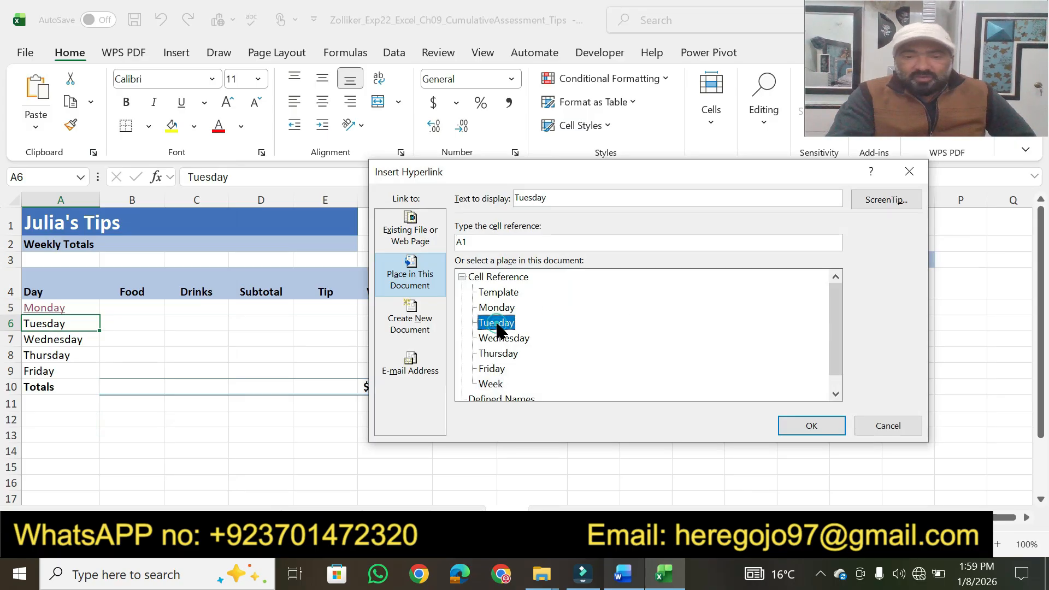
{"action": "left_click", "coordinate": [885, 202]}
{"action": "type", "text": "Tuesday's Totals"}
{"action": "left_click", "coordinate": [670, 339]}
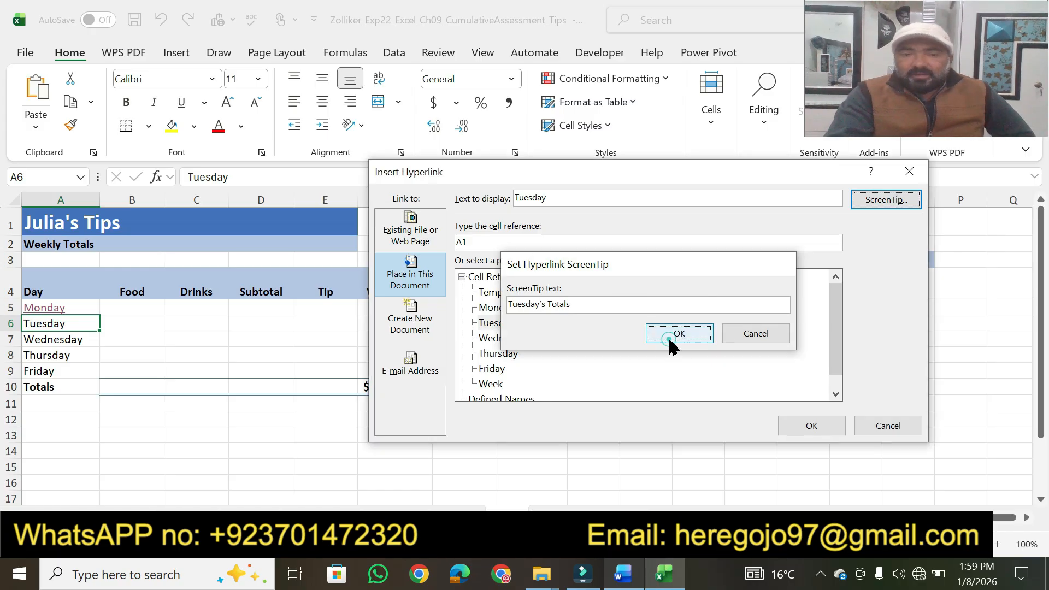
Step: Check the target cell in Word's step 5, set the hyperlink's cell reference to A25 and insert the hyperlink
{"action": "left_click", "coordinate": [623, 575]}
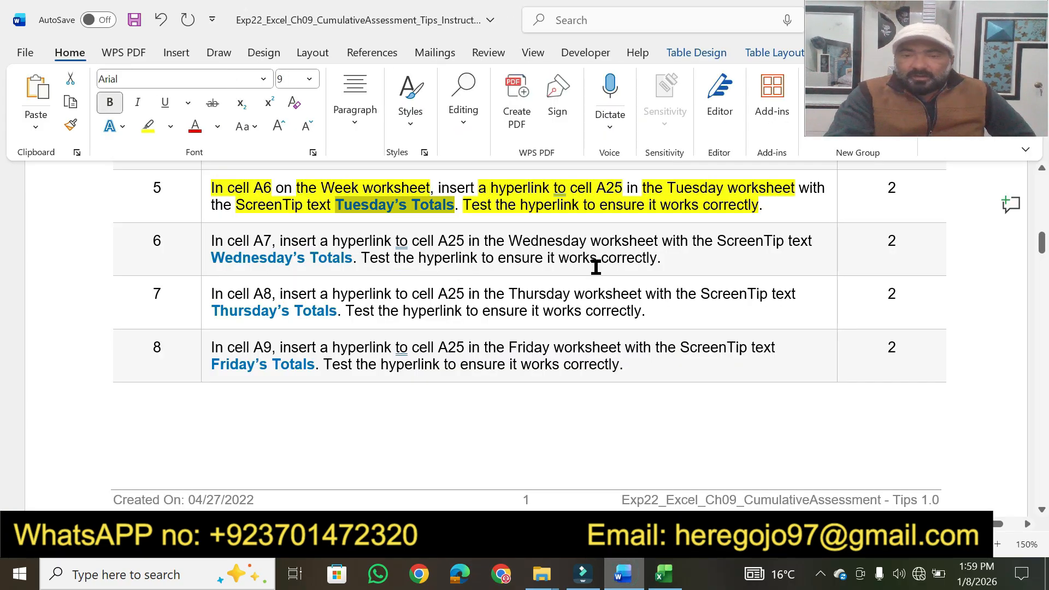
{"action": "left_click", "coordinate": [664, 574]}
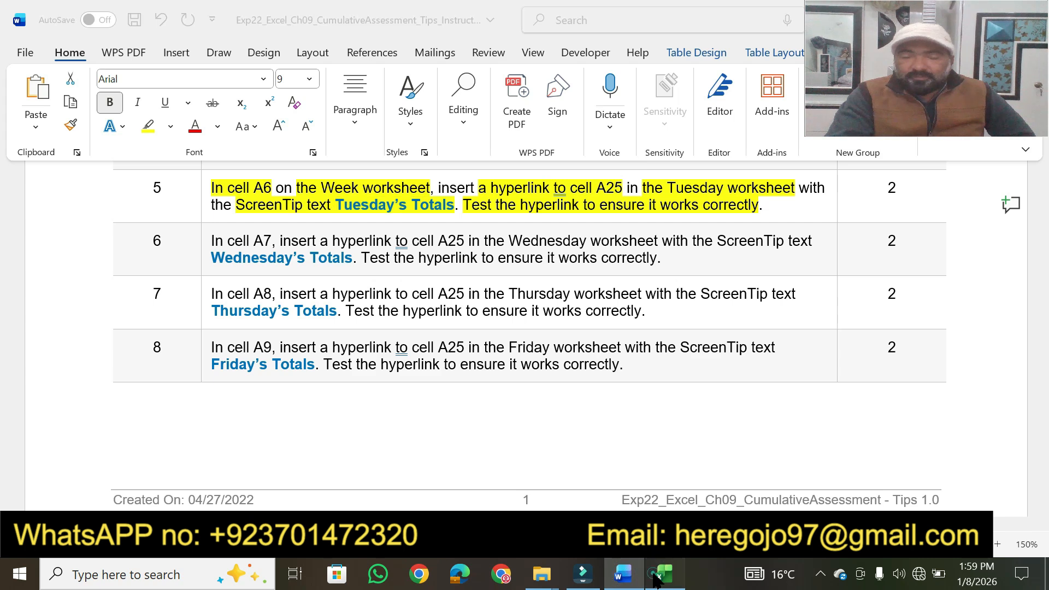
{"action": "left_click", "coordinate": [480, 236]}
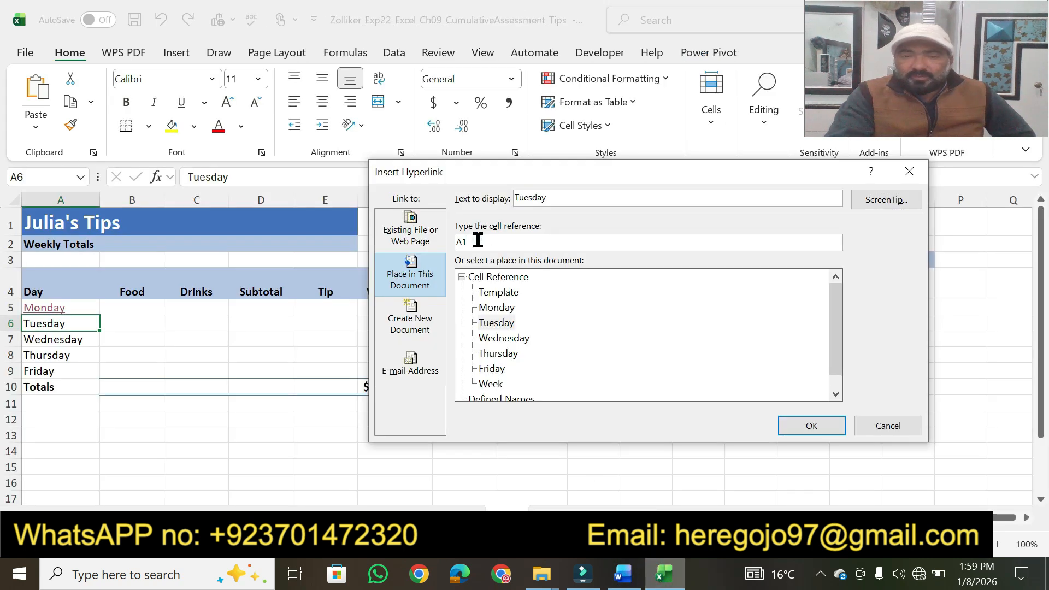
{"action": "key", "text": "BackSpace"}
{"action": "type", "text": "25"}
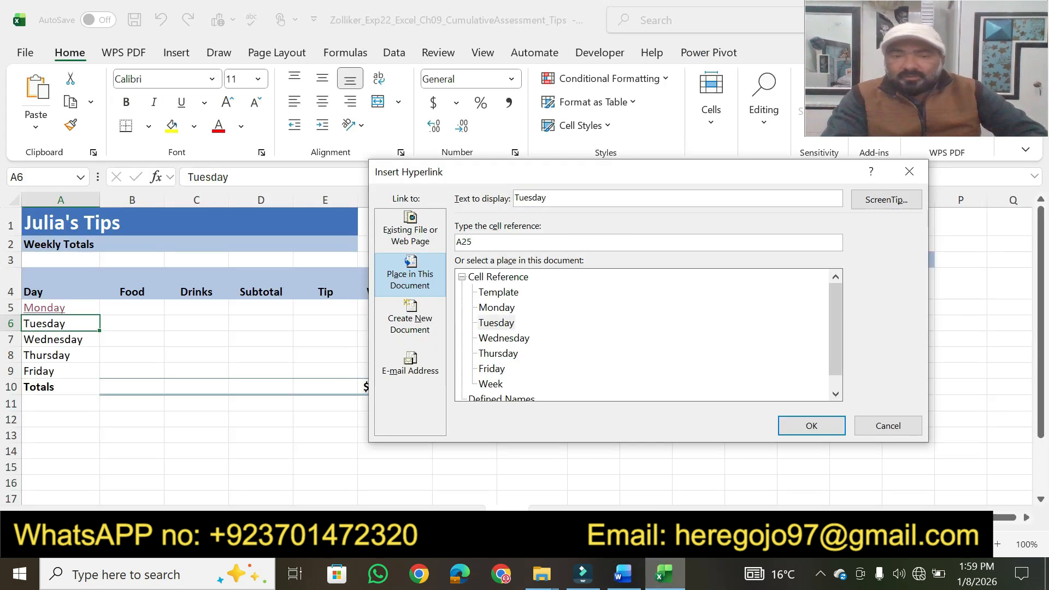
{"action": "left_click", "coordinate": [800, 430]}
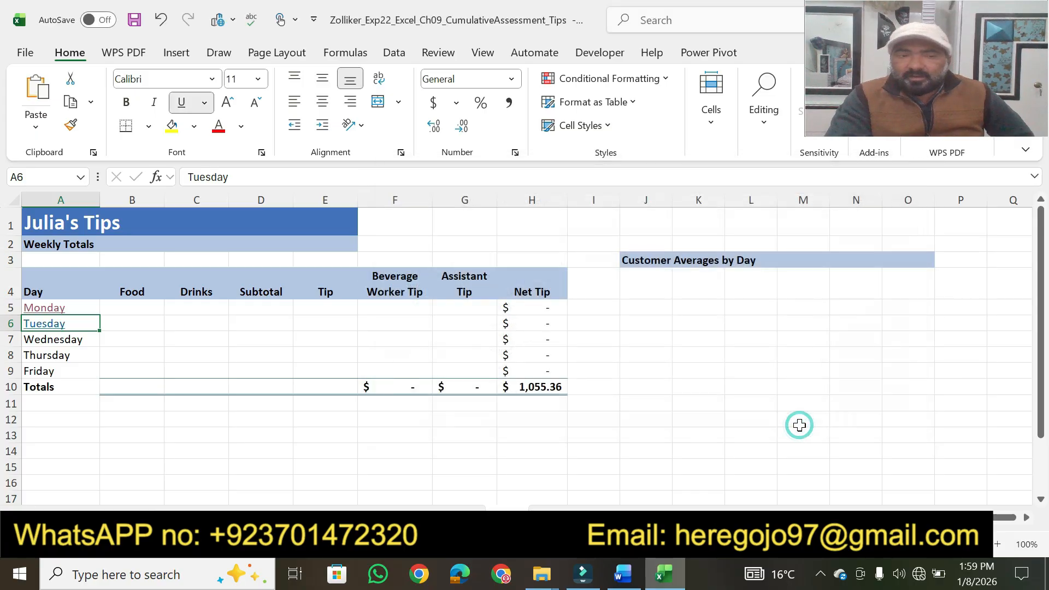
Step: Check the ScreenTip on the Tuesday hyperlink in cell A6 and follow the link to test it
{"action": "left_click", "coordinate": [445, 495]}
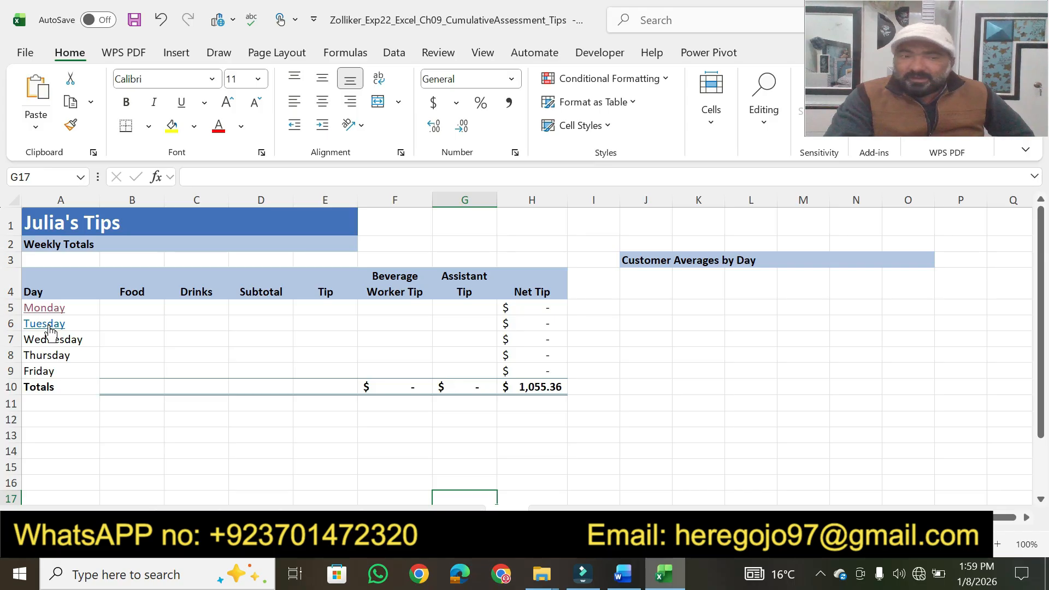
{"action": "mouse_move", "coordinate": [46, 331]}
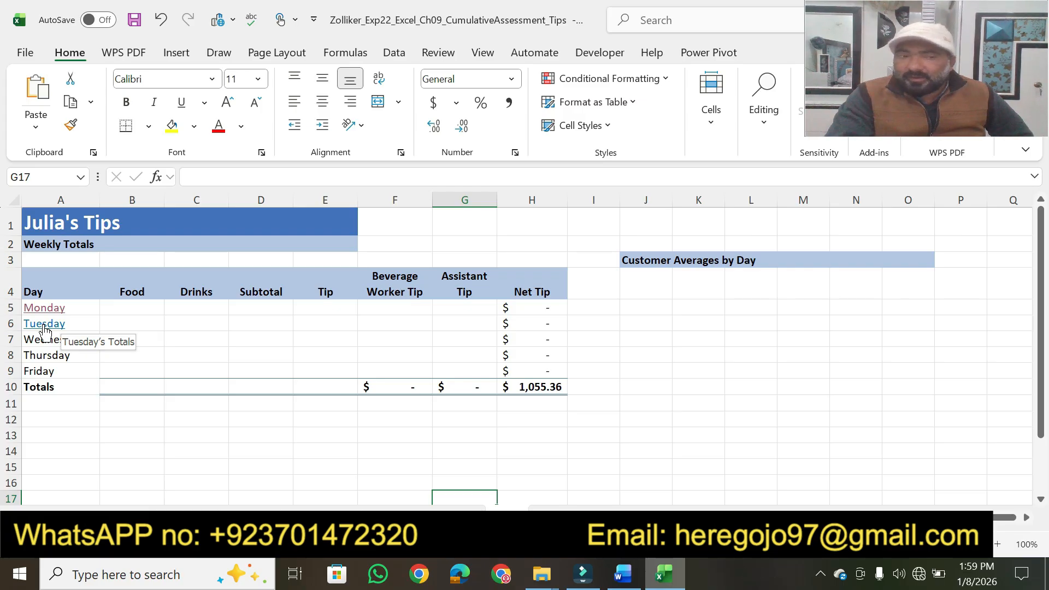
{"action": "left_click", "coordinate": [45, 328]}
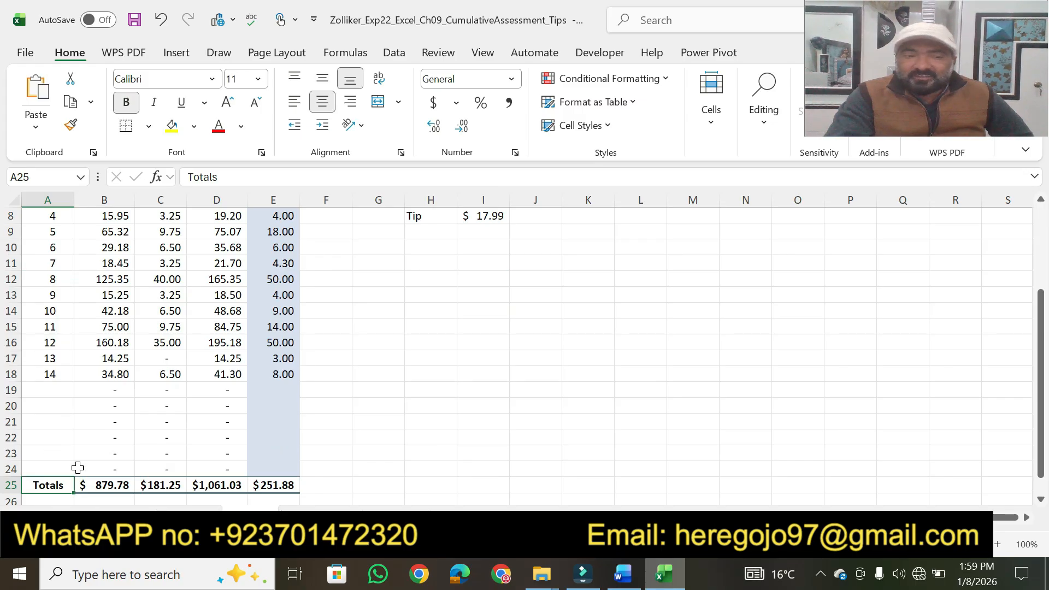
Step: Switch to Word and highlight step 5's points value in yellow
{"action": "left_click", "coordinate": [623, 573]}
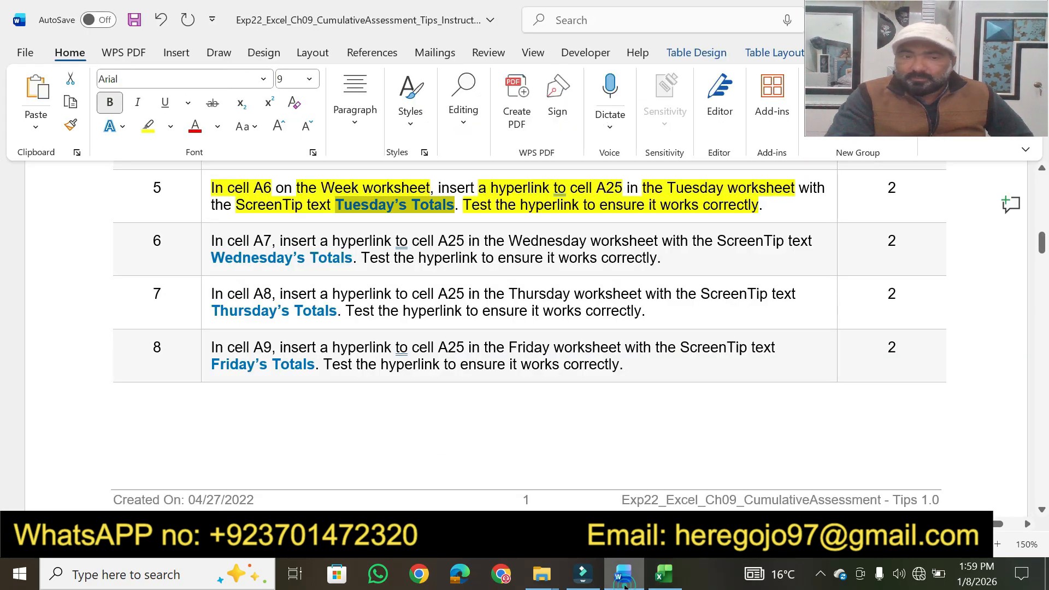
{"action": "left_click", "coordinate": [898, 195]}
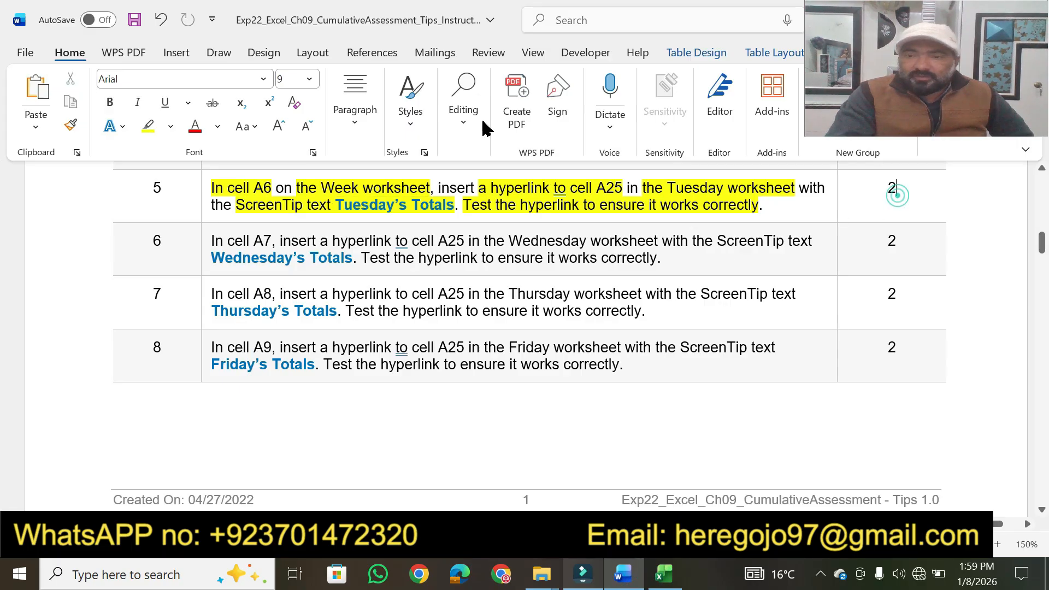
{"action": "left_click", "coordinate": [149, 127]}
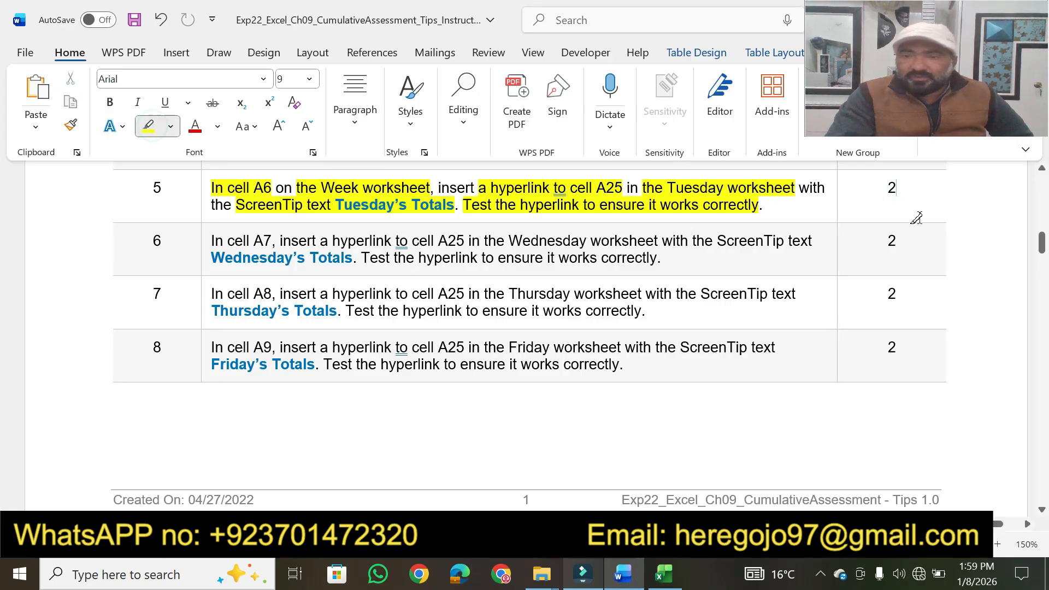
{"action": "left_click_drag", "start_coordinate": [898, 191], "coordinate": [886, 189]}
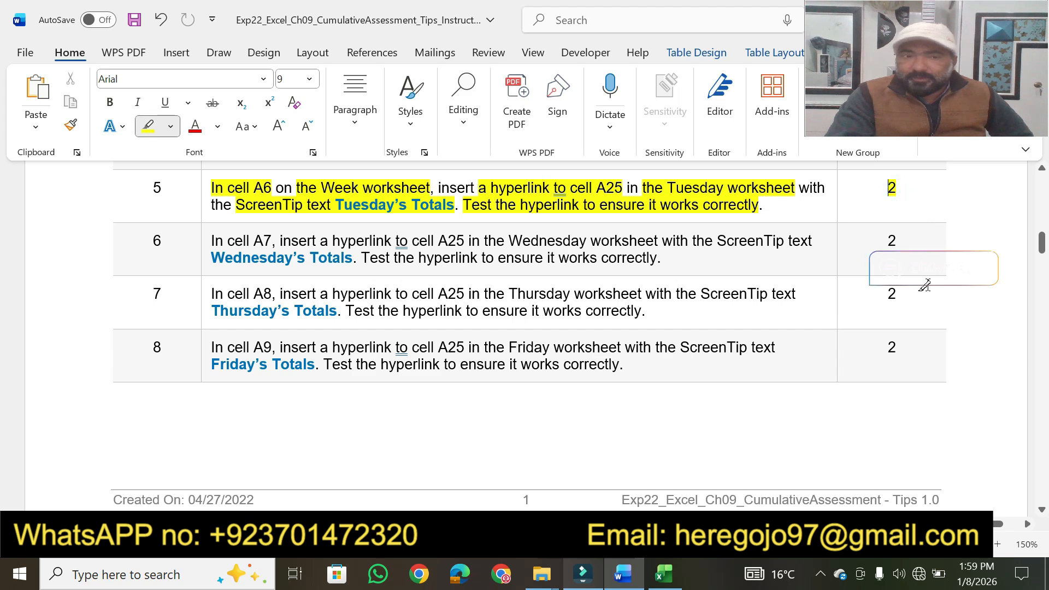
Step: Highlight step 6's "In cell A7", "hyperlink to cell A25" and "Wednesday worksheet", and select cell A7 on Excel's Week worksheet
{"action": "left_click", "coordinate": [1041, 509]}
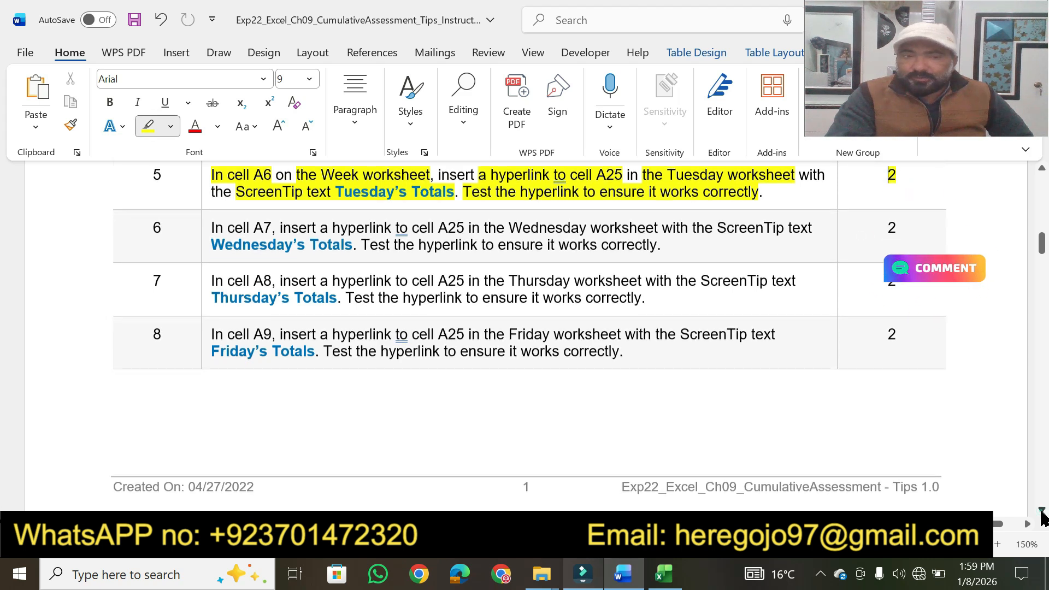
{"action": "left_click", "coordinate": [1041, 510]}
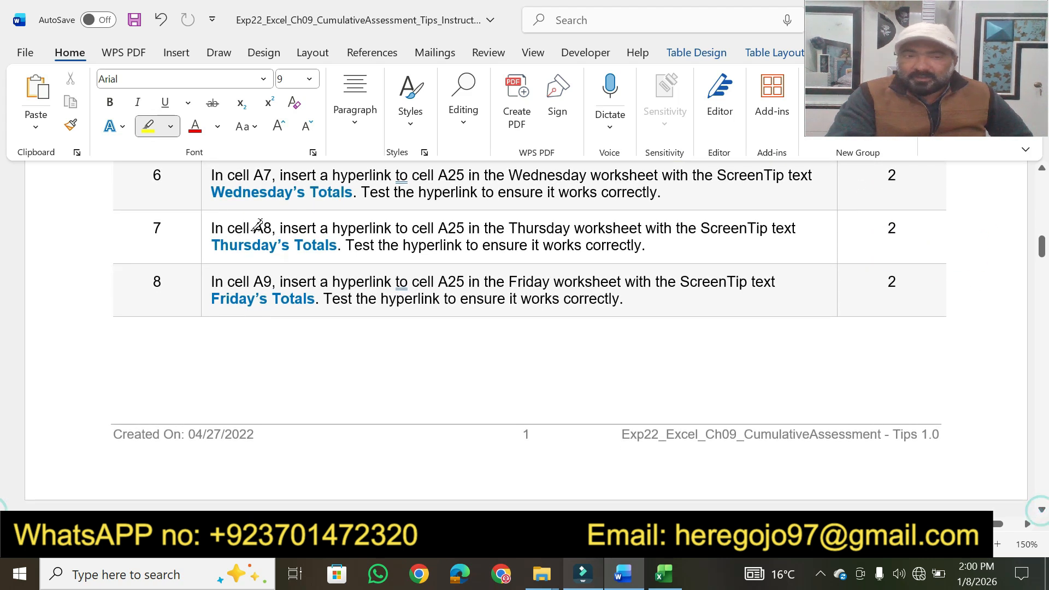
{"action": "left_click_drag", "start_coordinate": [210, 176], "coordinate": [659, 174]}
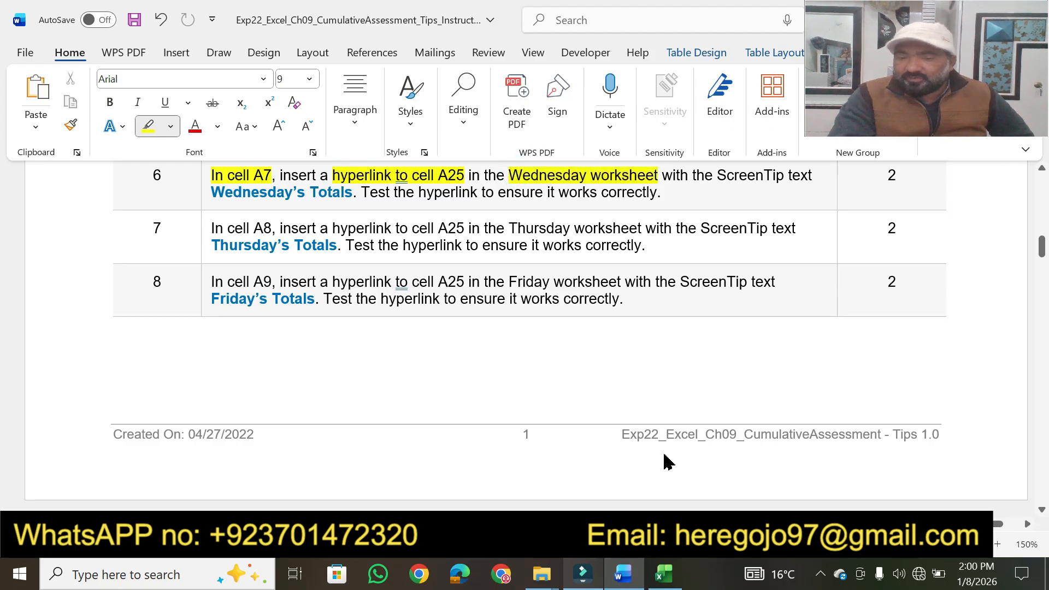
{"action": "left_click", "coordinate": [661, 574]}
{"action": "mouse_move", "coordinate": [623, 574]}
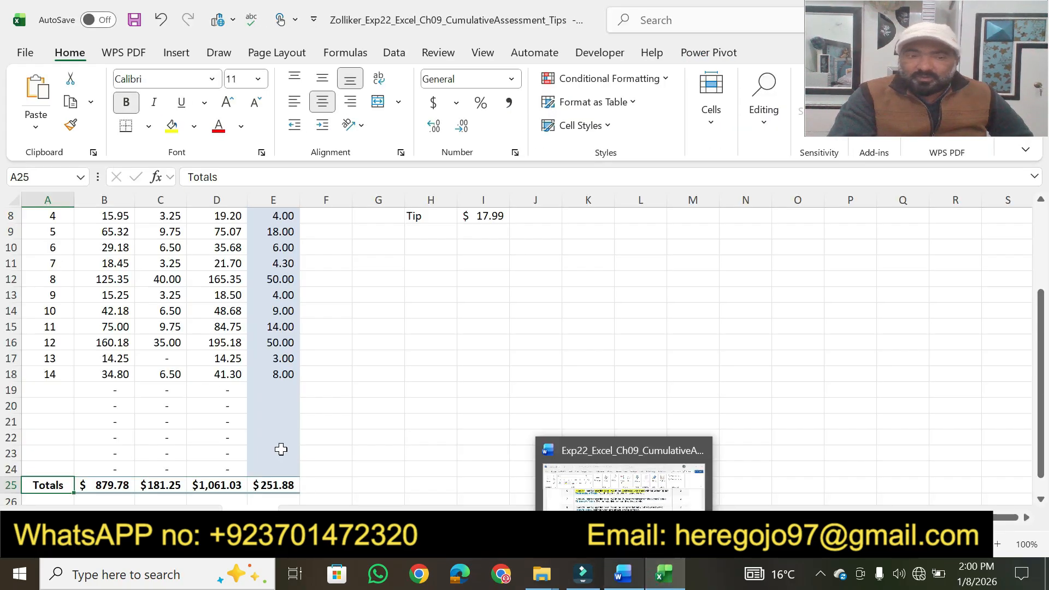
{"action": "left_click", "coordinate": [500, 517]}
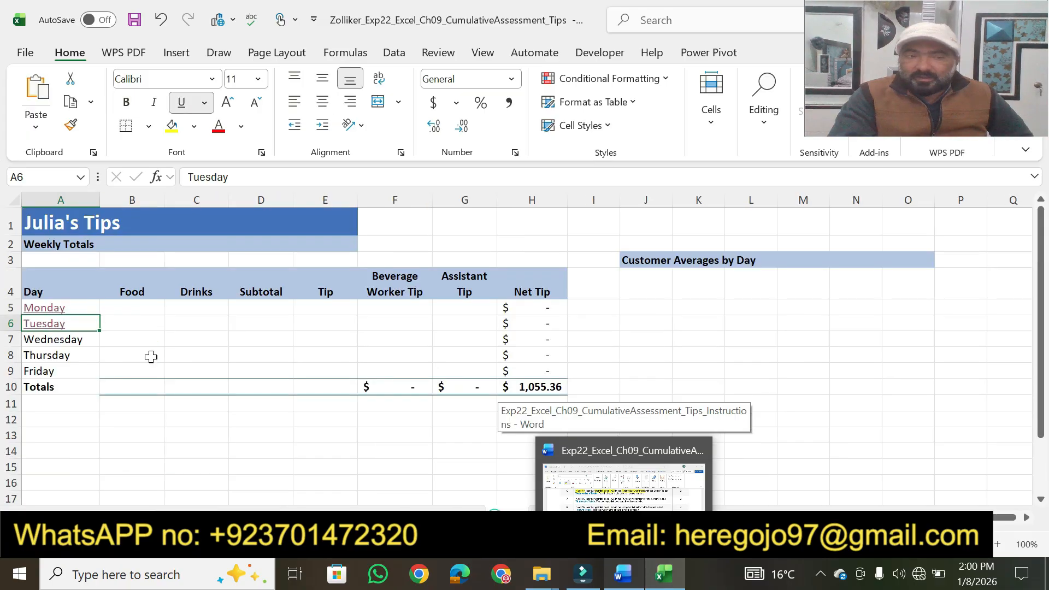
{"action": "left_click", "coordinate": [69, 346]}
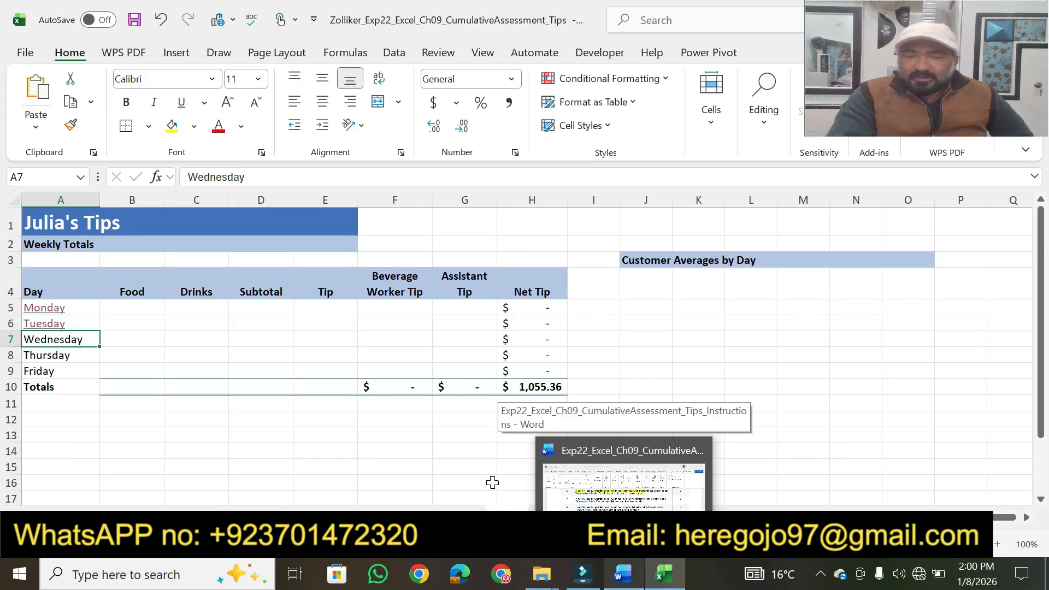
Step: In Word, highlight step 6's "Wednesday’s Totals" and "the hyperlink to ensure", and turn off the highlighter
{"action": "left_click", "coordinate": [628, 582]}
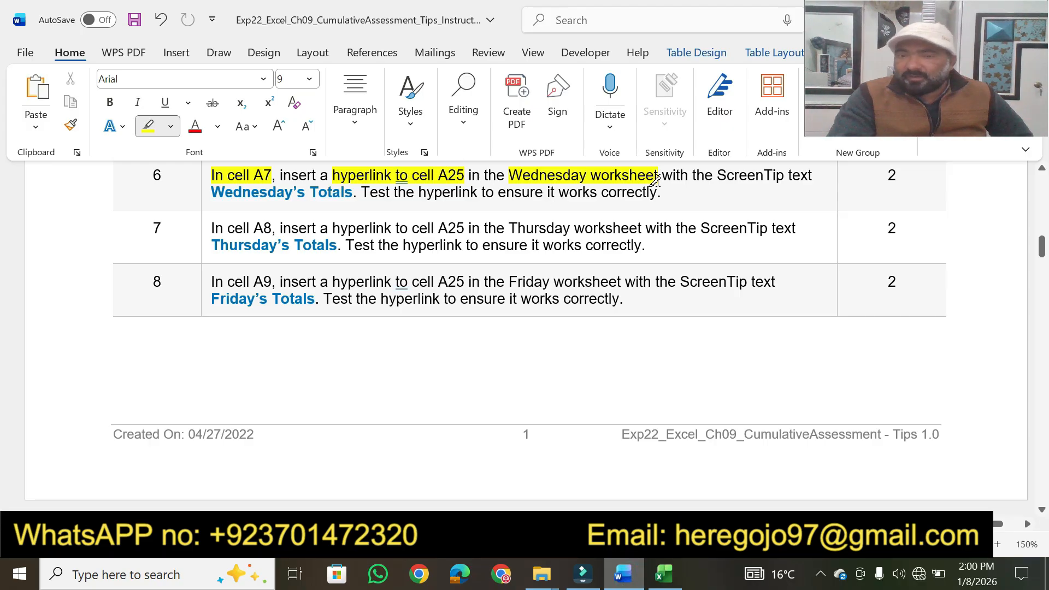
{"action": "left_click_drag", "start_coordinate": [212, 189], "coordinate": [529, 191]}
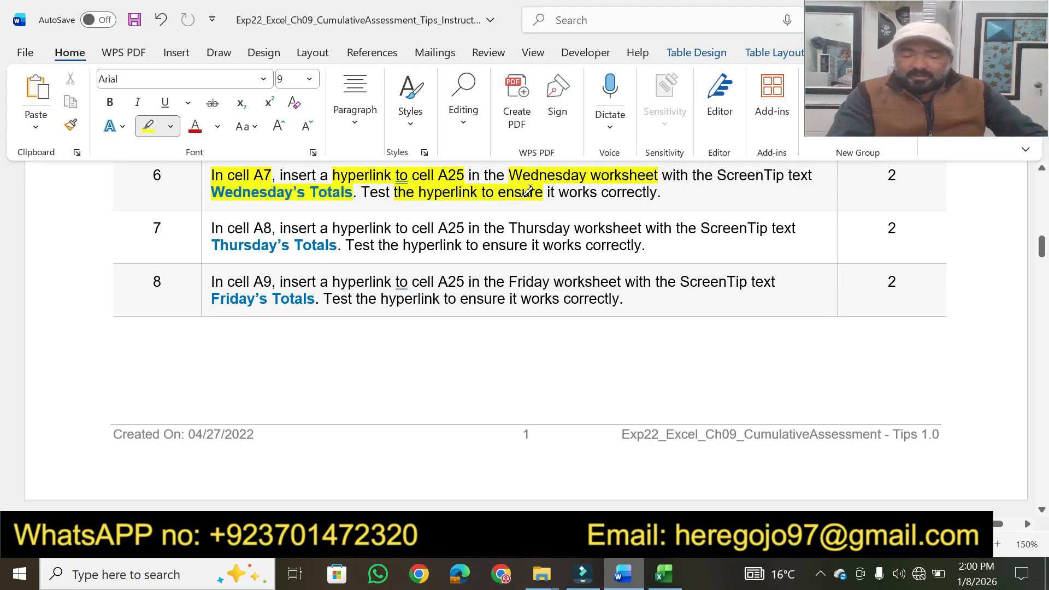
{"action": "key", "text": "Escape"}
Step: Select "Wednesday’s Totals" in step 6 in Word, then in Excel set up cell A7's hyperlink to cell A25 of the Wednesday worksheet
{"action": "left_click_drag", "start_coordinate": [212, 195], "coordinate": [344, 196]}
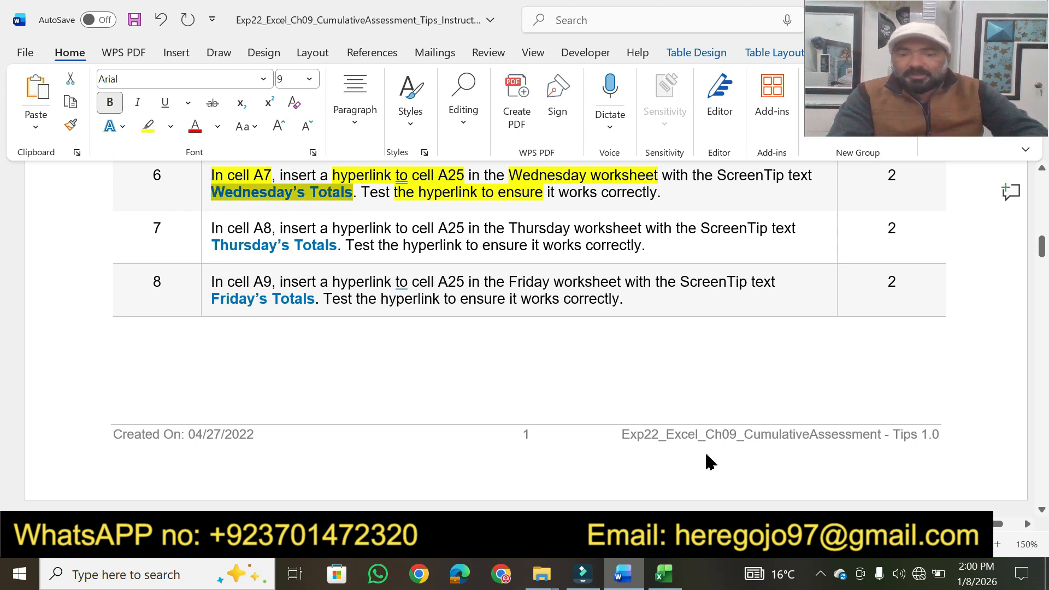
{"action": "left_click", "coordinate": [664, 573]}
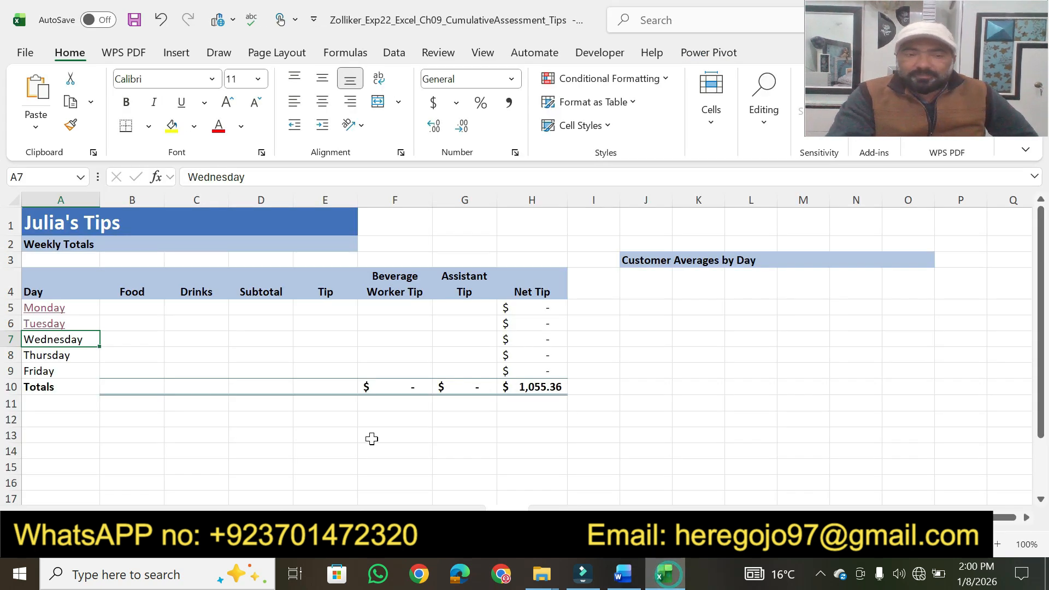
{"action": "right_click", "coordinate": [62, 341]}
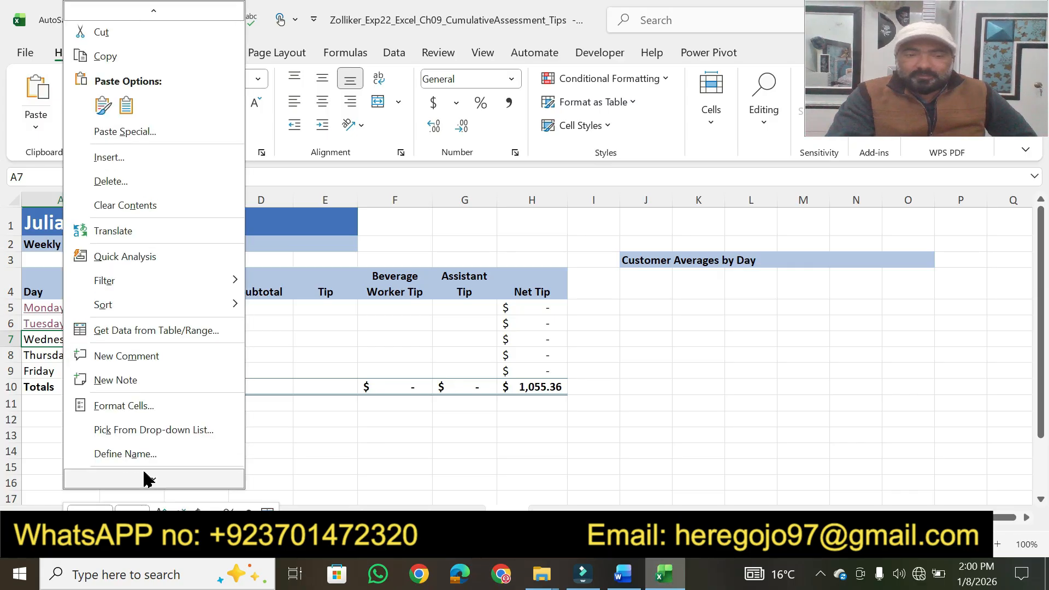
{"action": "left_click", "coordinate": [131, 431]}
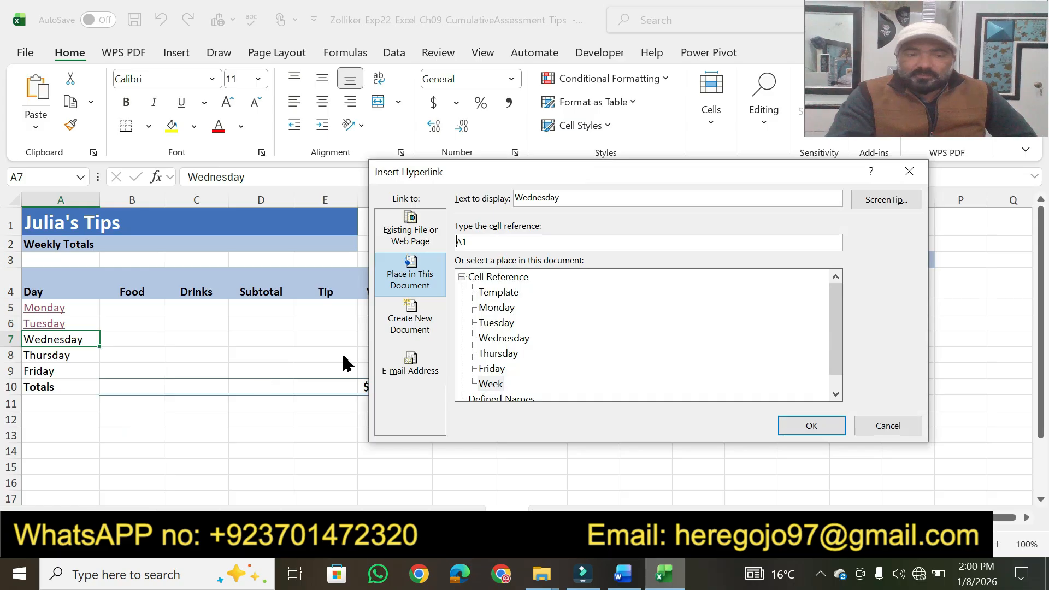
{"action": "left_click", "coordinate": [502, 338]}
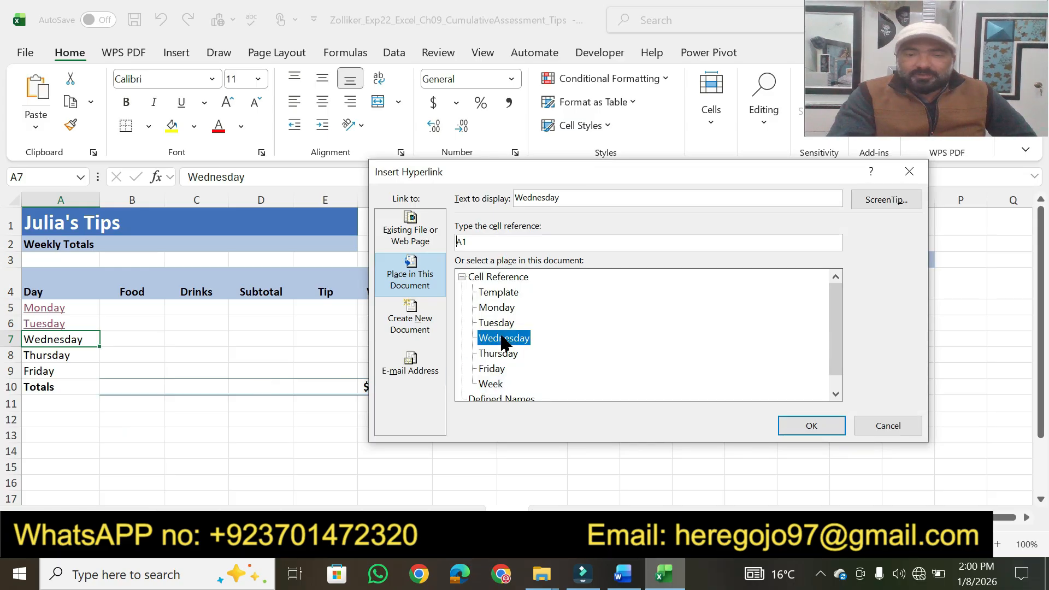
{"action": "left_click", "coordinate": [482, 247]}
{"action": "key", "text": "BackSpace"}
{"action": "type", "text": "25"}
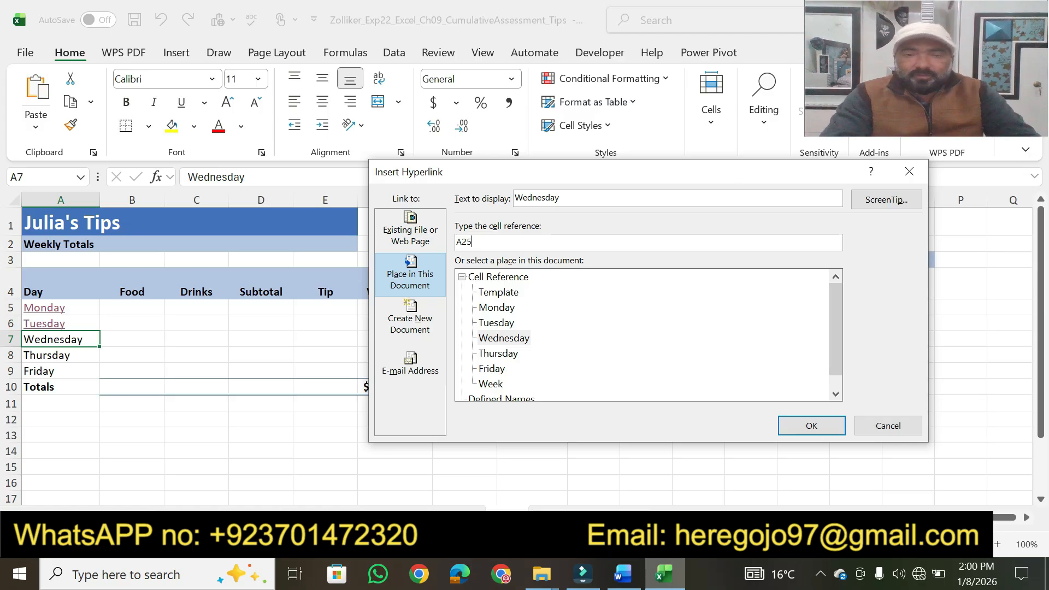
Step: Add the ScreenTip text "Wednesday’s Totals" to cell A7's hyperlink and insert the link
{"action": "left_click", "coordinate": [887, 206]}
{"action": "type", "text": "Wednesday's Totals"}
{"action": "left_click", "coordinate": [660, 329]}
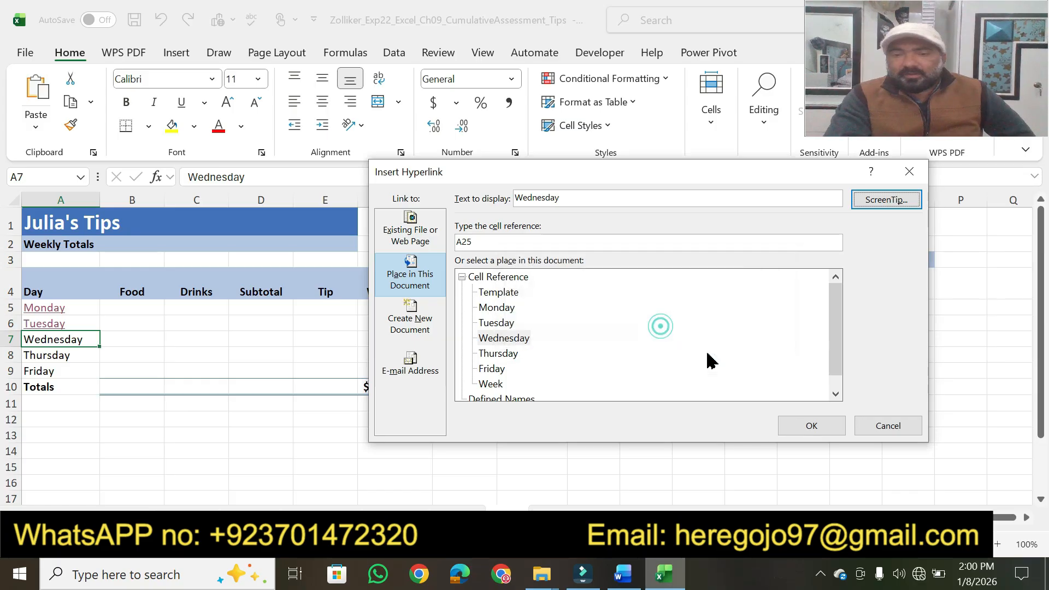
{"action": "left_click", "coordinate": [807, 429]}
{"action": "left_click", "coordinate": [499, 416]}
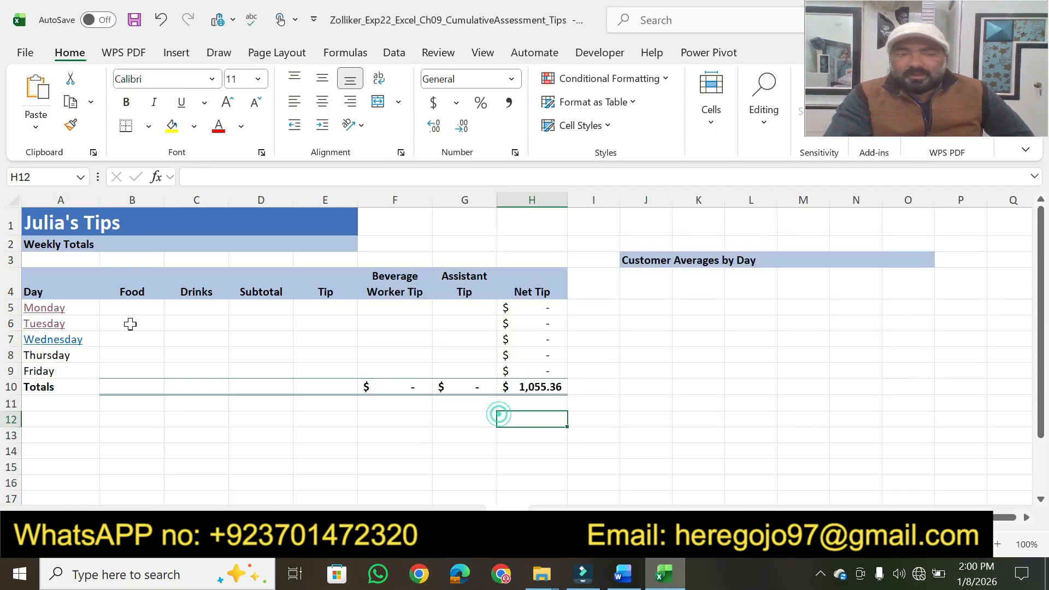
Step: Check the ScreenTip on the Wednesday hyperlink, follow the link to test it, and return to the Week worksheet
{"action": "mouse_move", "coordinate": [58, 345]}
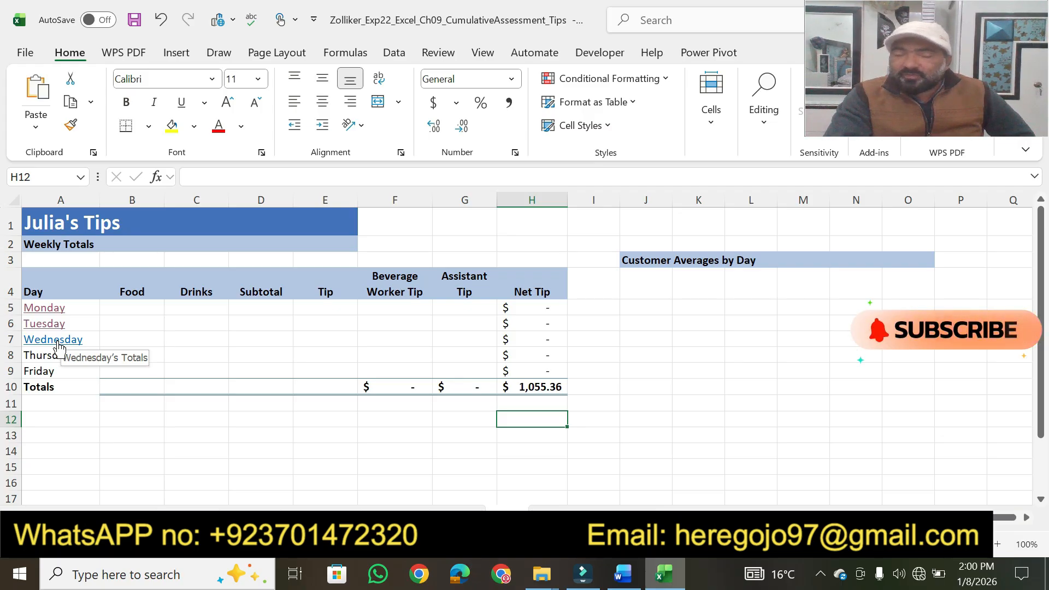
{"action": "left_click", "coordinate": [58, 345]}
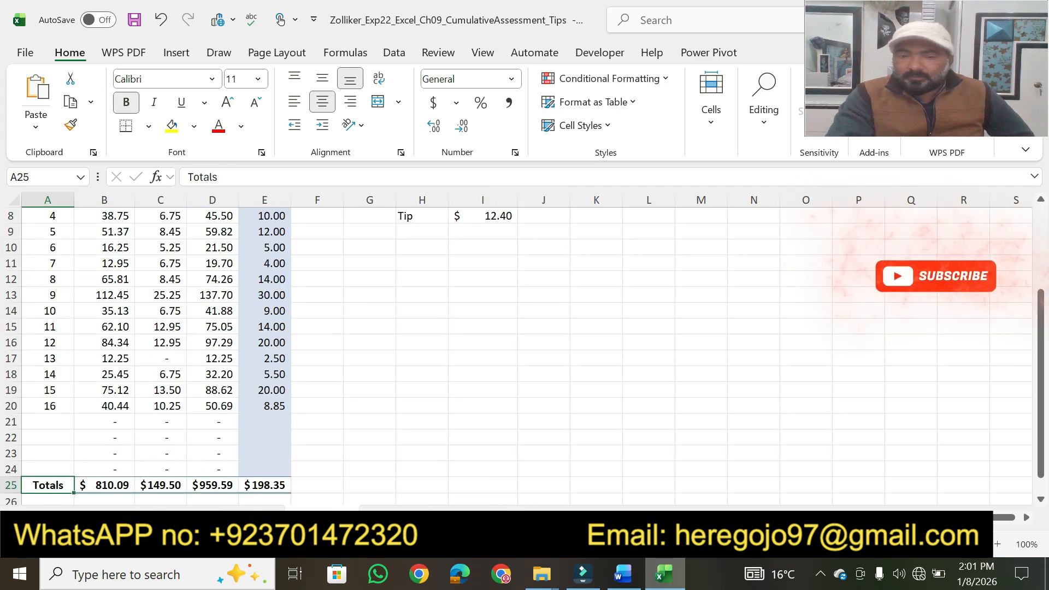
{"action": "left_click", "coordinate": [507, 518]}
Step: Switch to Word and highlight step 6's points value in yellow
{"action": "left_click", "coordinate": [630, 581]}
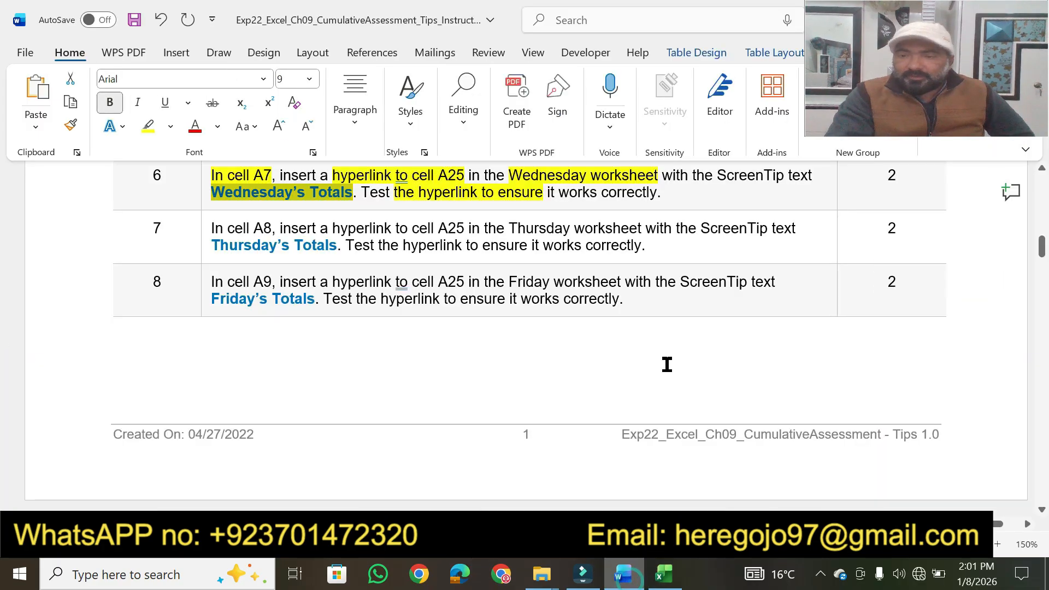
{"action": "left_click", "coordinate": [148, 126]}
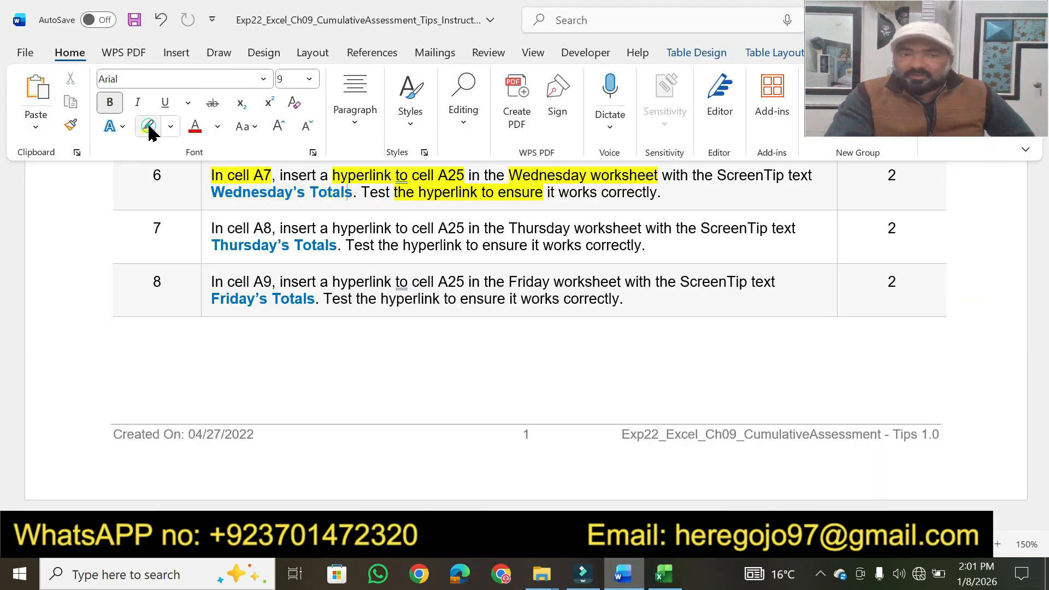
{"action": "left_click", "coordinate": [148, 126]}
{"action": "left_click_drag", "start_coordinate": [897, 177], "coordinate": [886, 176]}
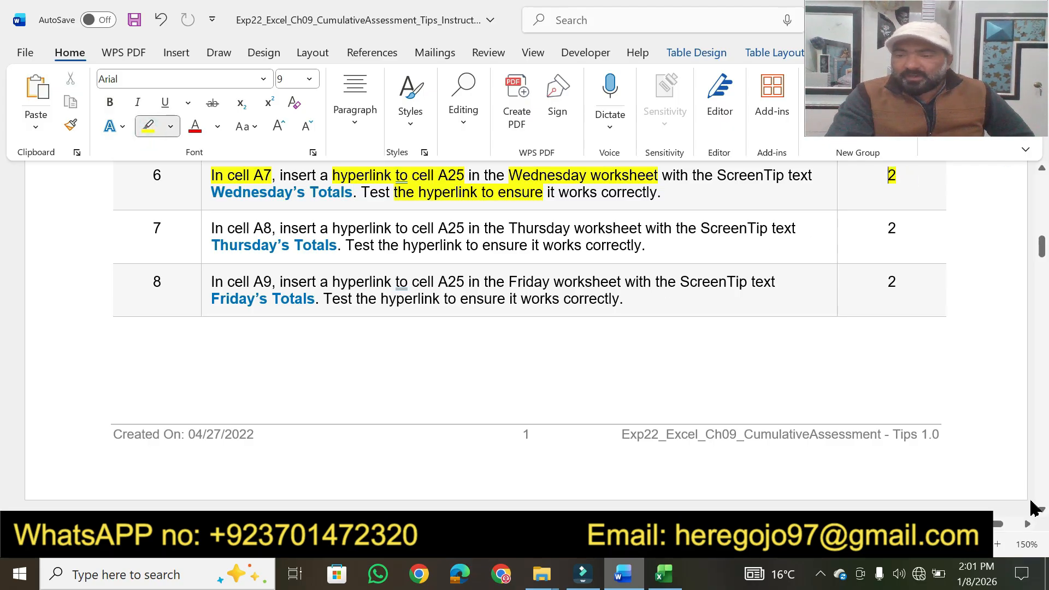
Step: Highlight step 7's "In cell A8", "insert a hyperlink to cell A25" and "Thursday worksheet", and select cell A8 on Excel's Week worksheet
{"action": "scroll", "coordinate": [1041, 513], "scroll_direction": "down", "scroll_amount": 2}
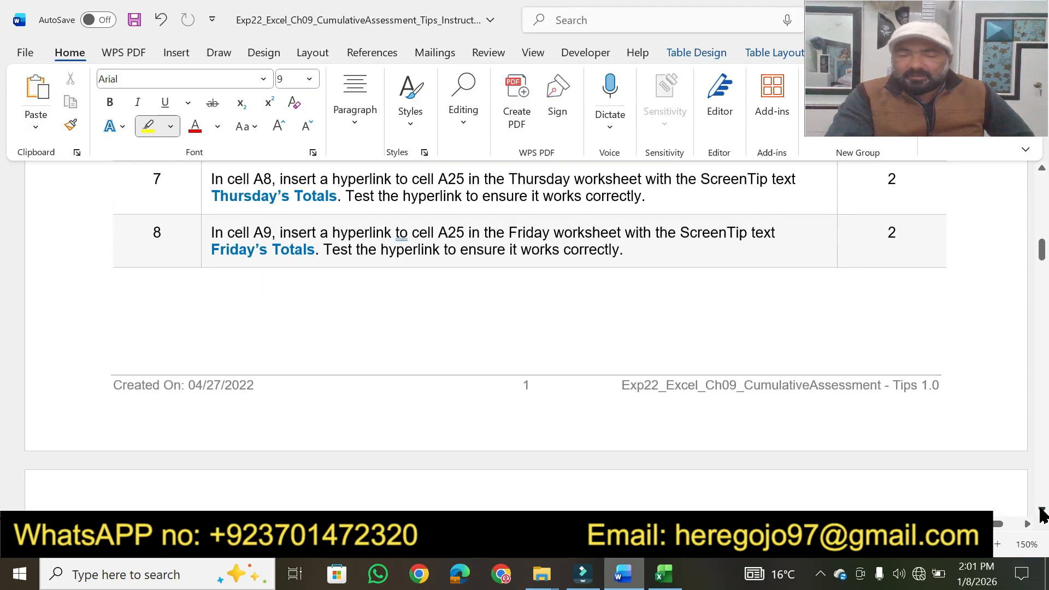
{"action": "left_click_drag", "start_coordinate": [218, 176], "coordinate": [641, 176]}
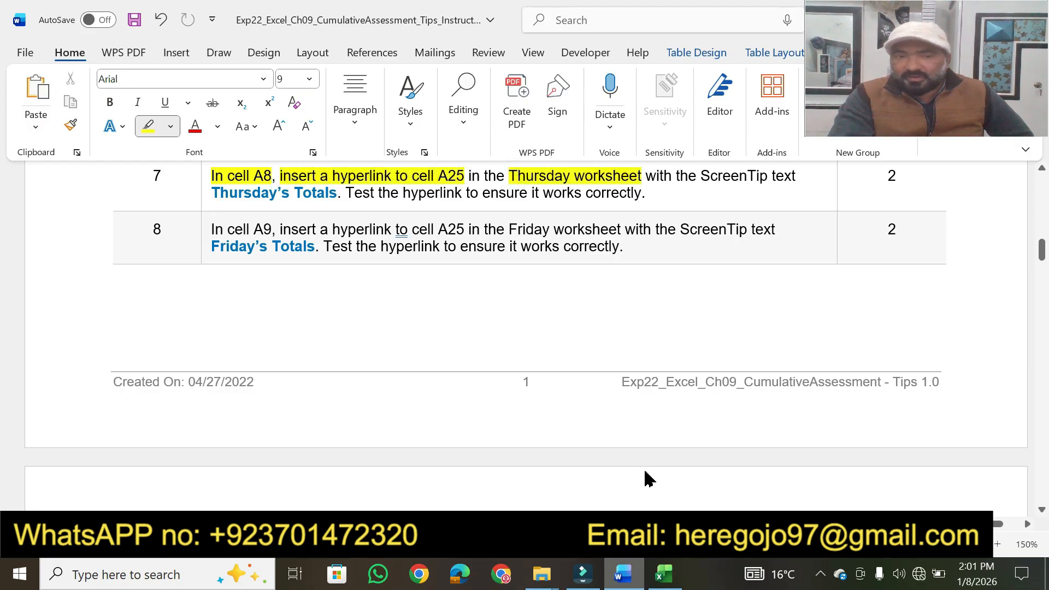
{"action": "left_click", "coordinate": [664, 573]}
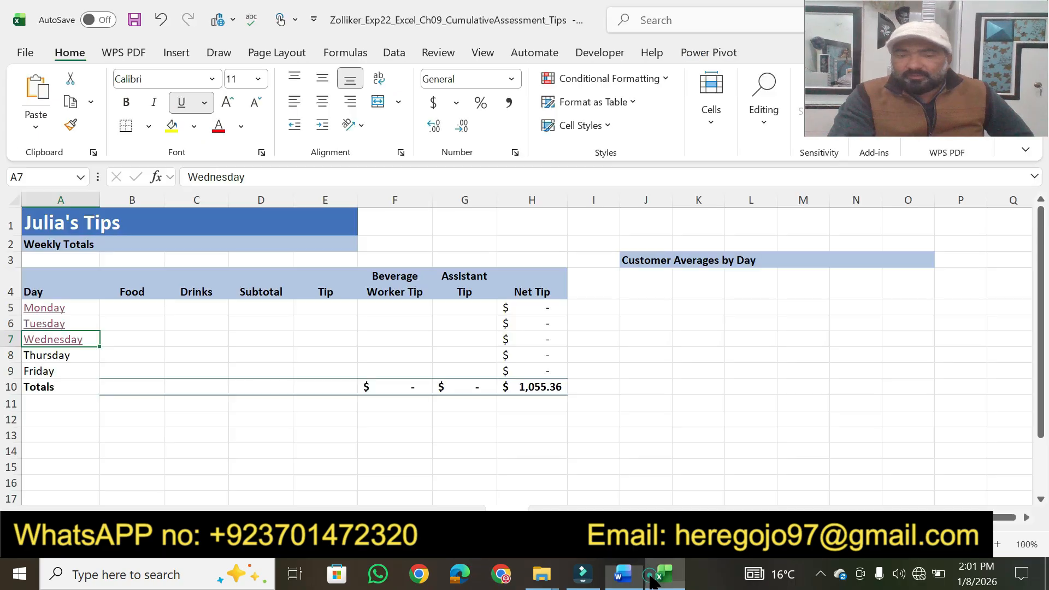
{"action": "left_click", "coordinate": [48, 358]}
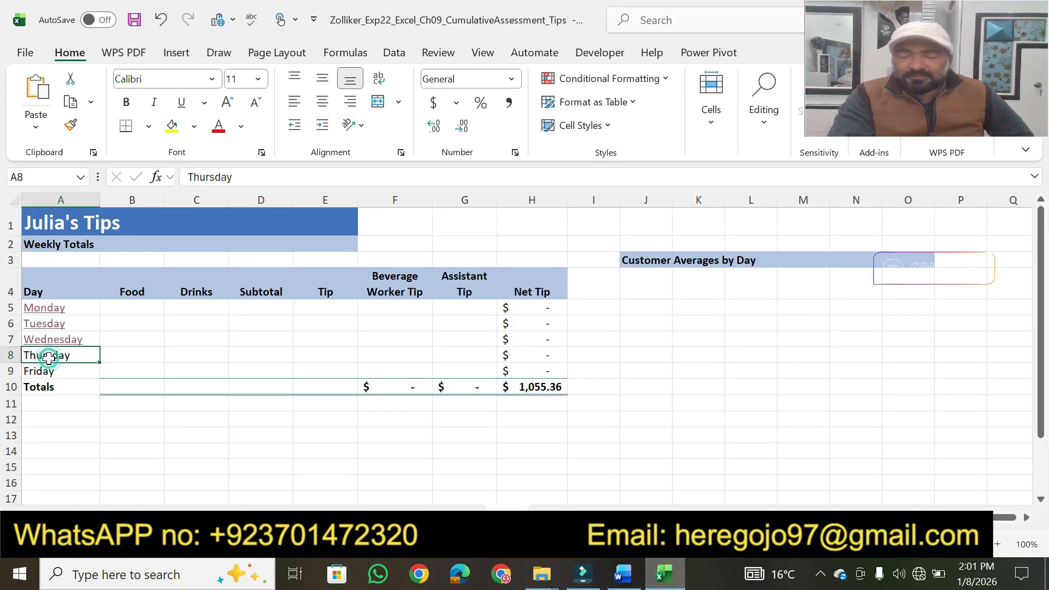
Step: In Word, highlight step 7's "Thursday’s Totals", turn off the highlighter, and leave that text selected
{"action": "left_click", "coordinate": [620, 581]}
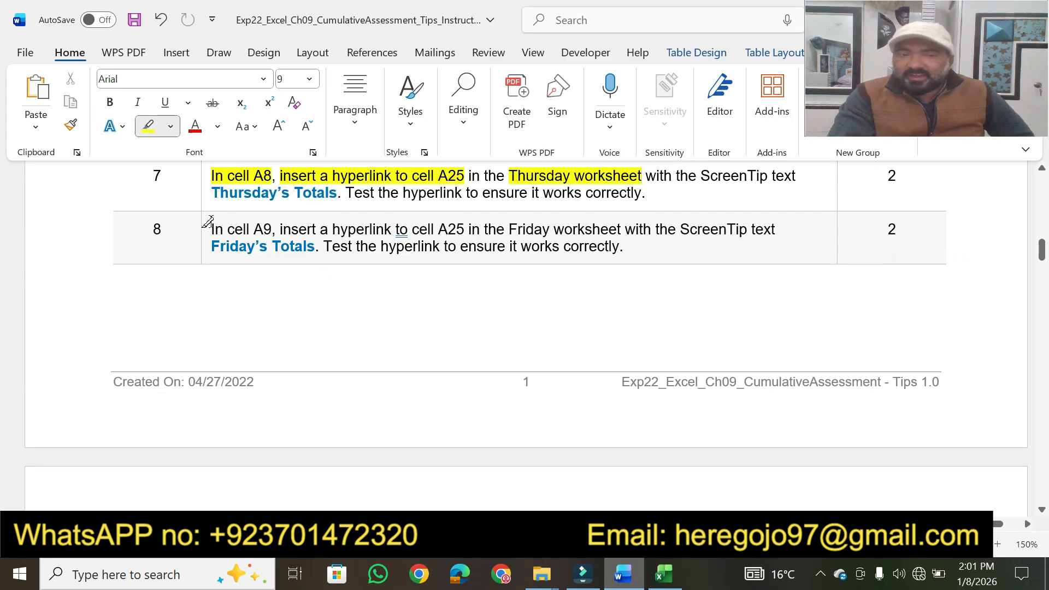
{"action": "mouse_move", "coordinate": [212, 188]}
{"action": "left_mouse_down"}
{"action": "mouse_move", "coordinate": [330, 192]}
{"action": "mouse_move", "coordinate": [231, 198]}
{"action": "left_mouse_up"}
{"action": "key", "text": "Escape"}
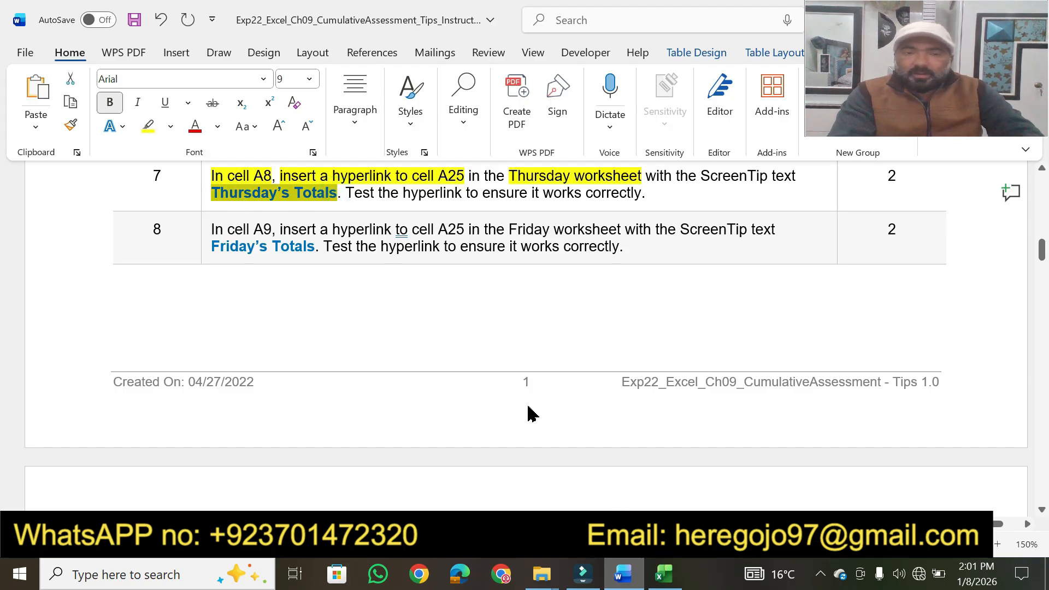
Step: In Excel, set up a hyperlink for cell A8 that points to cell A25 of the Thursday worksheet
{"action": "left_click", "coordinate": [663, 573]}
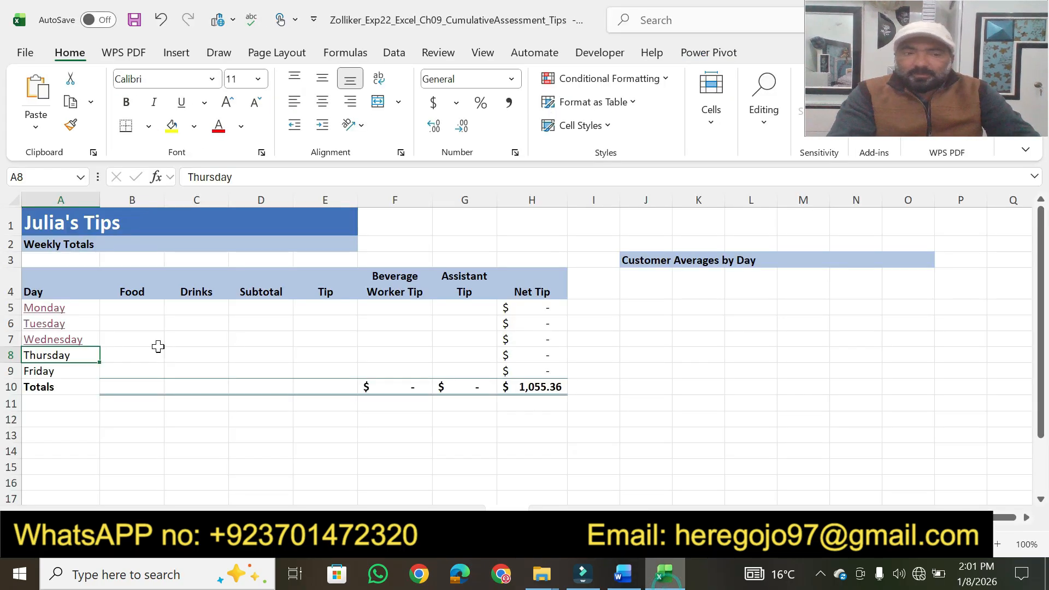
{"action": "right_click", "coordinate": [46, 355]}
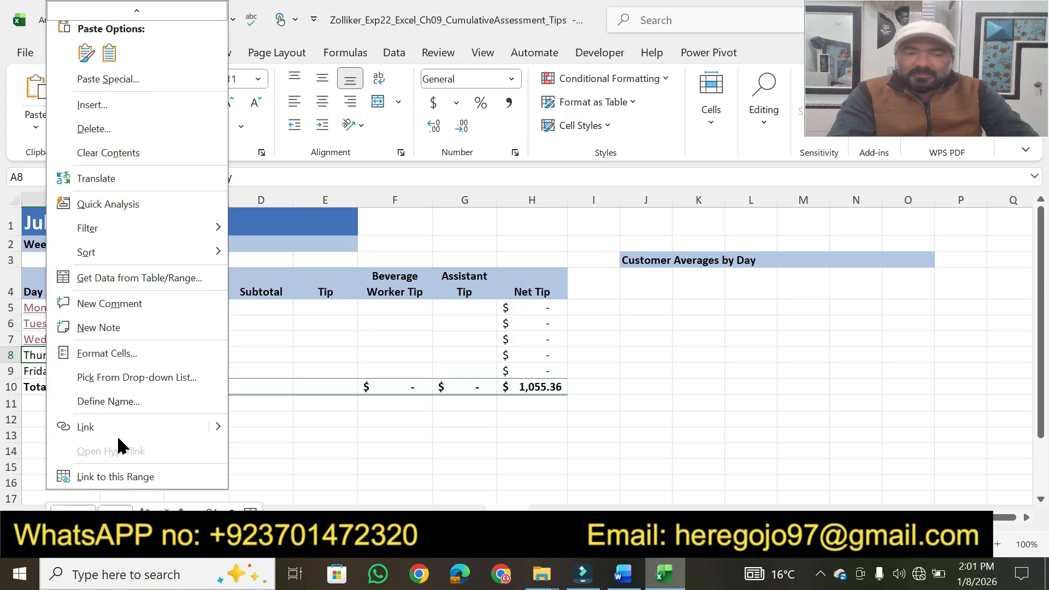
{"action": "left_click", "coordinate": [117, 431]}
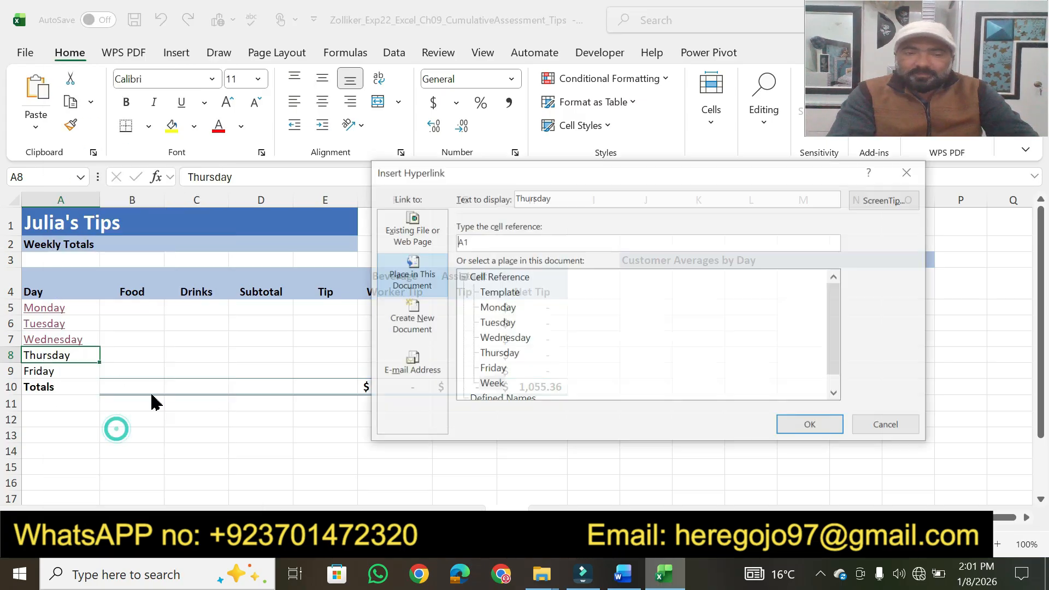
{"action": "left_click", "coordinate": [500, 355]}
{"action": "left_click", "coordinate": [487, 243]}
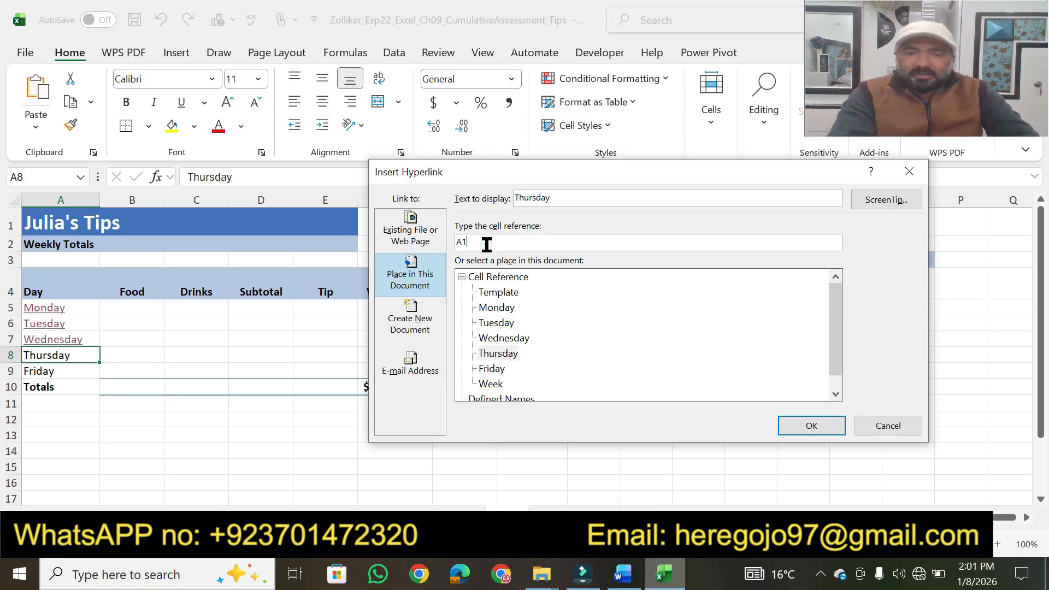
{"action": "key", "text": "BackSpace"}
{"action": "type", "text": "26"}
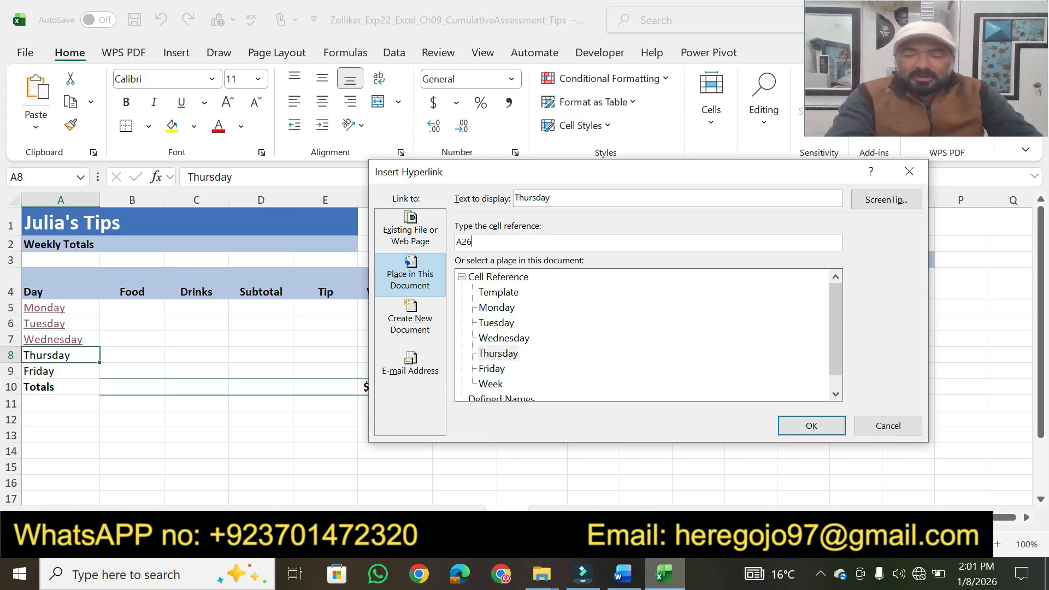
Step: Add the ScreenTip text "Thursday’s Totals" to cell A8's hyperlink and insert the link
{"action": "left_click", "coordinate": [879, 201]}
{"action": "type", "text": "Thursday's Totals"}
{"action": "left_click", "coordinate": [660, 330]}
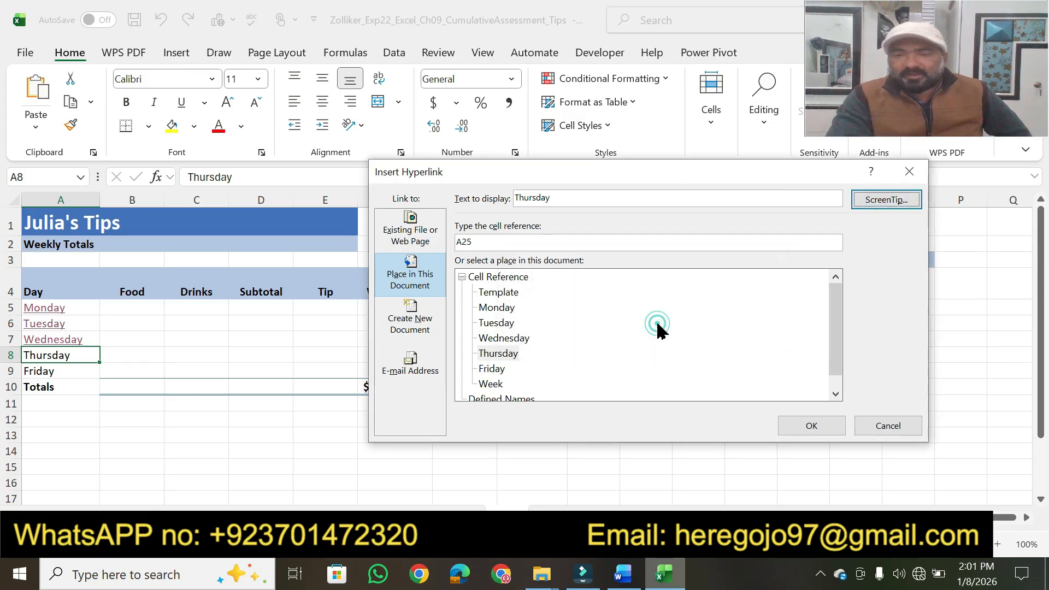
{"action": "left_click", "coordinate": [788, 430]}
{"action": "left_click", "coordinate": [354, 407]}
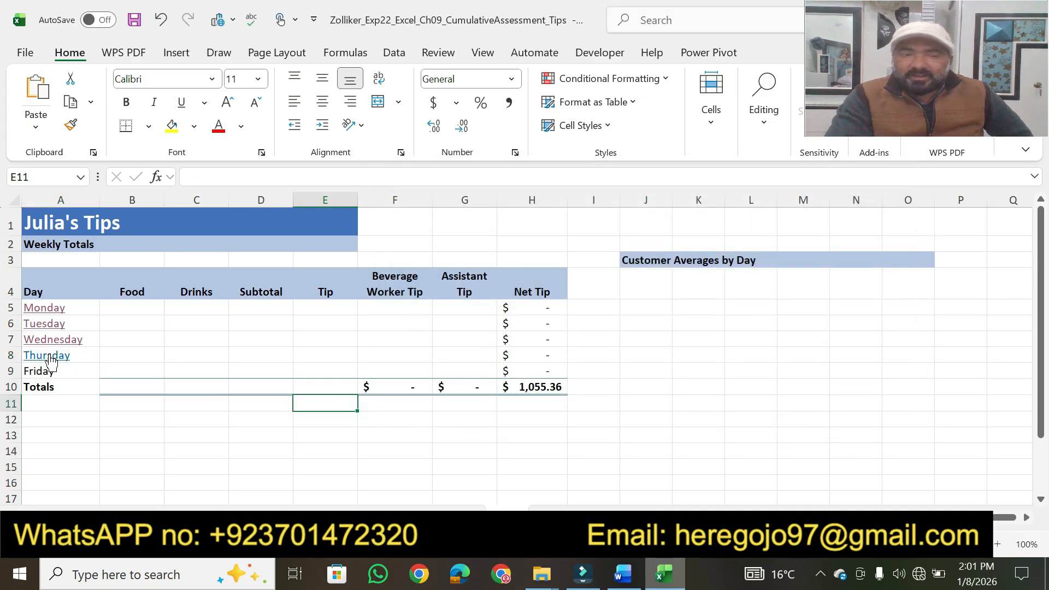
Step: Check the ScreenTip on the Thursday hyperlink, follow the link to test it, and return to the Week worksheet
{"action": "mouse_move", "coordinate": [50, 360]}
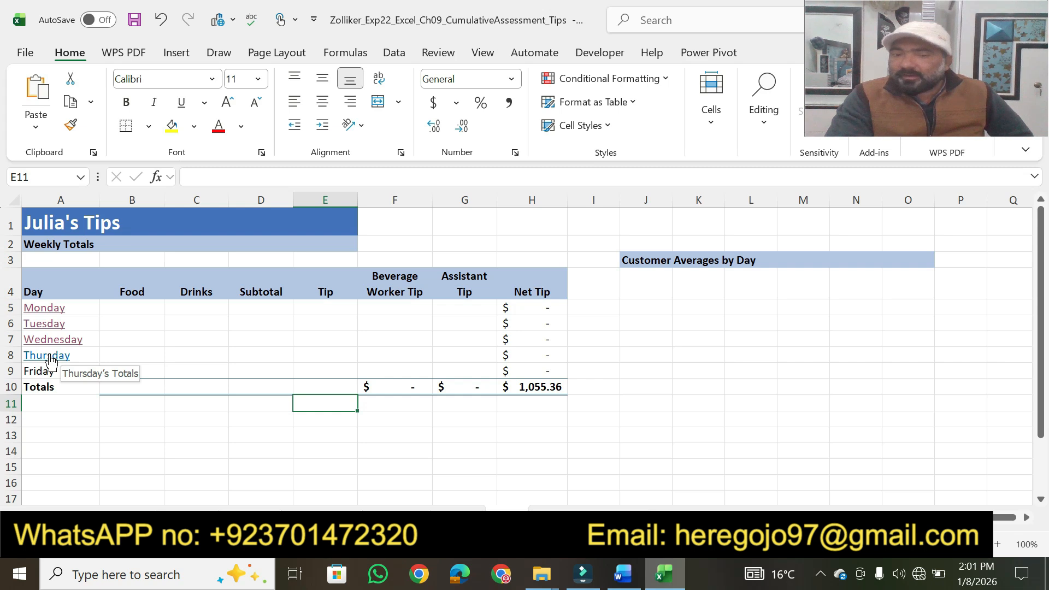
{"action": "left_click", "coordinate": [50, 361]}
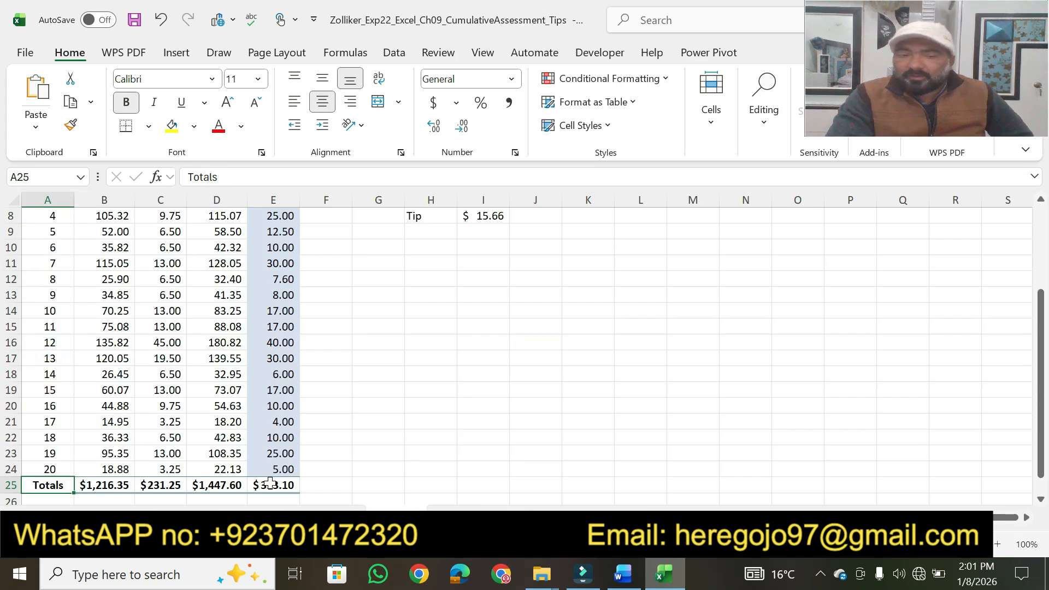
{"action": "left_click", "coordinate": [502, 518]}
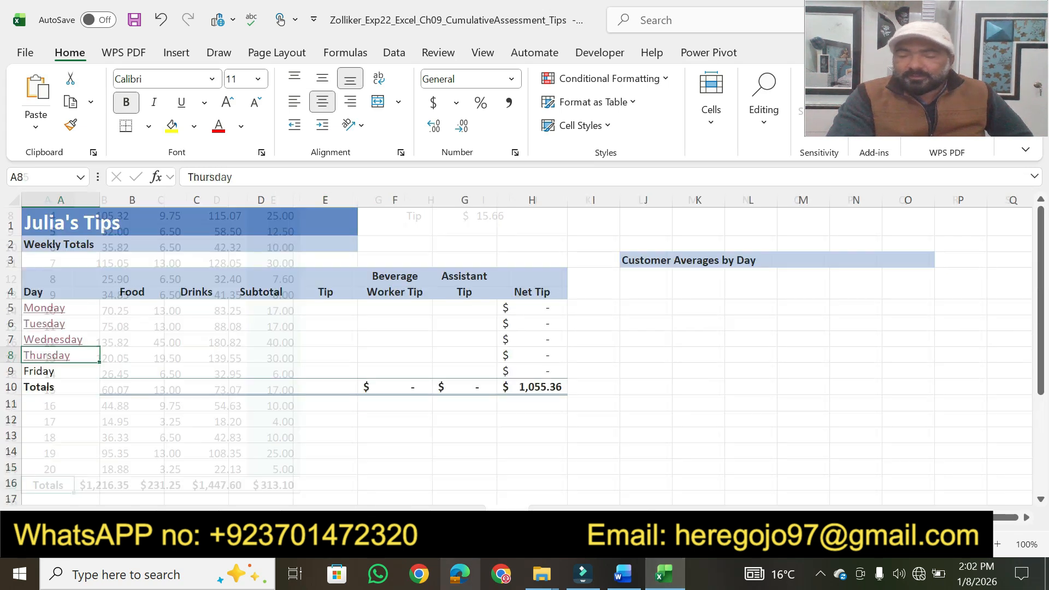
Step: Switch to Word and highlight step 7's points value in yellow
{"action": "left_click", "coordinate": [622, 576]}
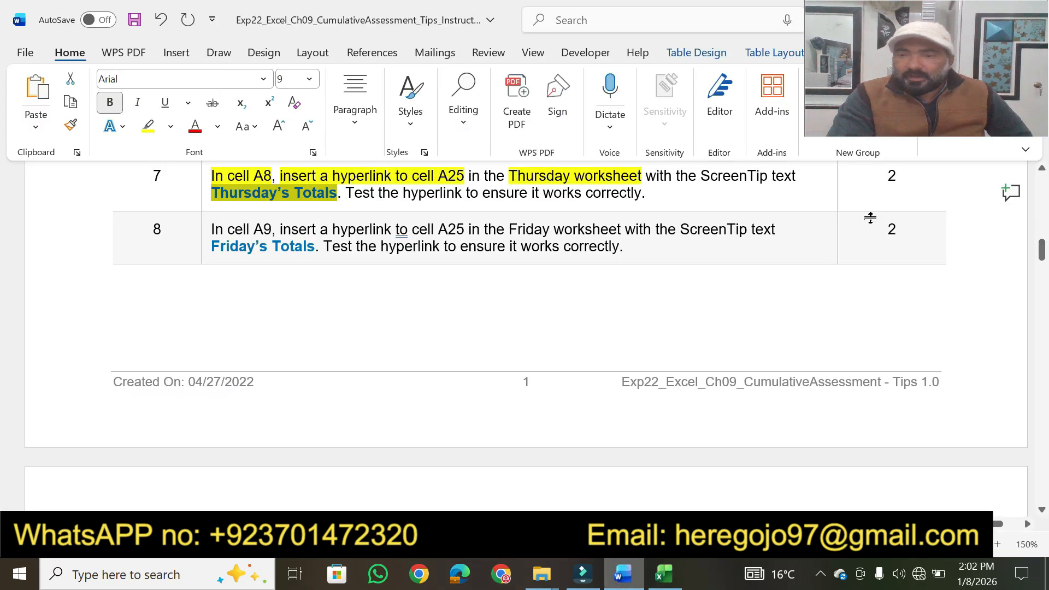
{"action": "left_click", "coordinate": [907, 176]}
{"action": "left_click", "coordinate": [148, 126]}
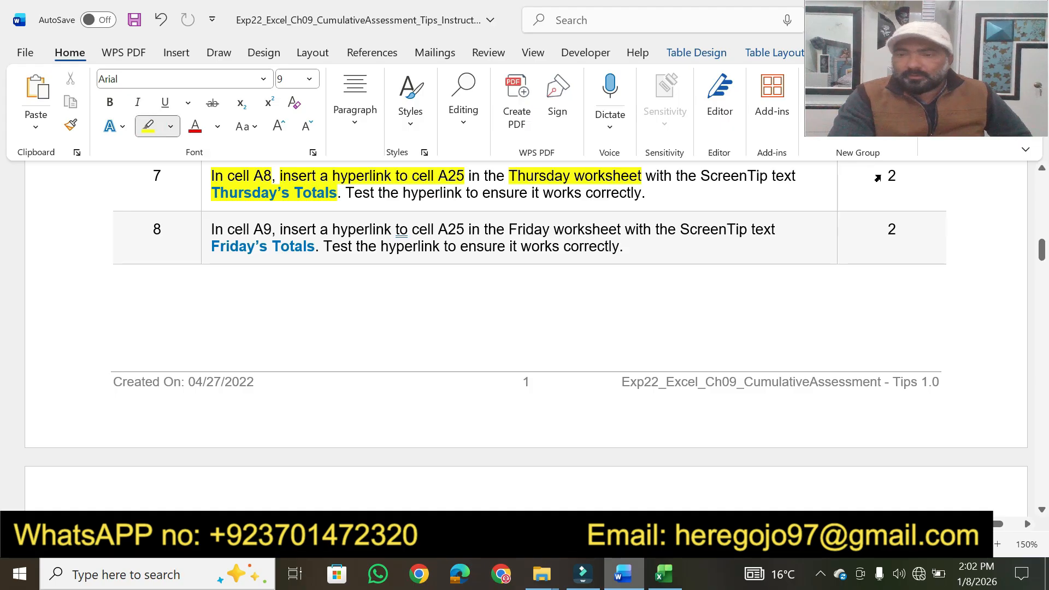
{"action": "left_click_drag", "start_coordinate": [884, 176], "coordinate": [898, 176]}
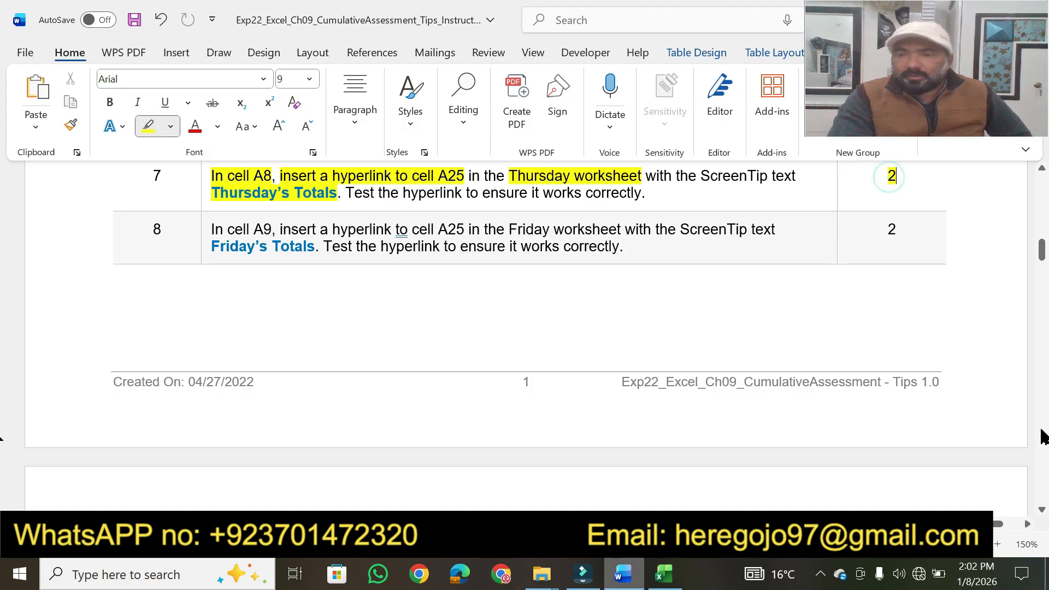
Step: Highlight step 8's "cell A9" and "insert a hyperlink to cell A25 in the Friday worksheet" in yellow
{"action": "left_click", "coordinate": [1043, 510]}
{"action": "left_click", "coordinate": [1043, 510]}
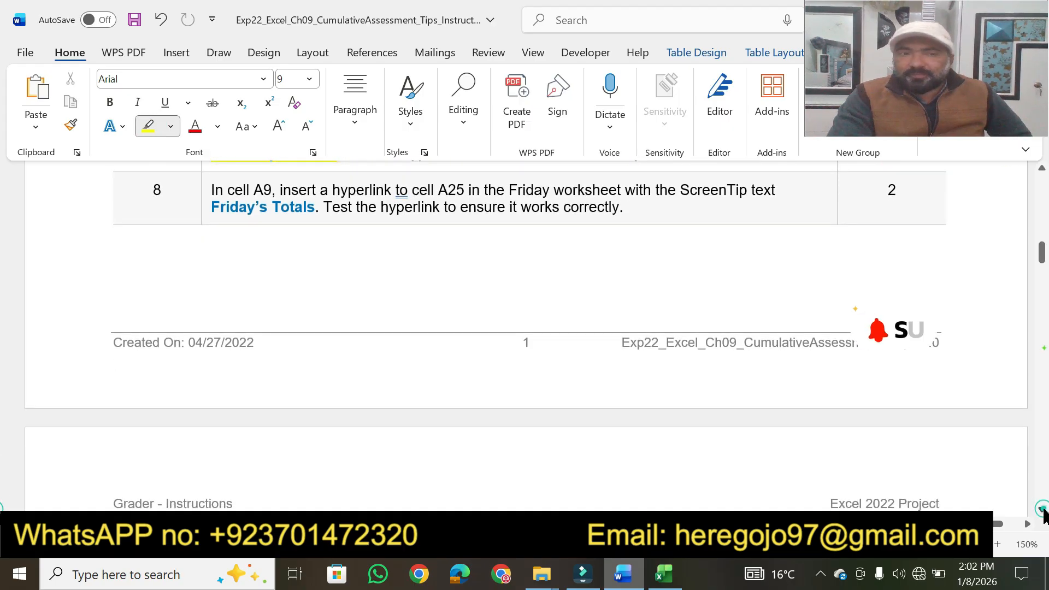
{"action": "left_click", "coordinate": [1043, 510]}
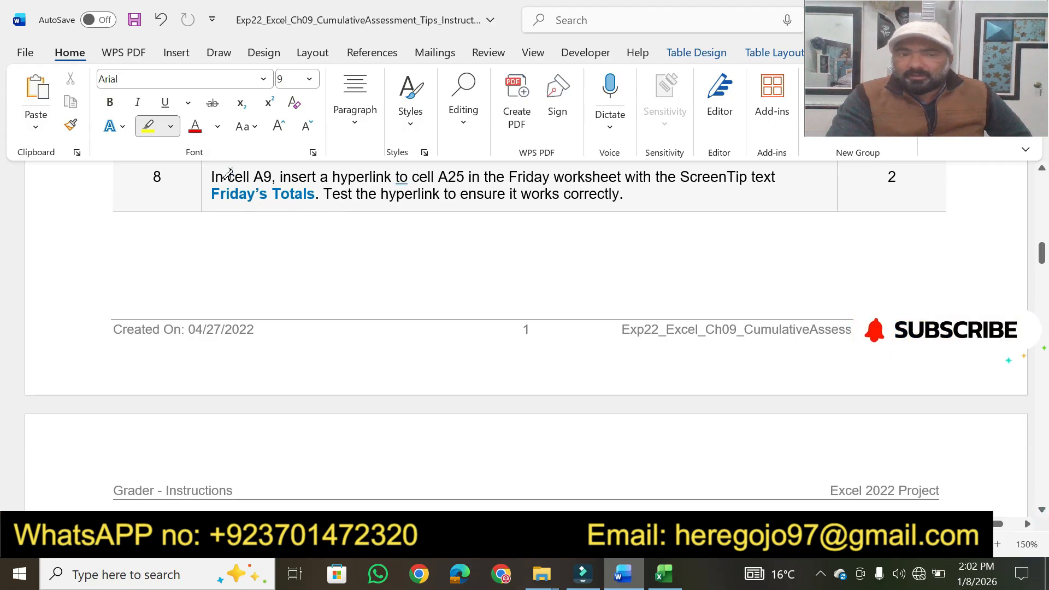
{"action": "left_click_drag", "start_coordinate": [229, 176], "coordinate": [568, 171]}
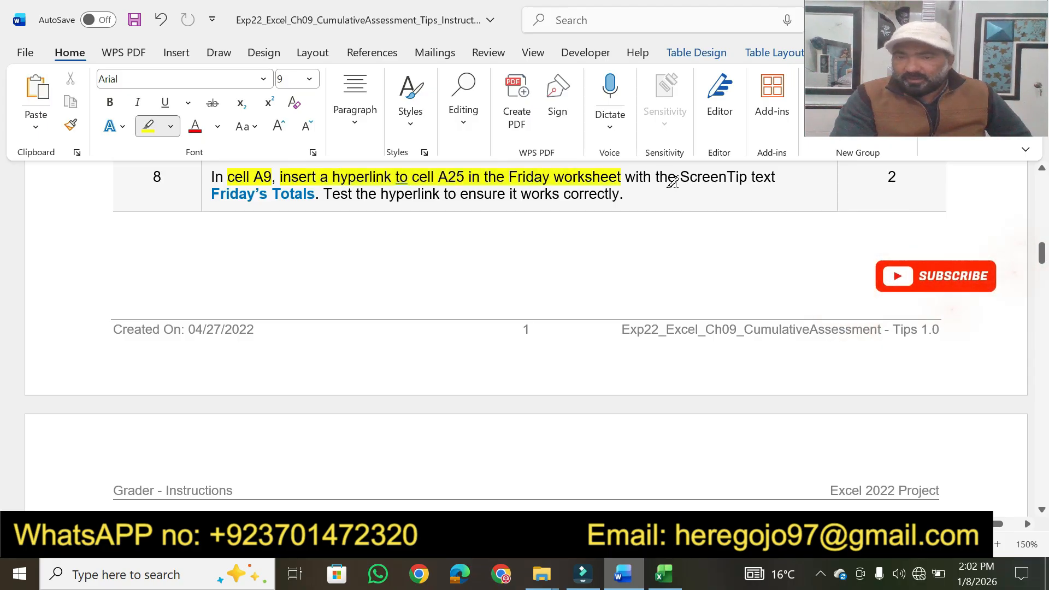
Step: Highlight step 8's "ScreenTip text", "Friday’s Totals" and "hyperlink to ensure it works correctly" in yellow, and select "Friday’s Totals"
{"action": "left_click_drag", "start_coordinate": [679, 178], "coordinate": [775, 178]}
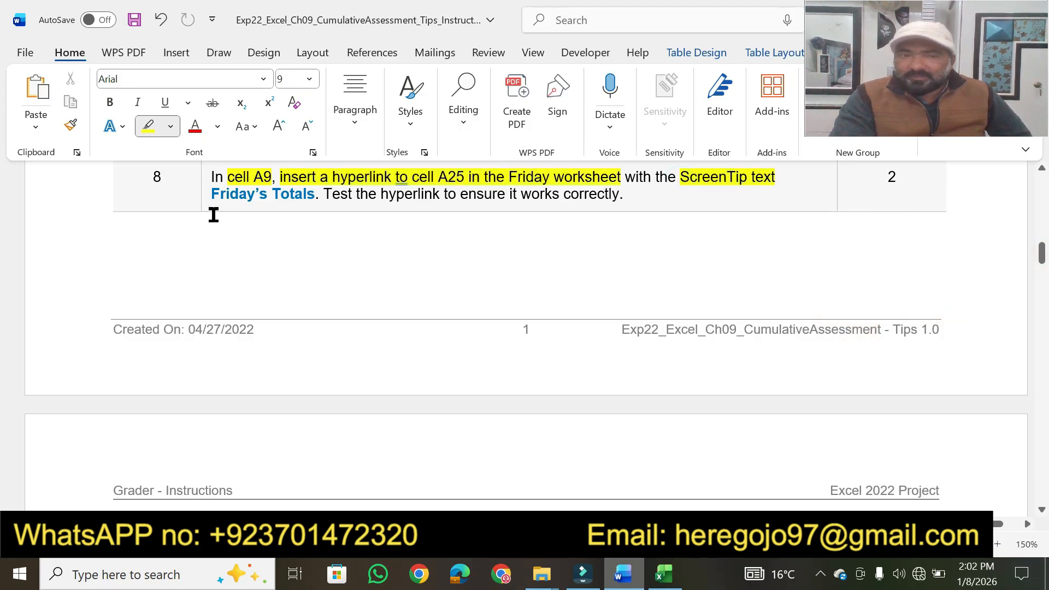
{"action": "left_click_drag", "start_coordinate": [213, 191], "coordinate": [315, 192]}
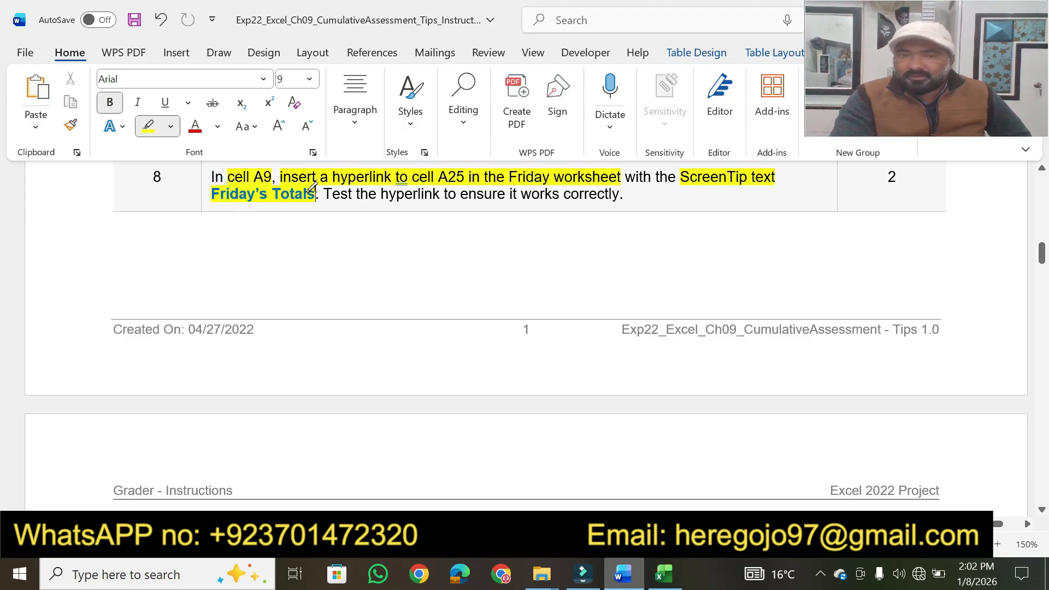
{"action": "mouse_move", "coordinate": [383, 193]}
{"action": "left_mouse_down"}
{"action": "mouse_move", "coordinate": [618, 194]}
{"action": "mouse_move", "coordinate": [582, 192]}
{"action": "left_mouse_up"}
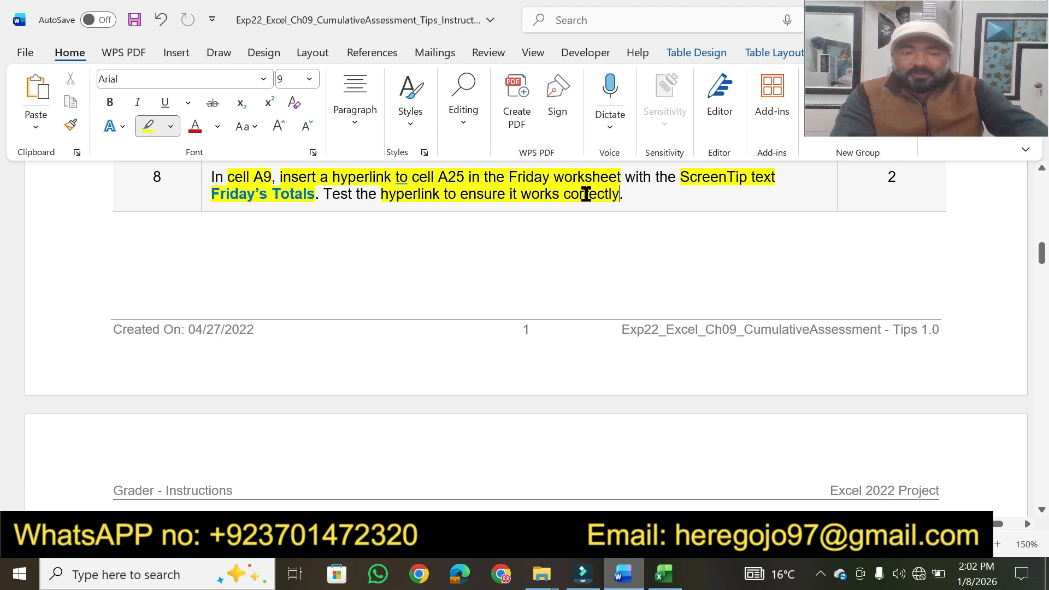
{"action": "key", "text": "Escape"}
{"action": "left_click_drag", "start_coordinate": [315, 196], "coordinate": [229, 203]}
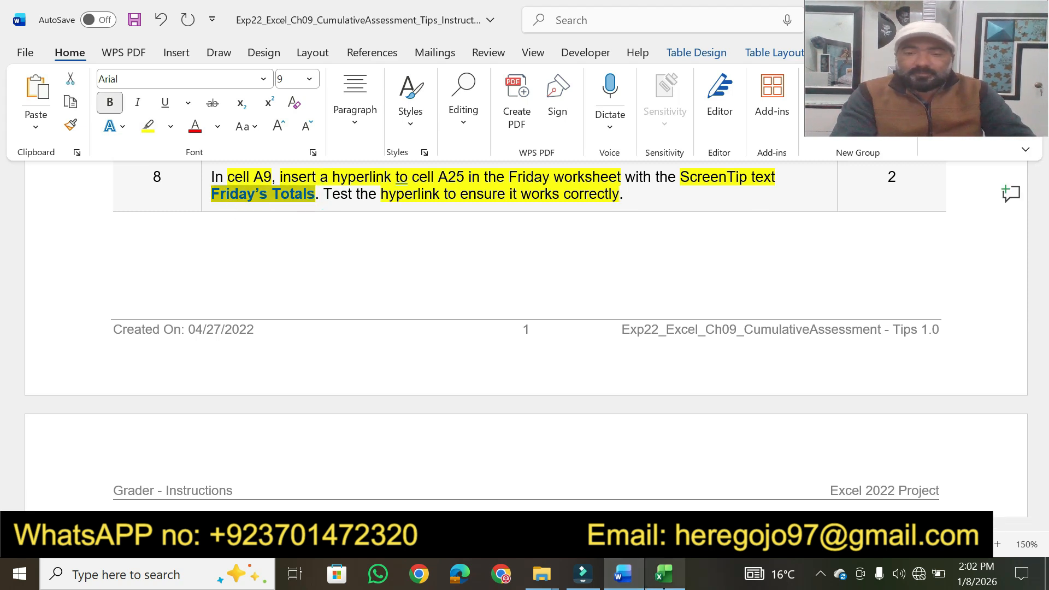
Step: Switch to Excel and set up a hyperlink in the Week worksheet's cell A9 that points to cell A25 of the Friday worksheet
{"action": "left_click", "coordinate": [623, 574]}
{"action": "left_click", "coordinate": [35, 376]}
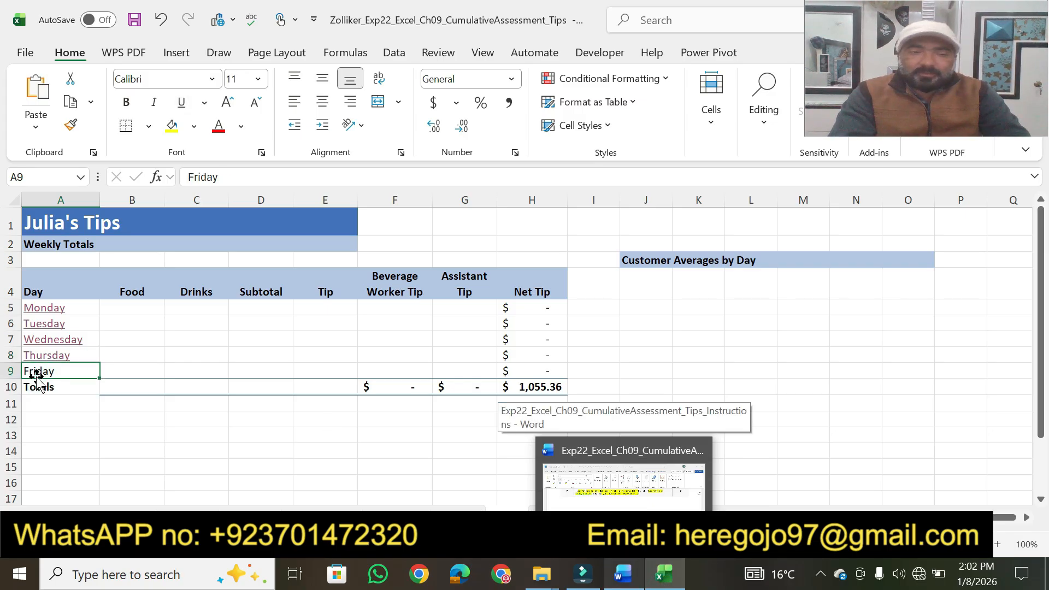
{"action": "right_click", "coordinate": [39, 373]}
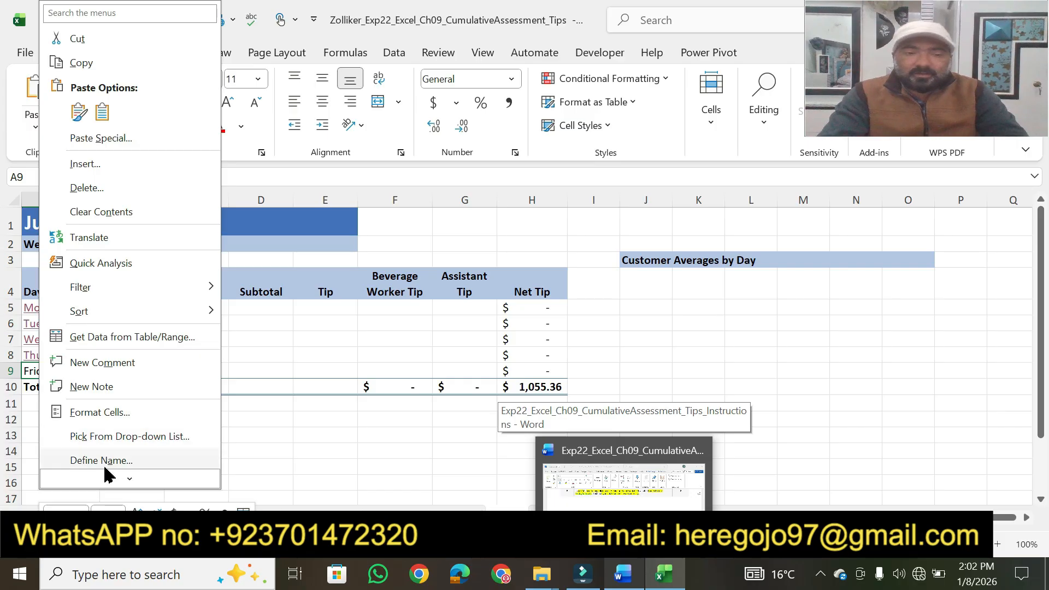
{"action": "left_click", "coordinate": [117, 428]}
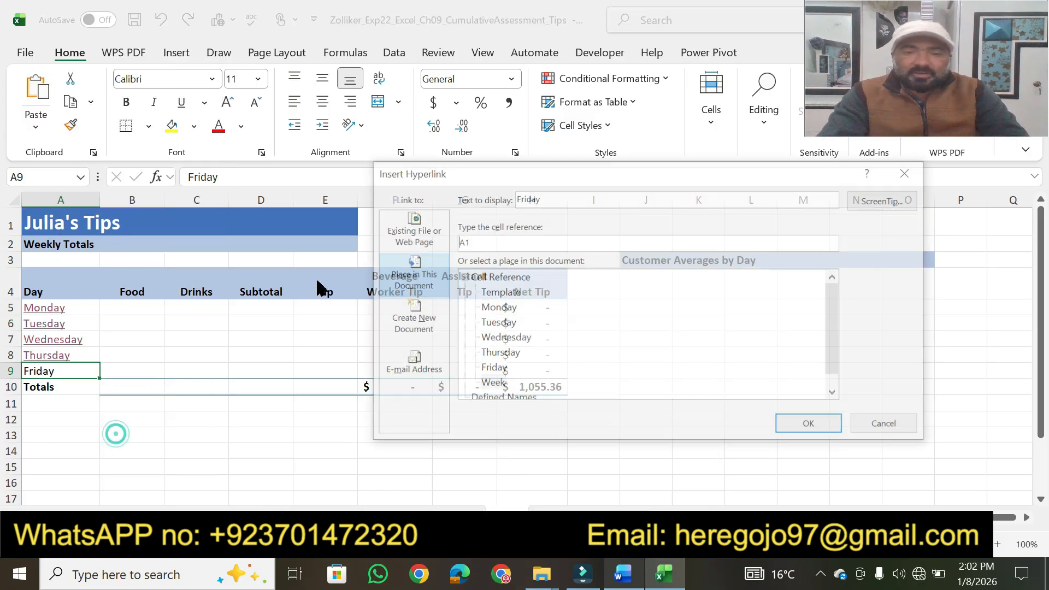
{"action": "left_click", "coordinate": [496, 370]}
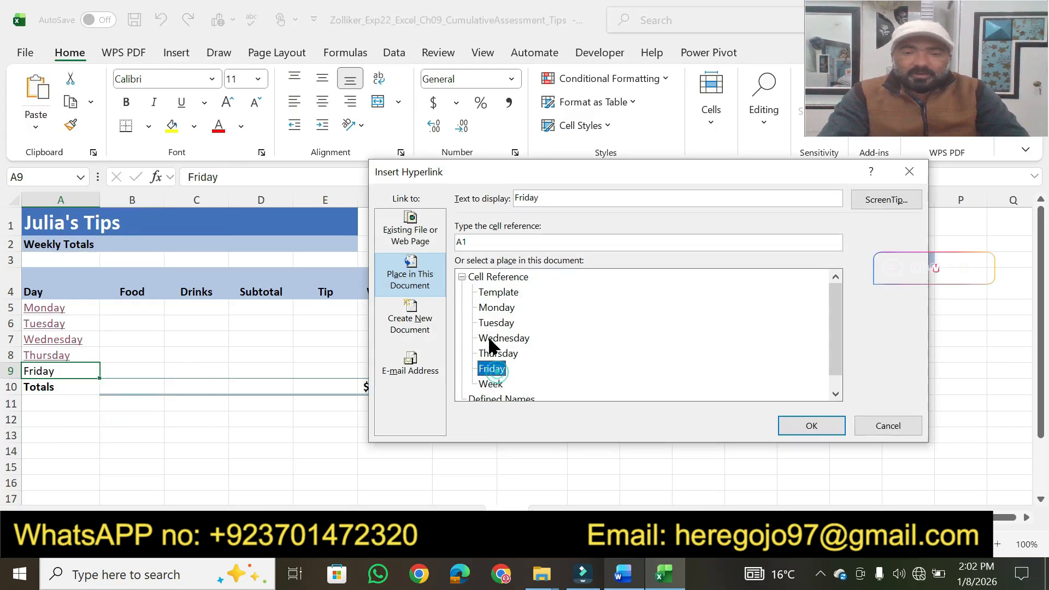
{"action": "left_click", "coordinate": [481, 245]}
{"action": "key", "text": "BackSpace"}
{"action": "type", "text": "25"}
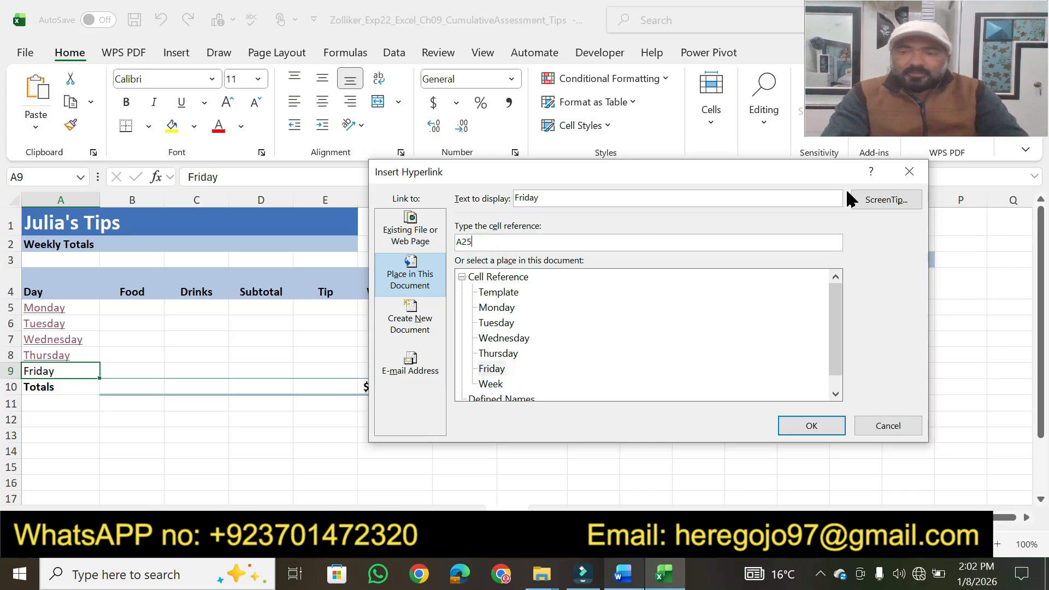
Step: Add the ScreenTip text "Friday’s Totals" to cell A9's hyperlink, insert it, and follow the link to test it
{"action": "left_click", "coordinate": [863, 200]}
{"action": "type", "text": "Friday's Totals"}
{"action": "left_click", "coordinate": [675, 337]}
{"action": "left_click", "coordinate": [807, 425]}
{"action": "left_click", "coordinate": [610, 439]}
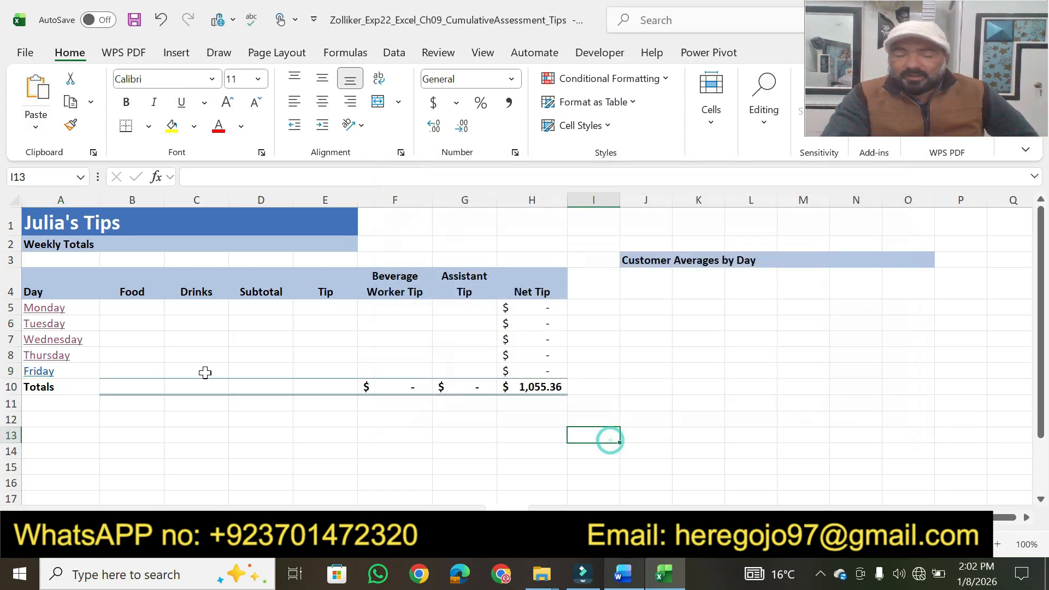
{"action": "left_click", "coordinate": [48, 378]}
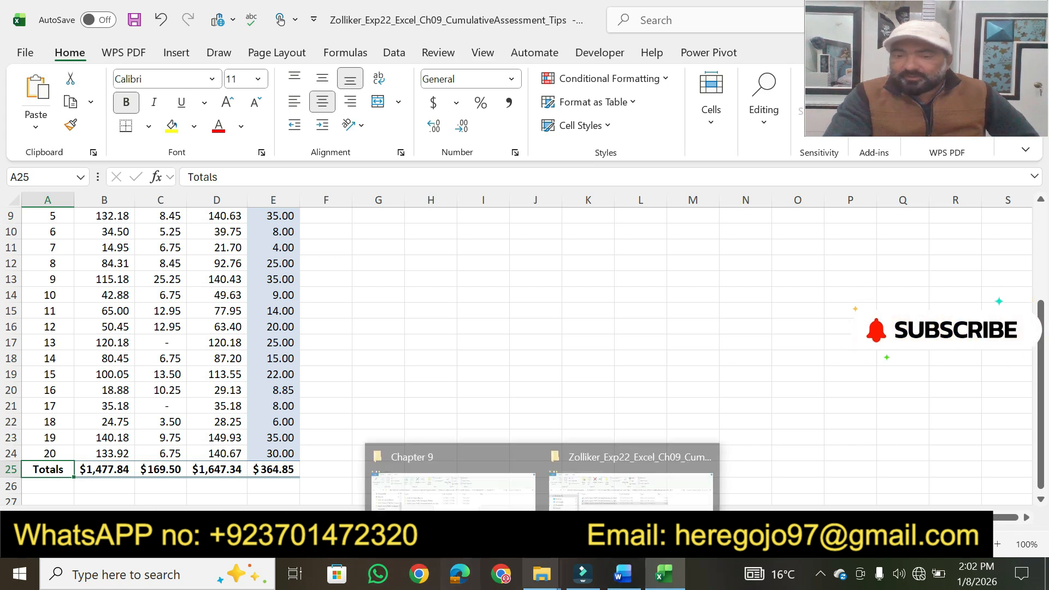
Step: Switch to Word and highlight step 8's points value in yellow
{"action": "left_click", "coordinate": [640, 580]}
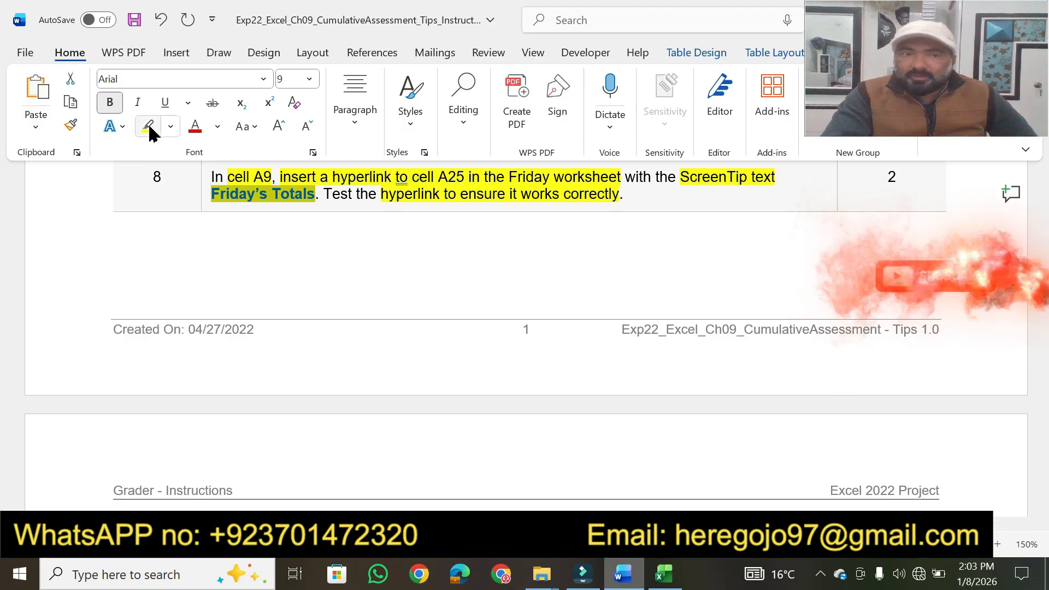
{"action": "left_click", "coordinate": [879, 181]}
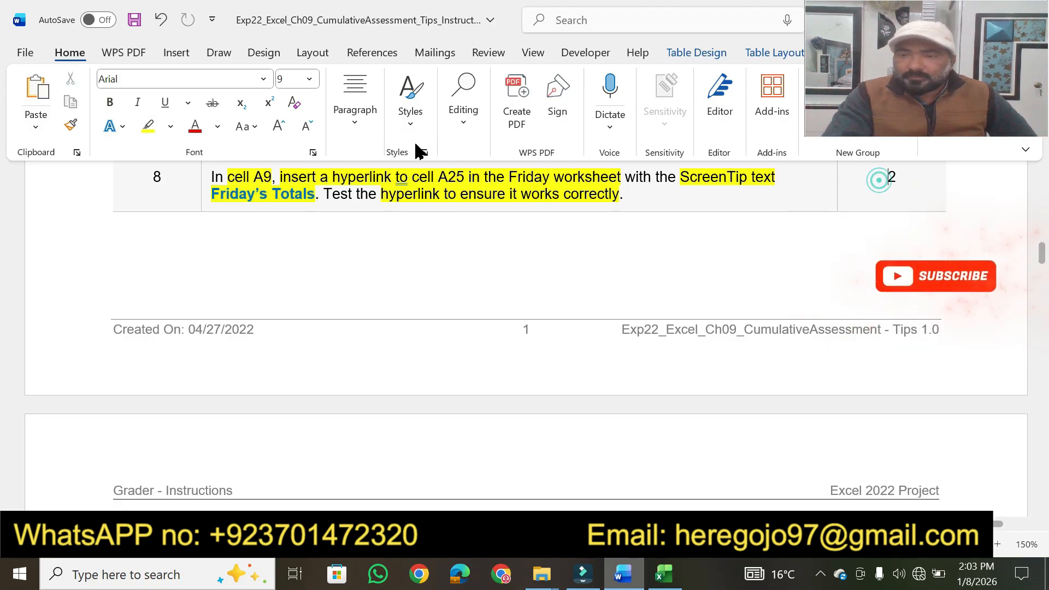
{"action": "left_click", "coordinate": [148, 134]}
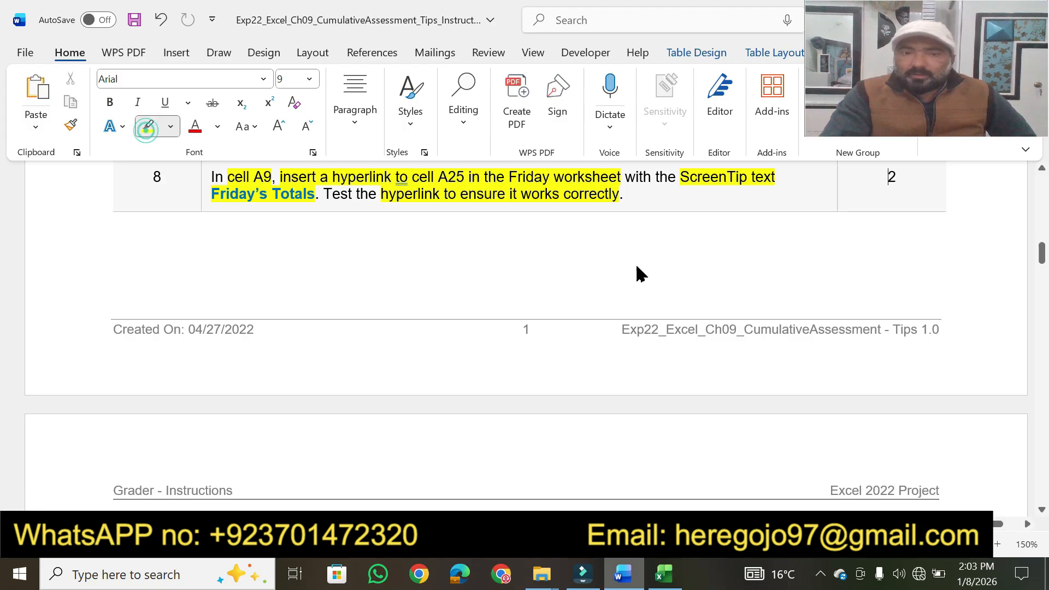
{"action": "left_click_drag", "start_coordinate": [880, 181], "coordinate": [897, 180]}
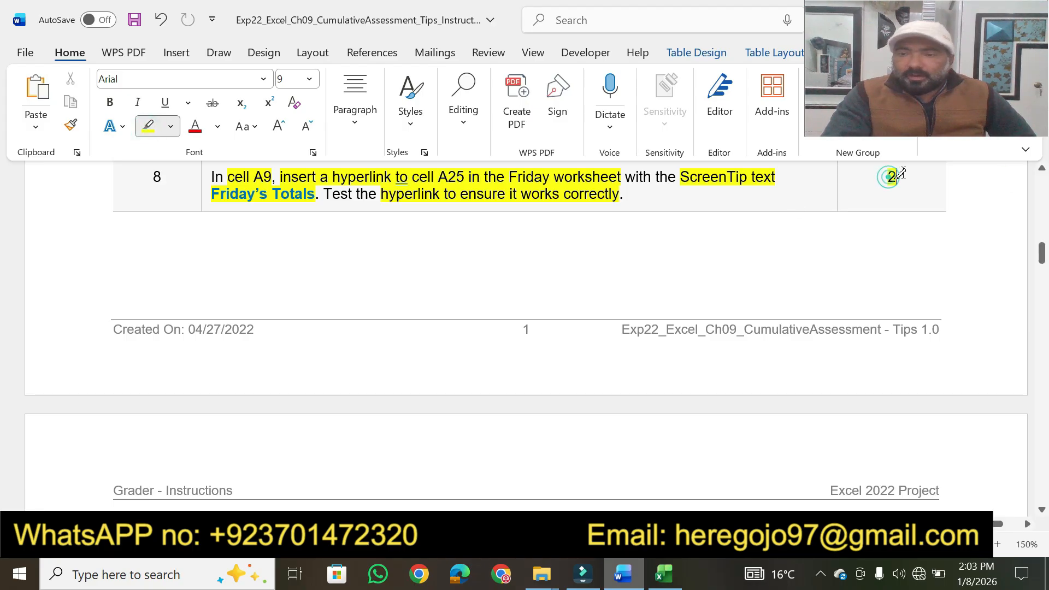
Step: Highlight step 9's key phrases in yellow, covering Monday's Food Total, the 3-D reference in cell B5 to Monday's B25, and copying to C5:E5
{"action": "scroll", "coordinate": [1040, 514], "scroll_direction": "down", "scroll_amount": 5}
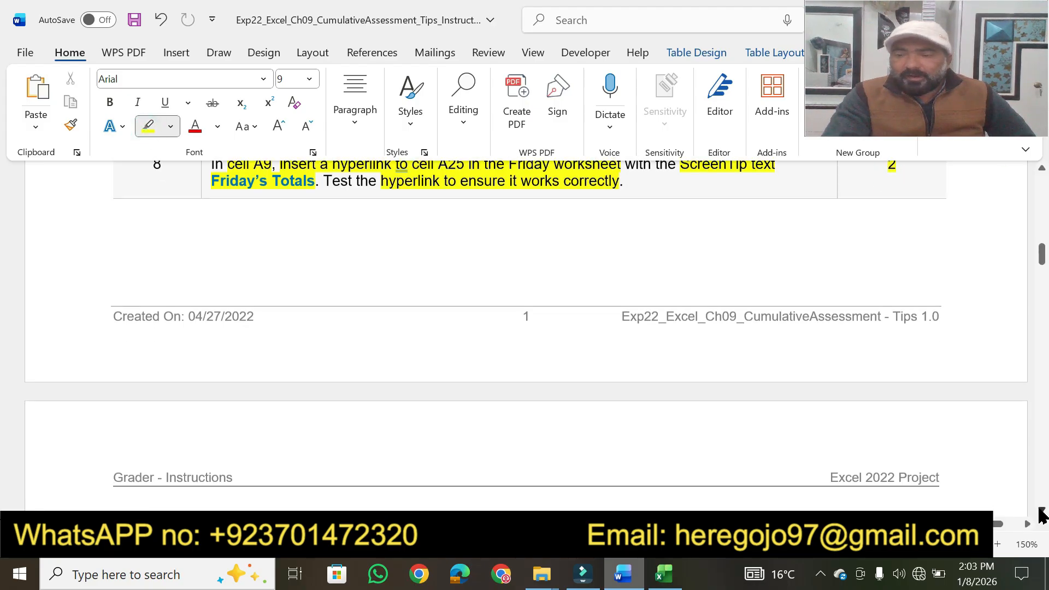
{"action": "scroll", "coordinate": [1041, 514], "scroll_direction": "down", "scroll_amount": 3}
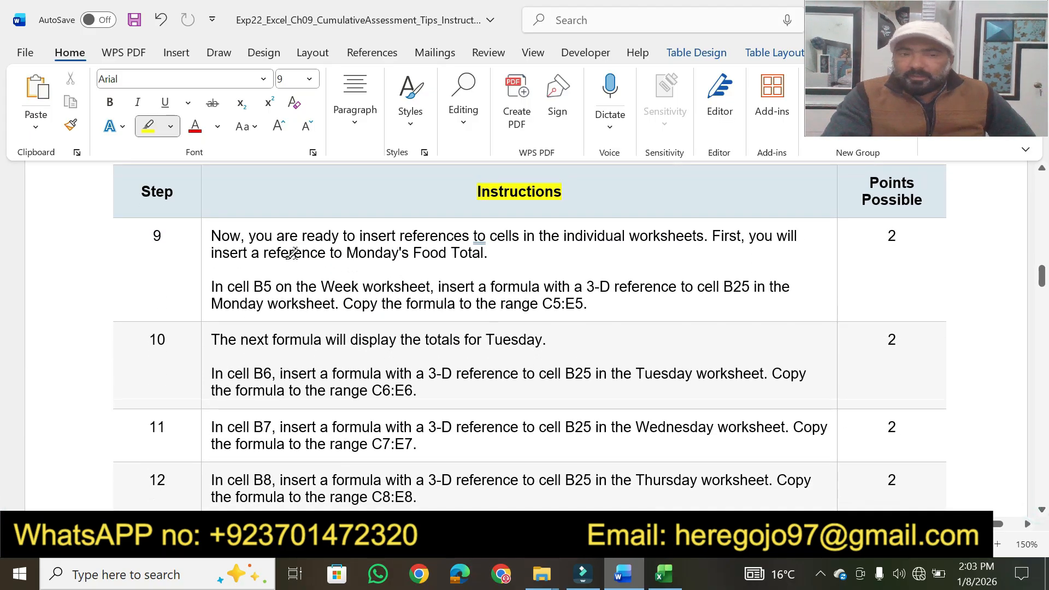
{"action": "left_click_drag", "start_coordinate": [247, 233], "coordinate": [674, 232]}
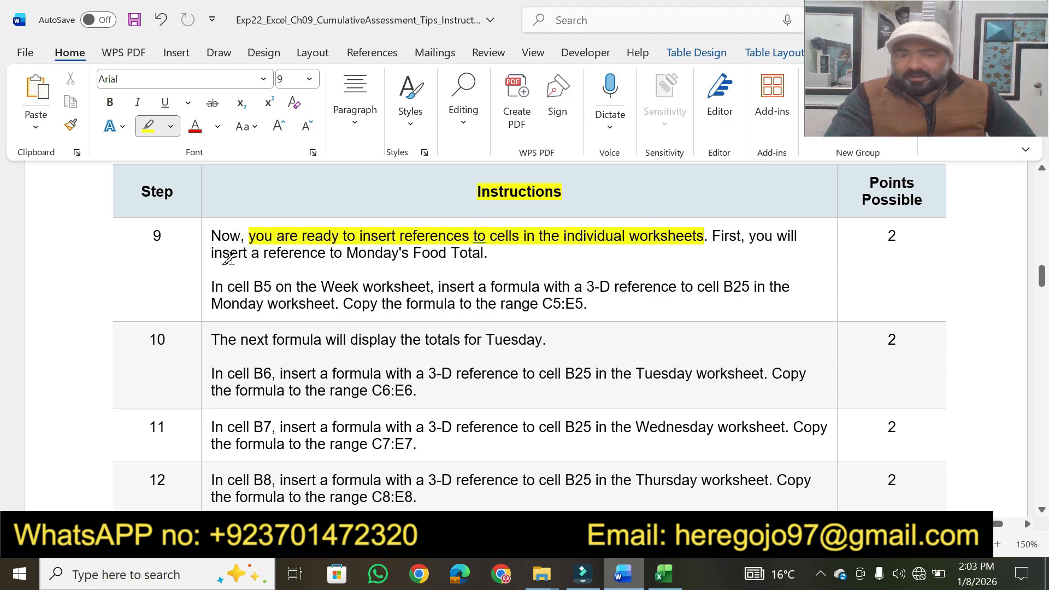
{"action": "left_click_drag", "start_coordinate": [217, 256], "coordinate": [506, 254]}
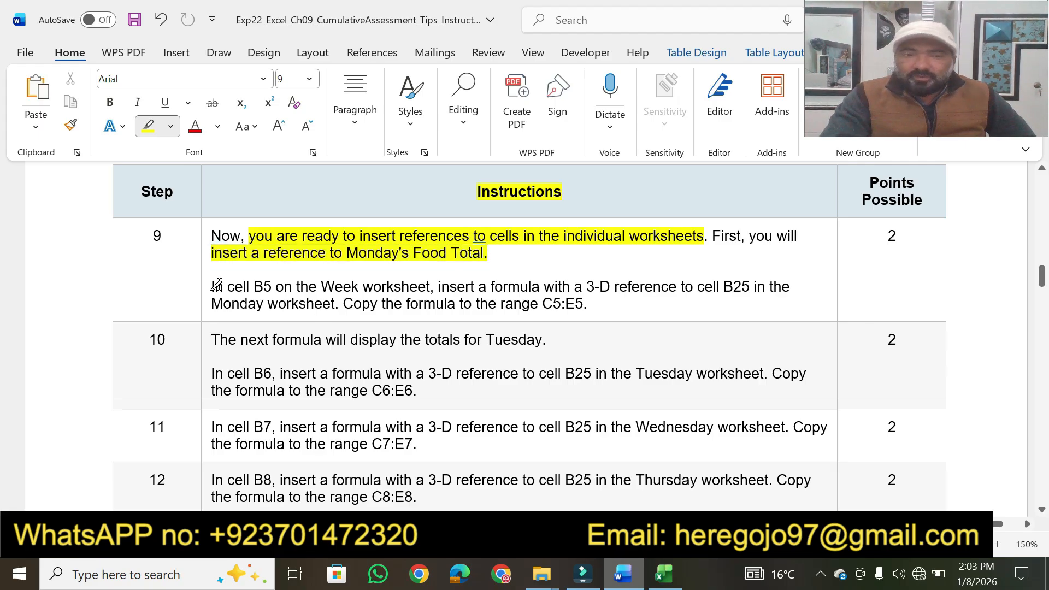
{"action": "mouse_move", "coordinate": [217, 285]}
{"action": "left_mouse_down"}
{"action": "mouse_move", "coordinate": [300, 276]}
{"action": "mouse_move", "coordinate": [764, 284]}
{"action": "left_mouse_up"}
{"action": "left_click_drag", "start_coordinate": [211, 299], "coordinate": [322, 298]}
{"action": "left_click_drag", "start_coordinate": [392, 299], "coordinate": [600, 301]}
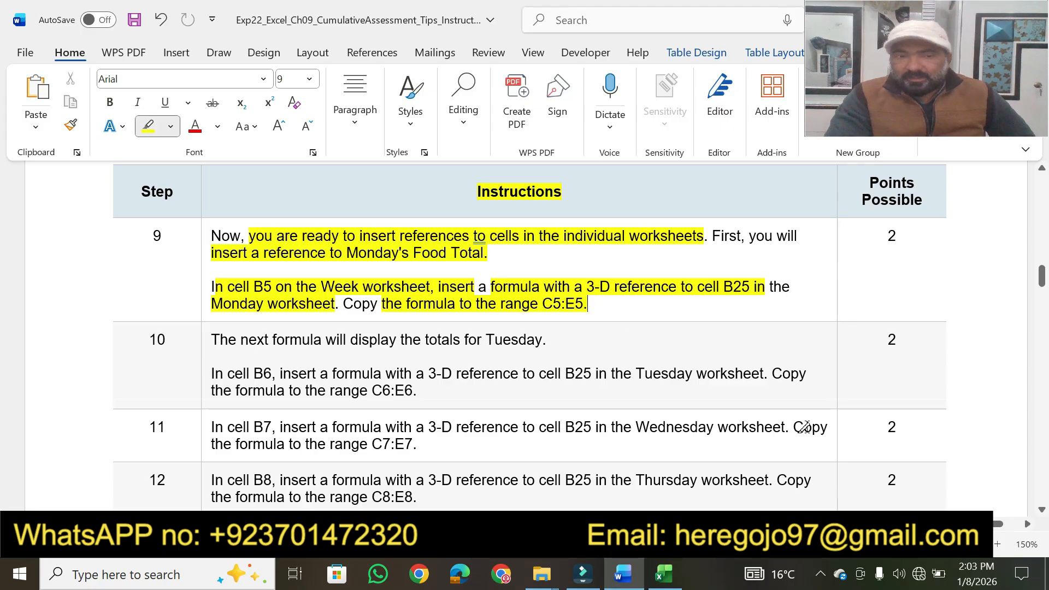
Step: Highlight step 10's phrases on Tuesday's totals, cell B6's 3-D reference to B25 and the range C6:E6, plus its points value, in yellow
{"action": "scroll", "coordinate": [1042, 513], "scroll_direction": "down", "scroll_amount": 3}
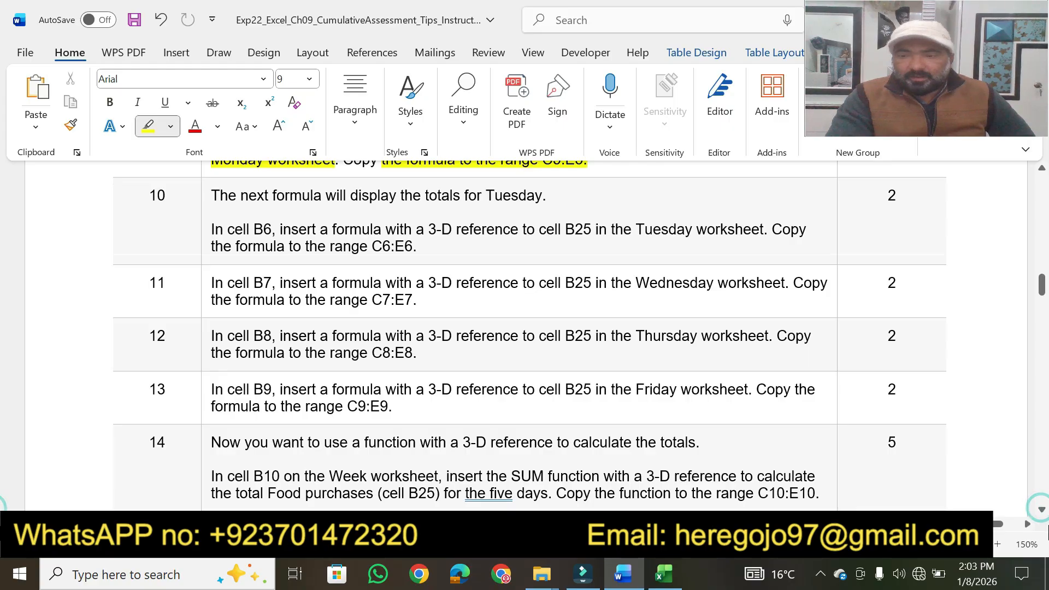
{"action": "left_click", "coordinate": [1042, 512]}
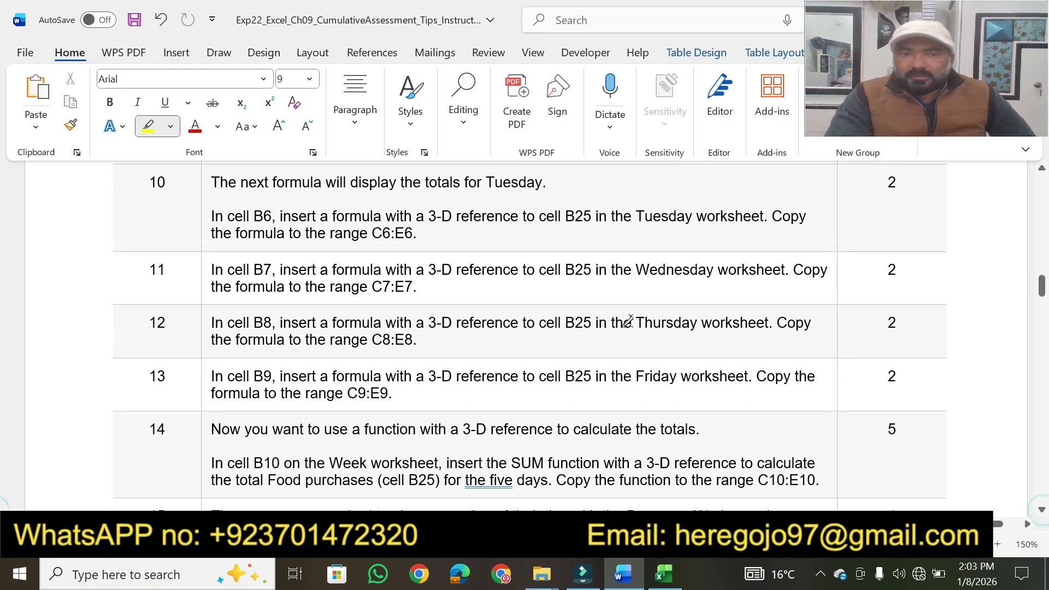
{"action": "left_click_drag", "start_coordinate": [347, 183], "coordinate": [553, 181]}
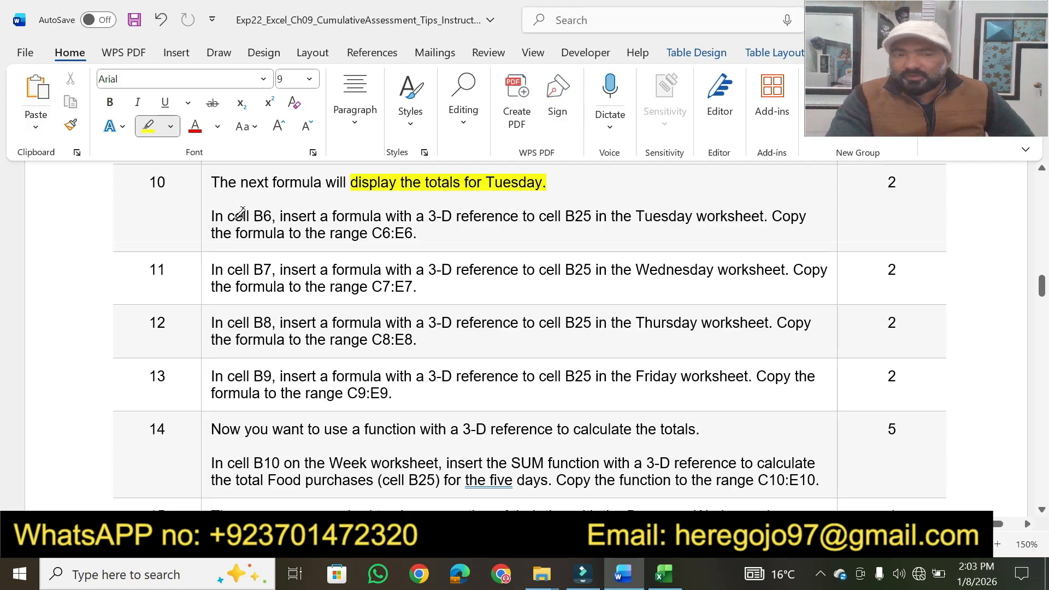
{"action": "mouse_move", "coordinate": [227, 216]}
{"action": "left_mouse_down"}
{"action": "mouse_move", "coordinate": [394, 213]}
{"action": "mouse_move", "coordinate": [219, 217]}
{"action": "mouse_move", "coordinate": [730, 213]}
{"action": "left_mouse_up"}
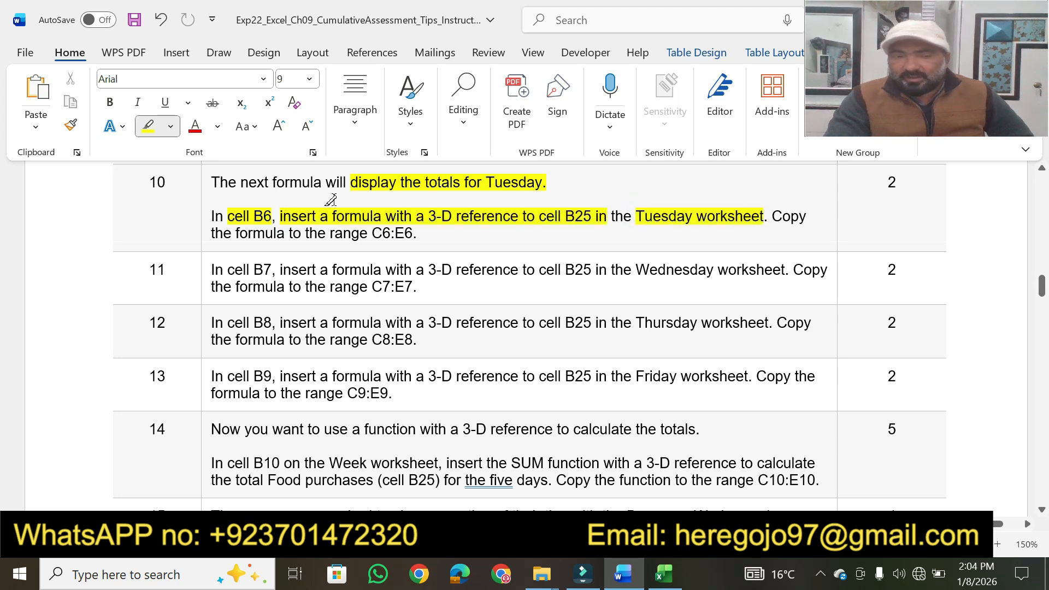
{"action": "left_click_drag", "start_coordinate": [235, 233], "coordinate": [439, 228]}
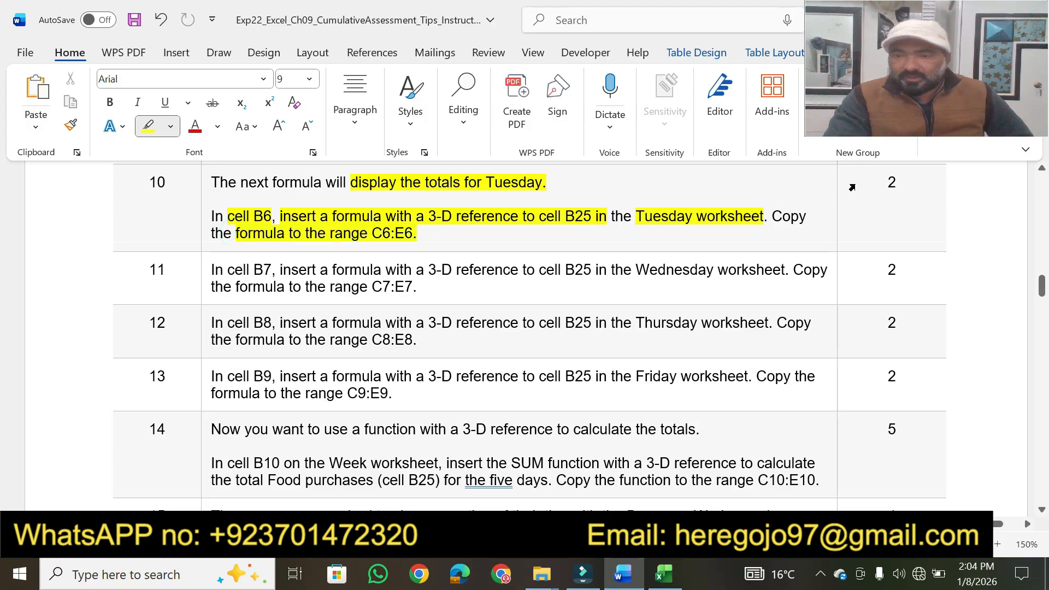
{"action": "left_click_drag", "start_coordinate": [896, 182], "coordinate": [885, 183]}
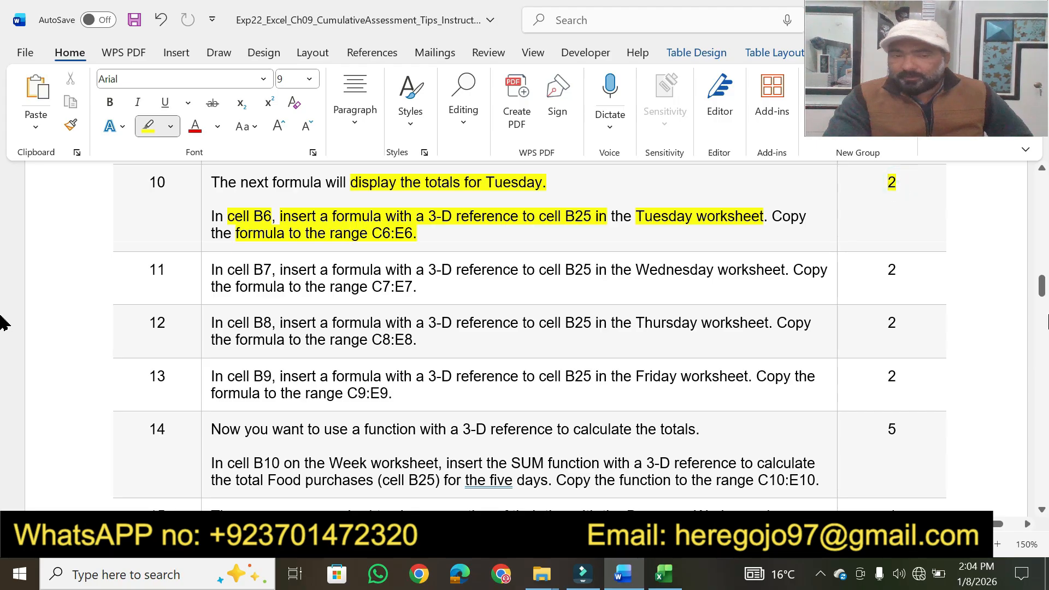
{"action": "left_click_drag", "start_coordinate": [1042, 294], "coordinate": [1042, 188]}
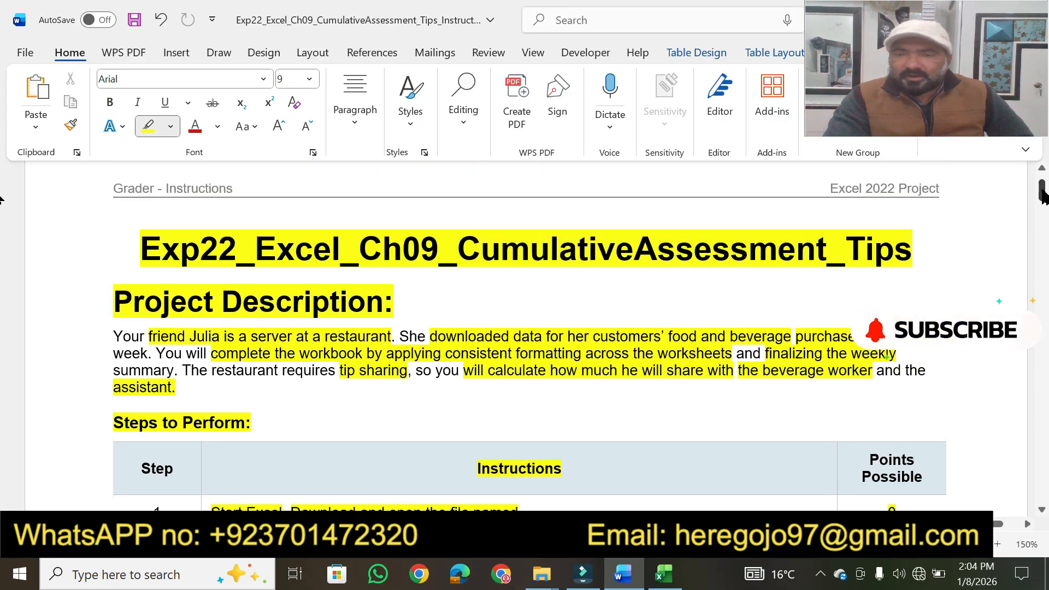